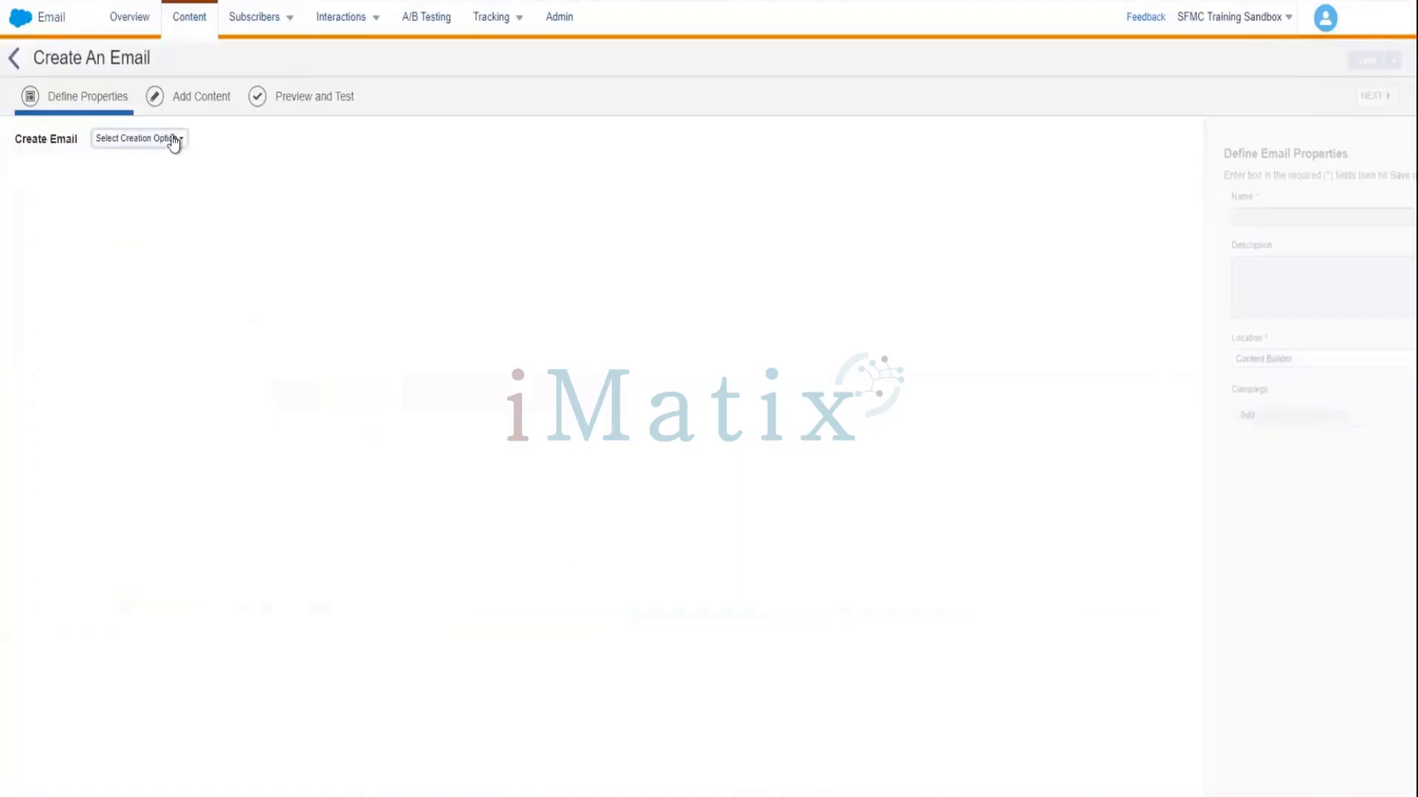
Try to create and save a text-only email named LearnAmpscript
click(174, 140)
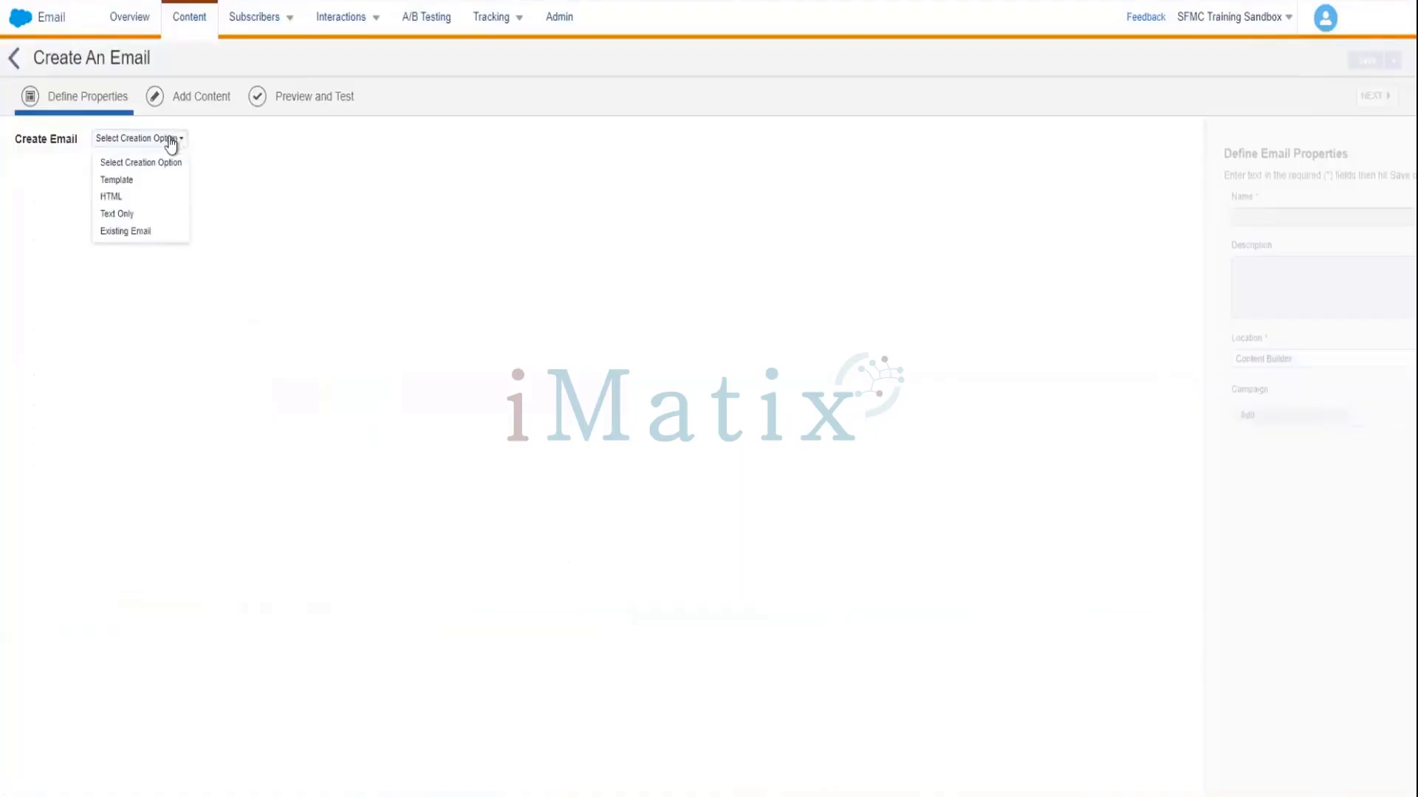
click(121, 214)
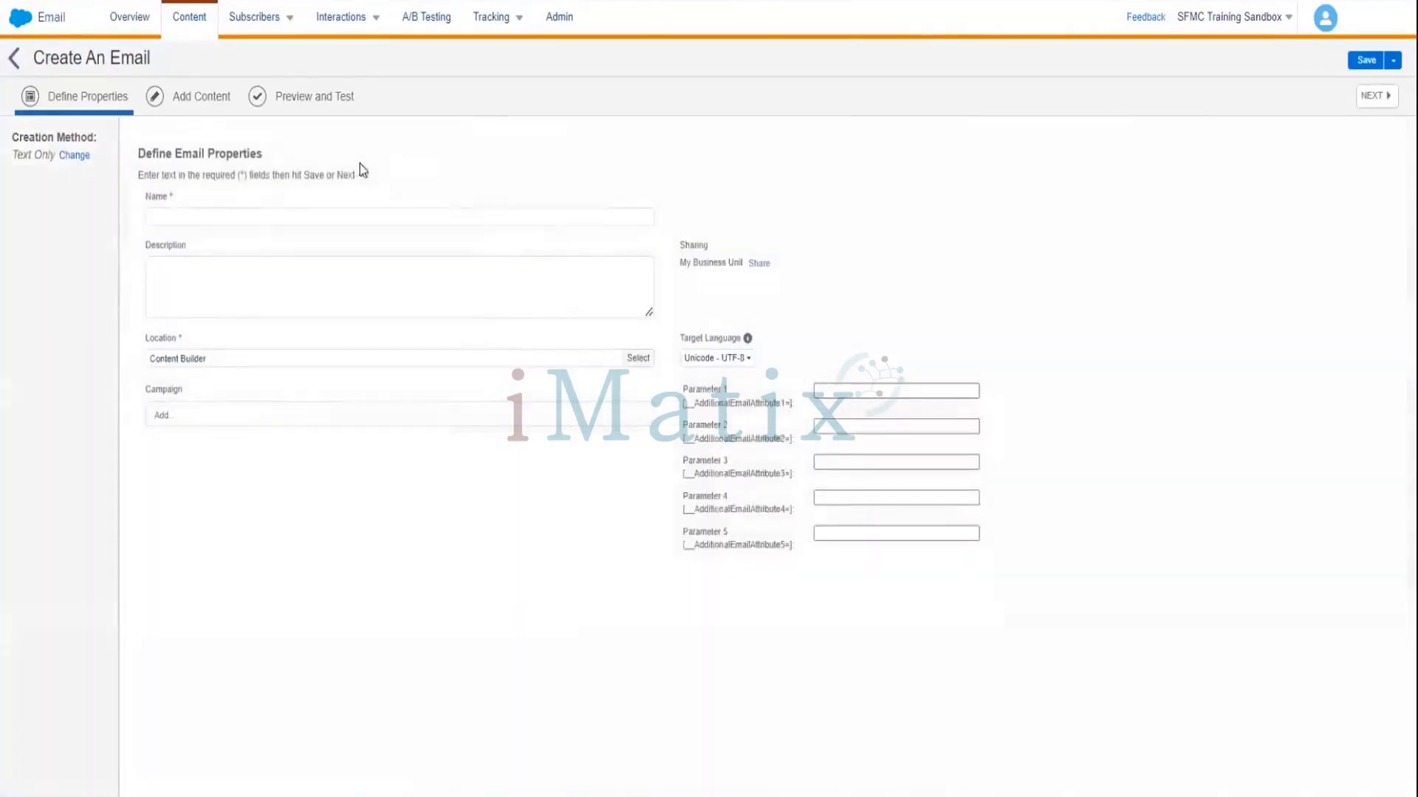
click(261, 218)
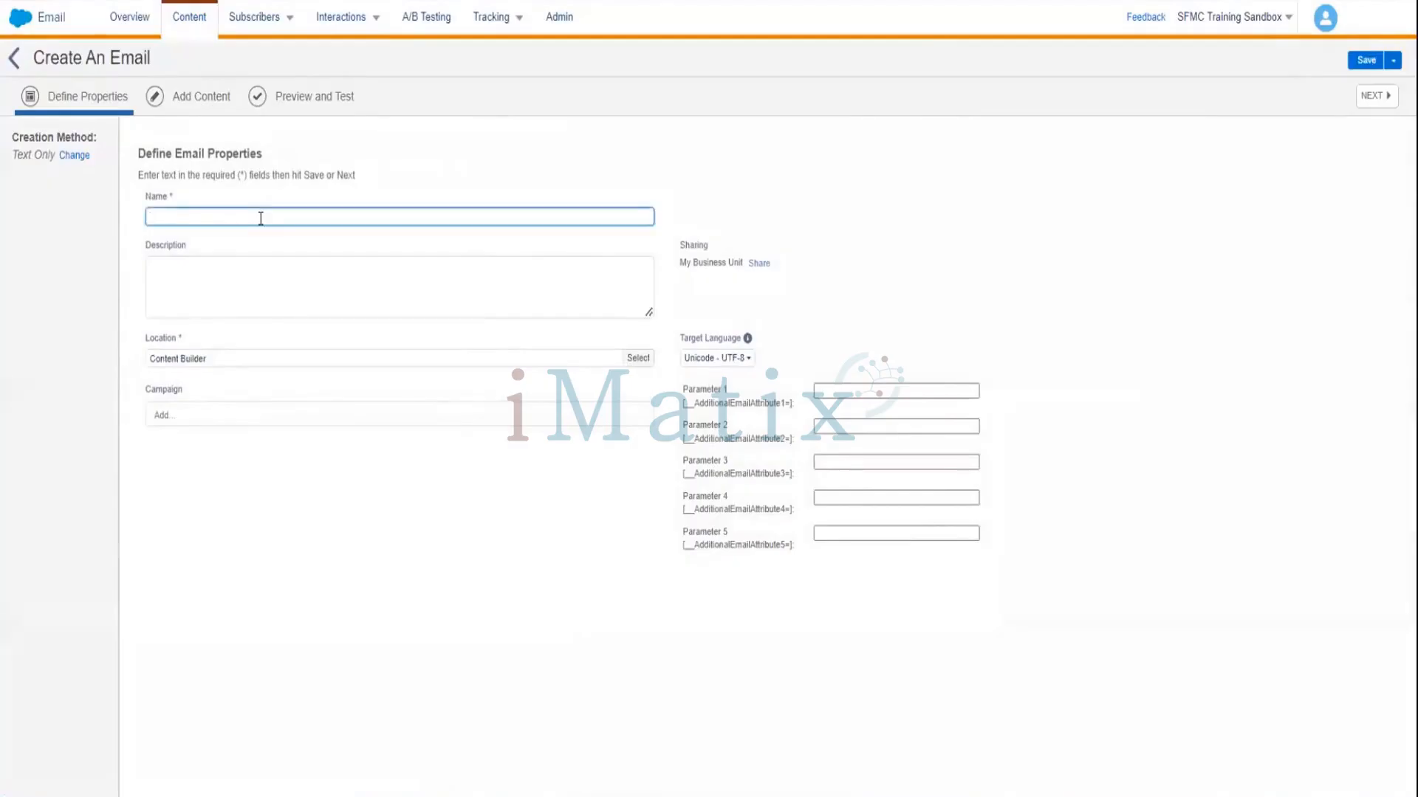
text(Learn)
text(An)
text(pscript)
click(1375, 95)
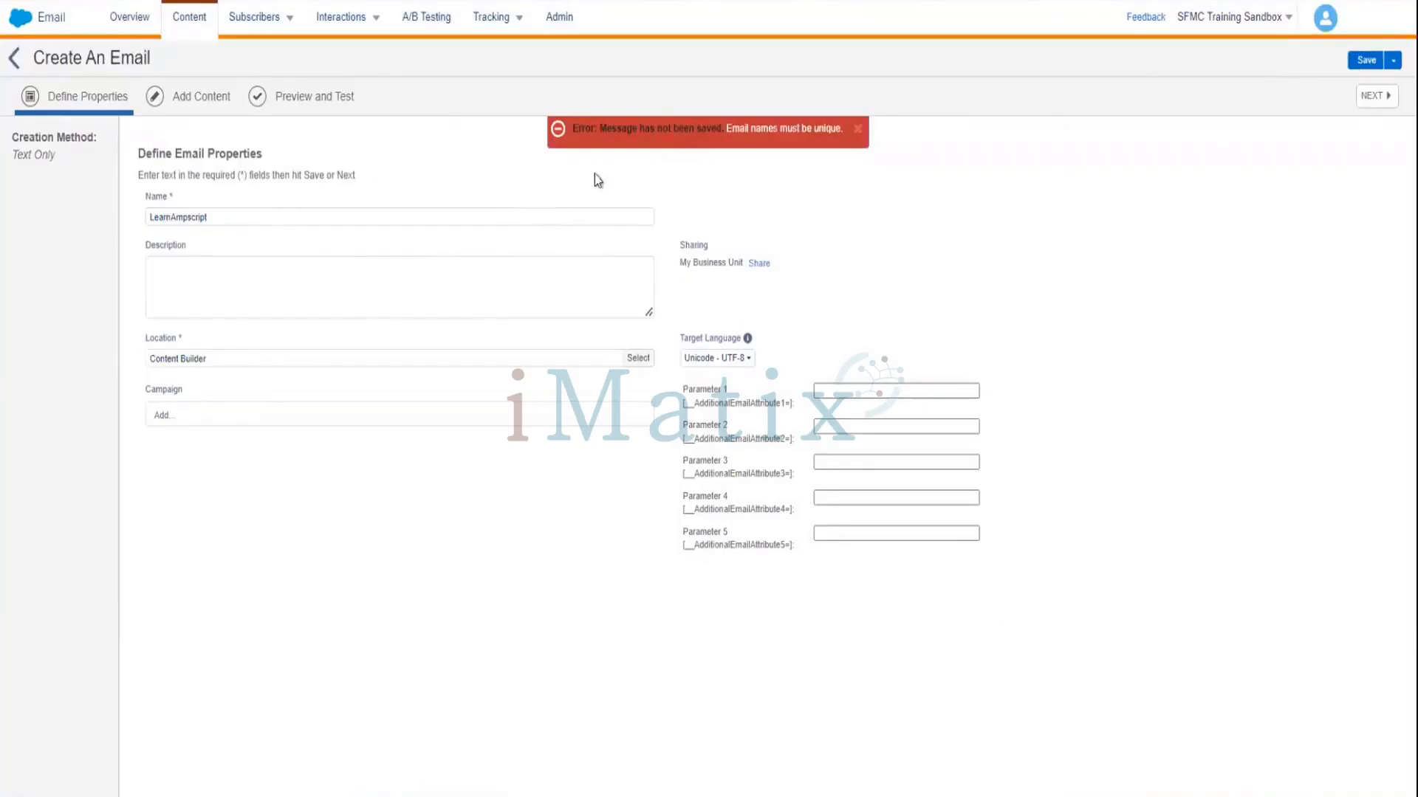
click(1365, 62)
click(857, 129)
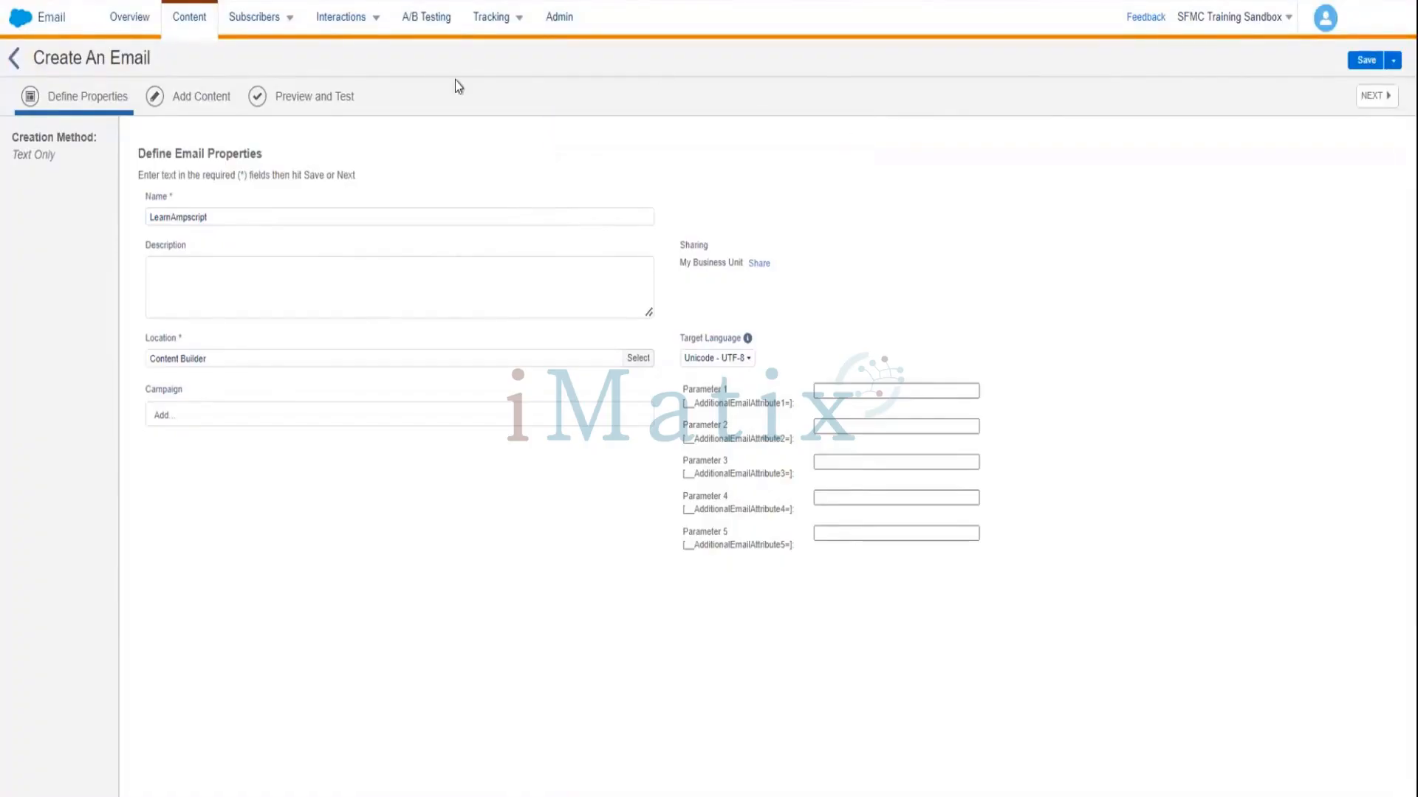
Try to proceed to adding content, then abandon the unsaved LearnAmpscript email and return to the content list
click(206, 96)
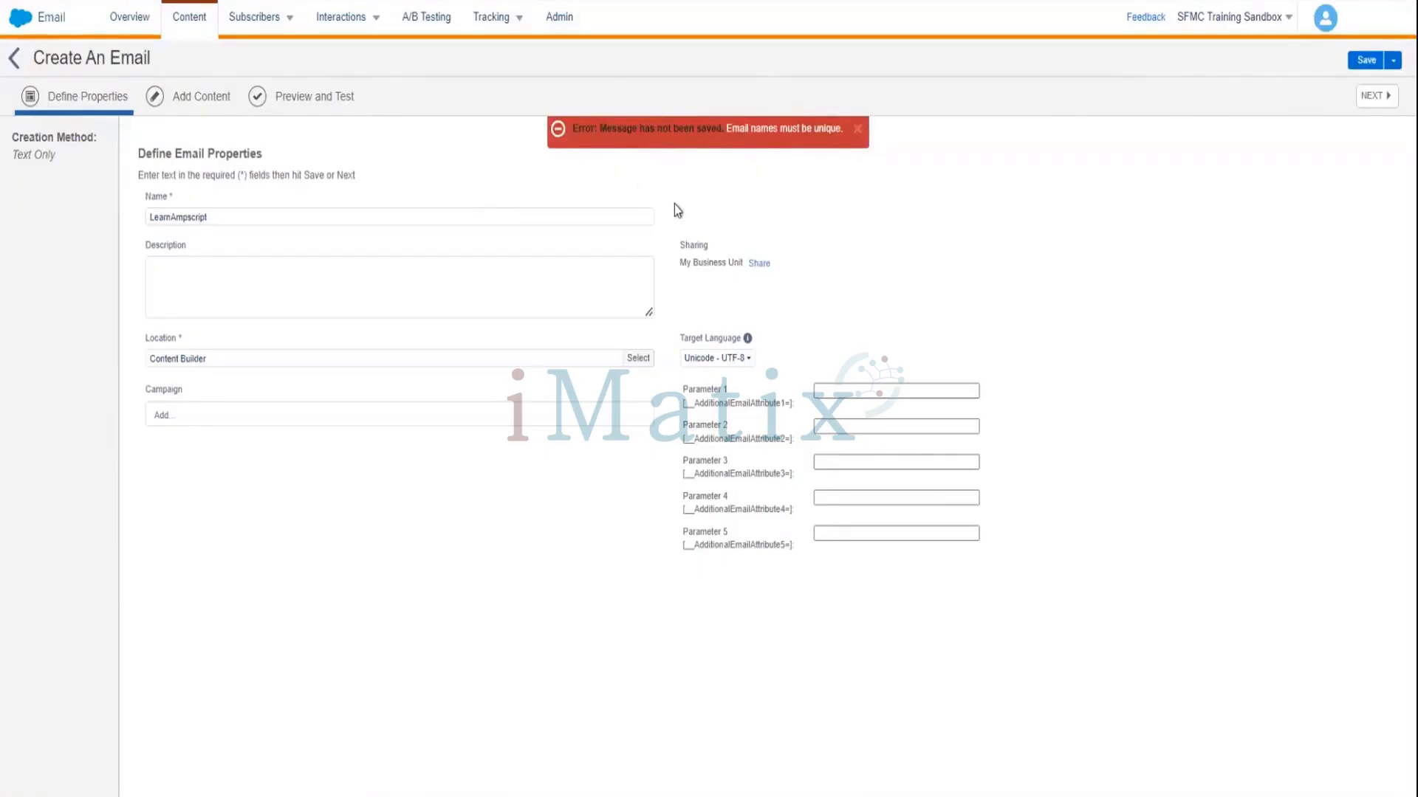
click(858, 130)
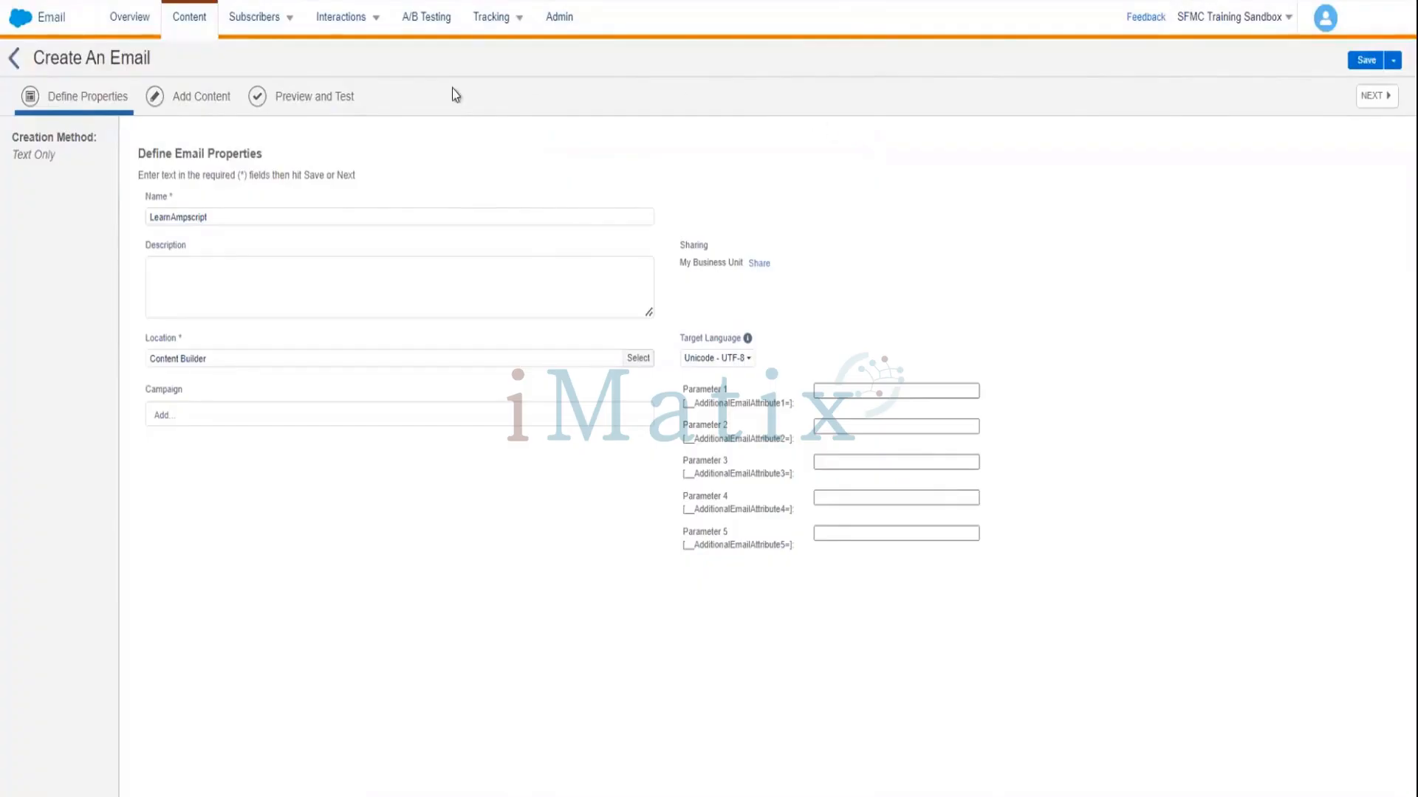
click(158, 97)
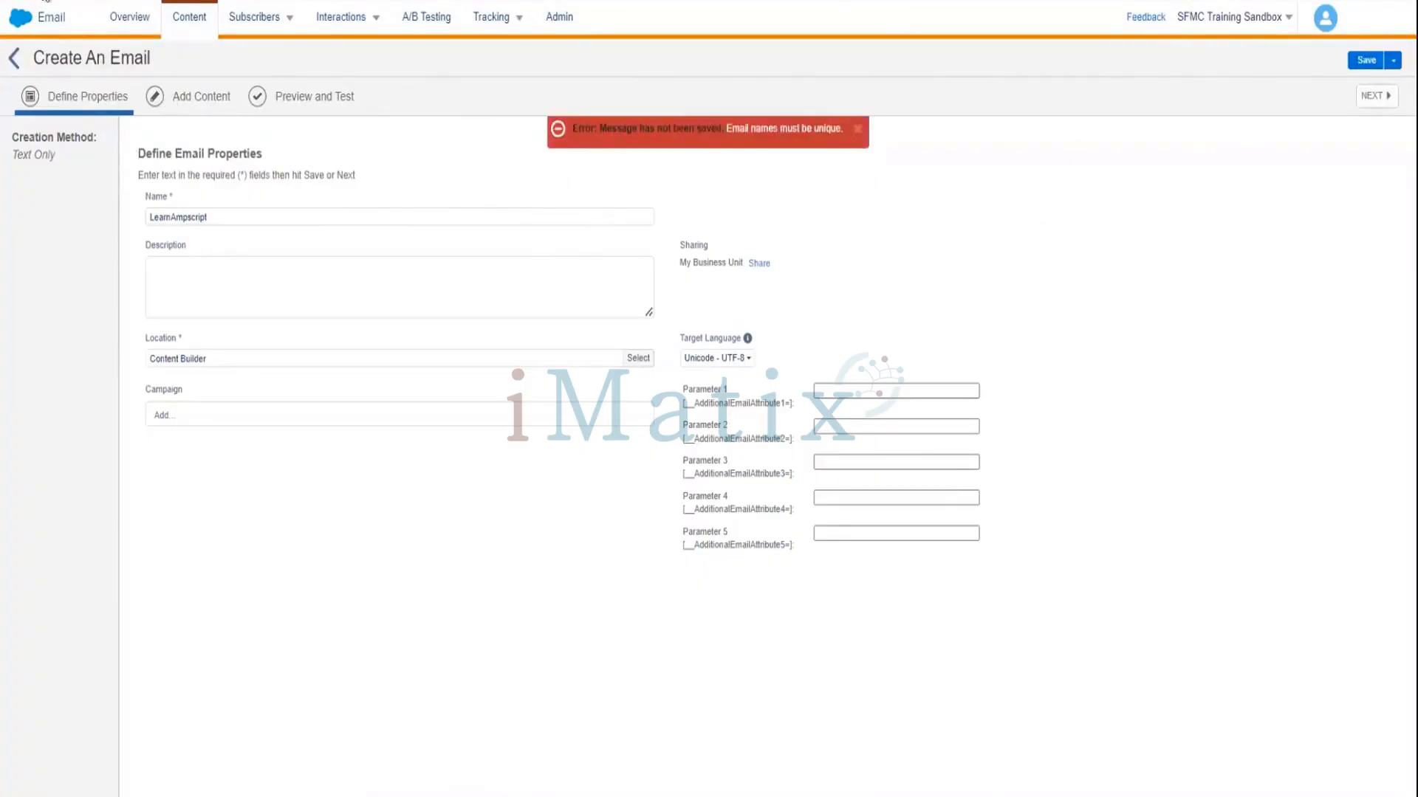
click(14, 58)
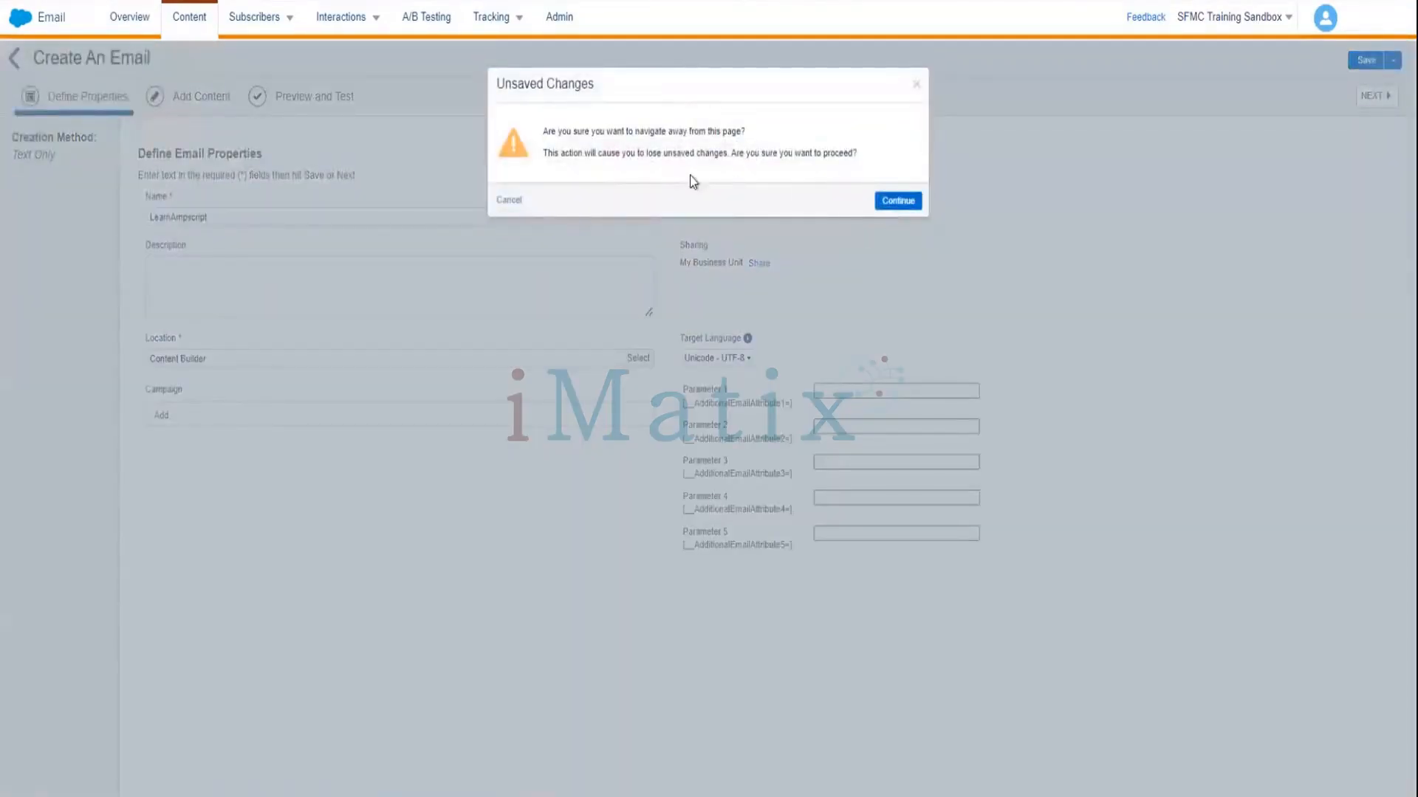
click(887, 202)
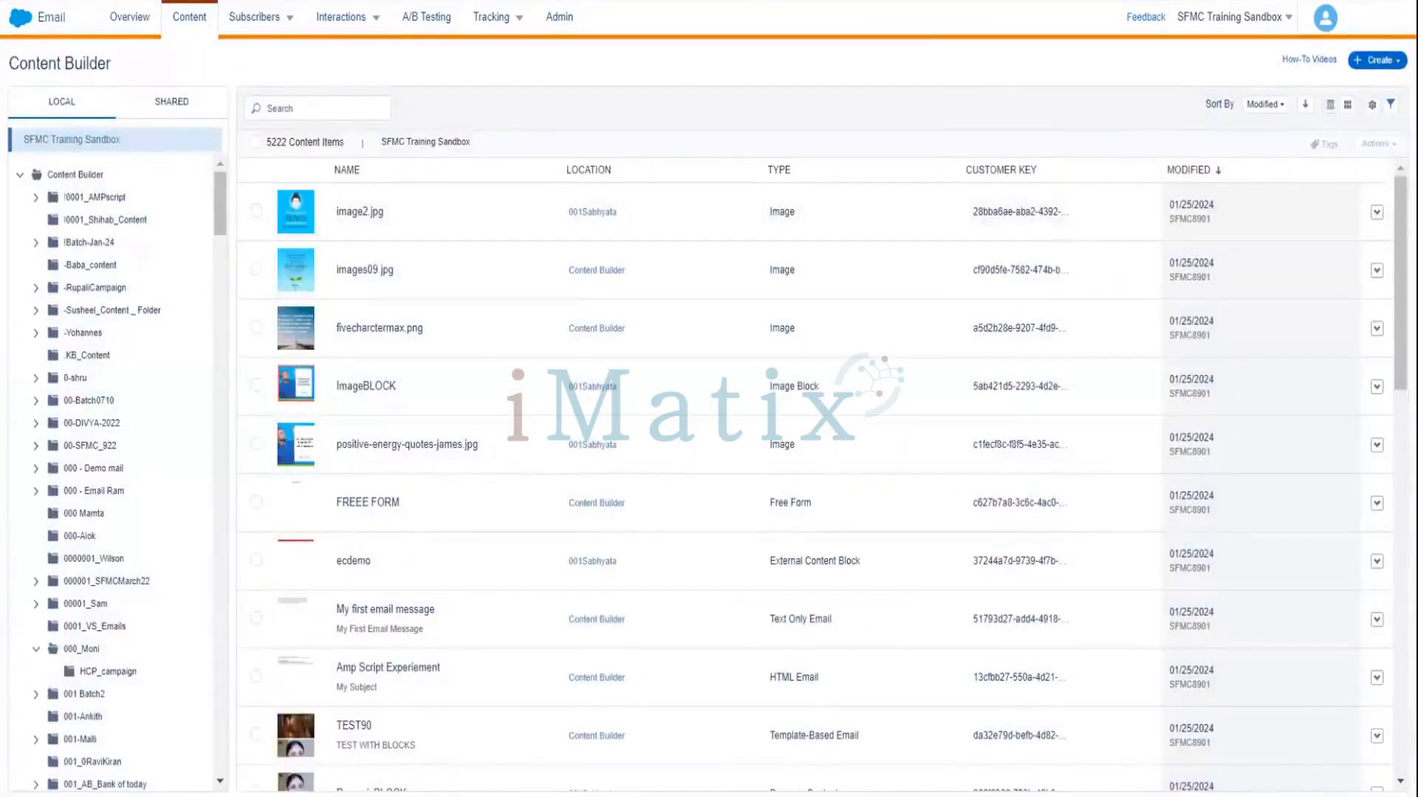
Start a new email message with the Text Only creation option
click(1377, 60)
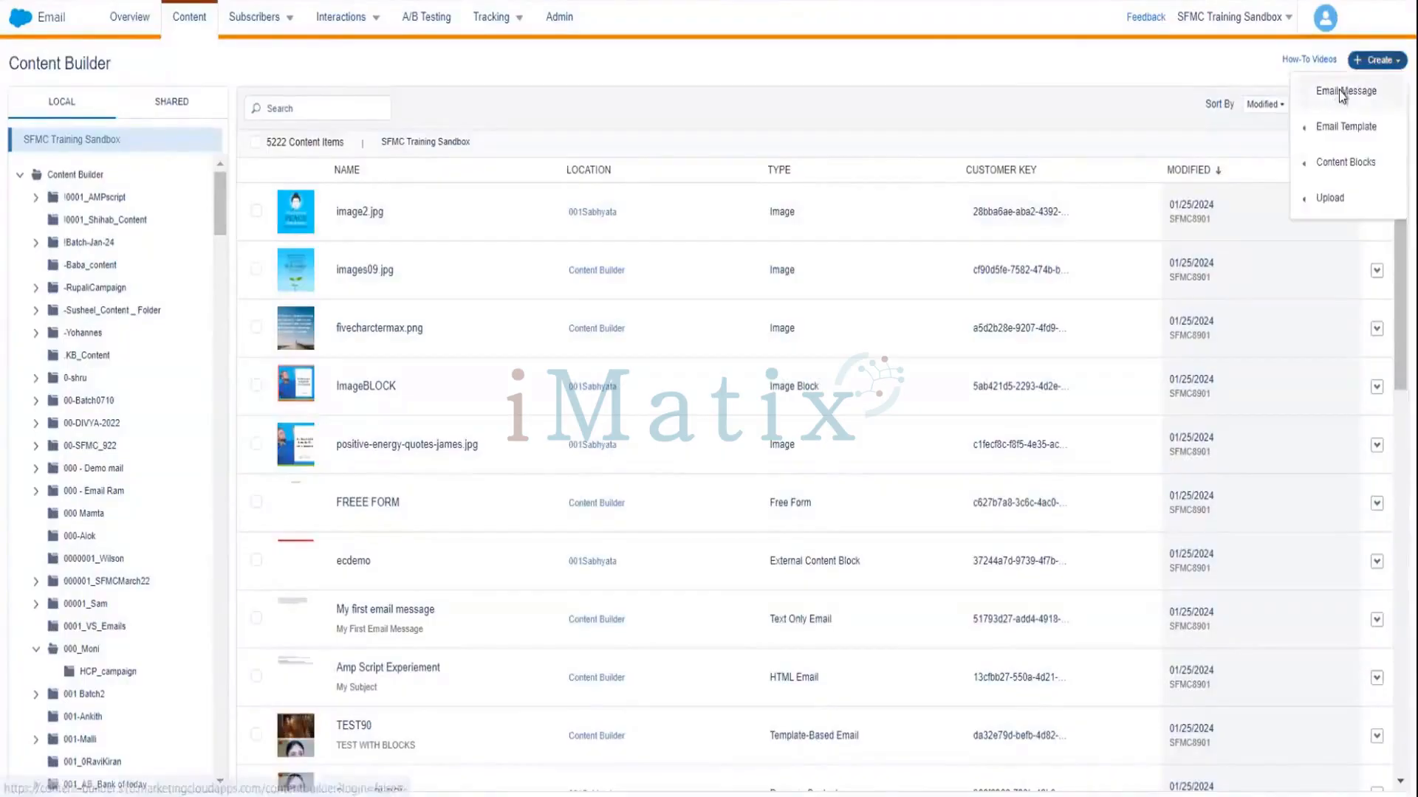
click(1342, 93)
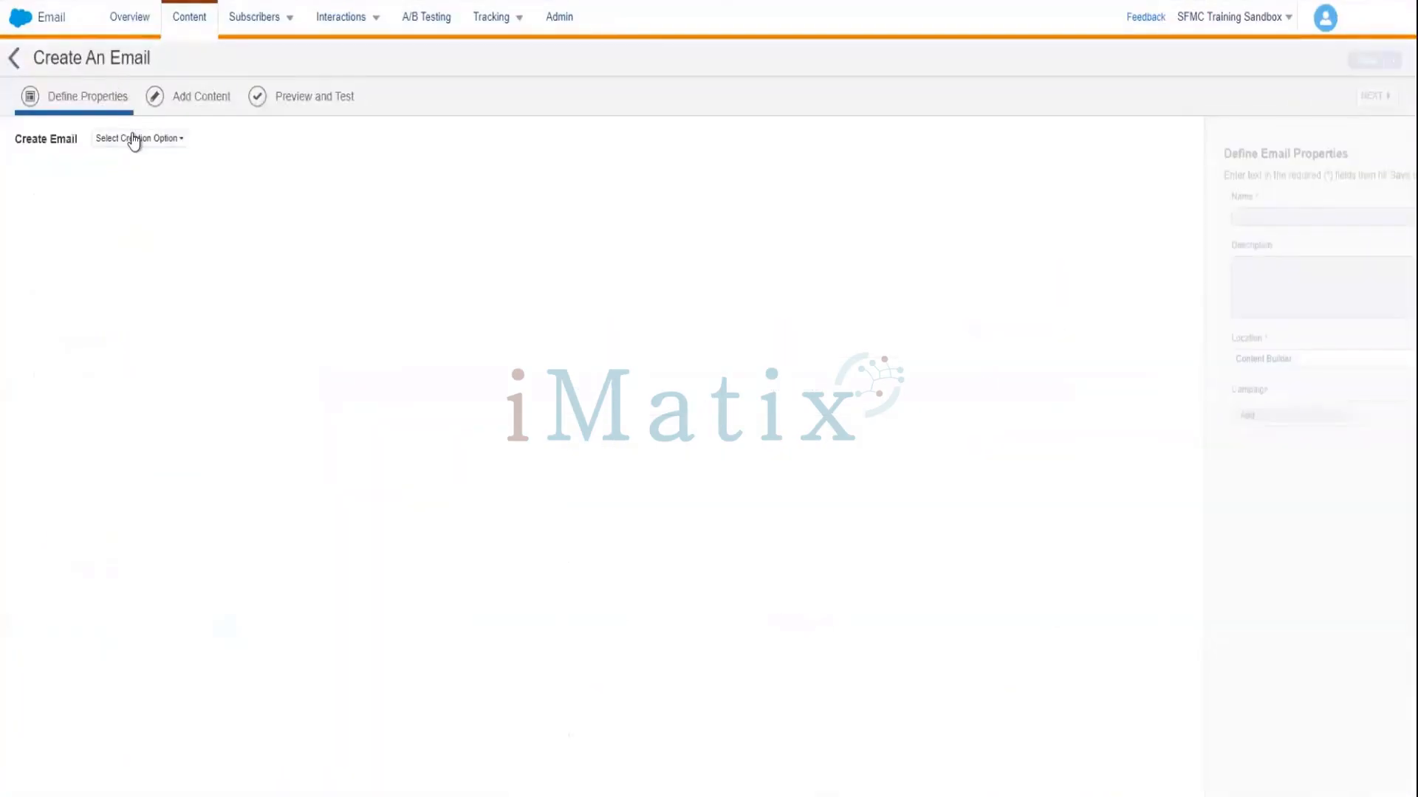
click(134, 139)
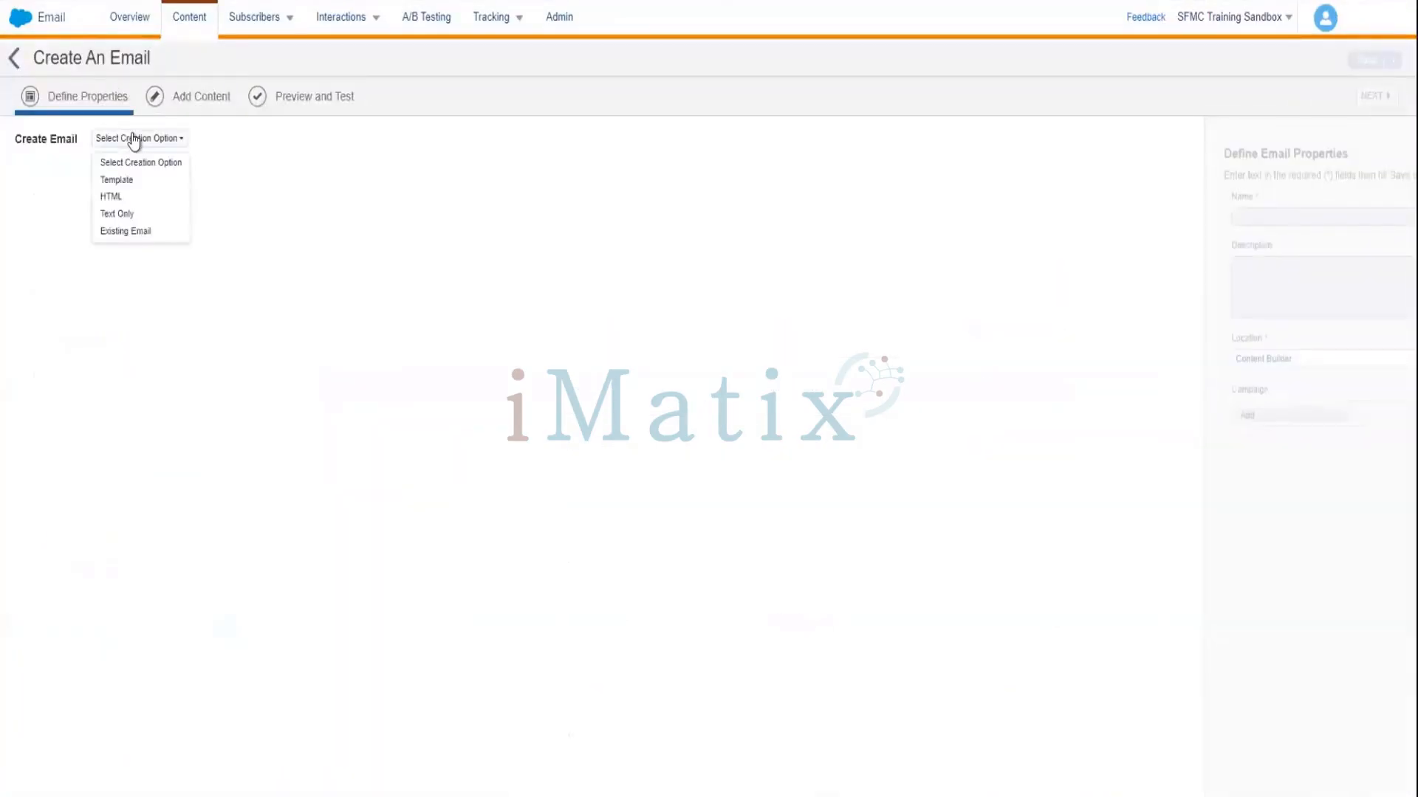
click(116, 214)
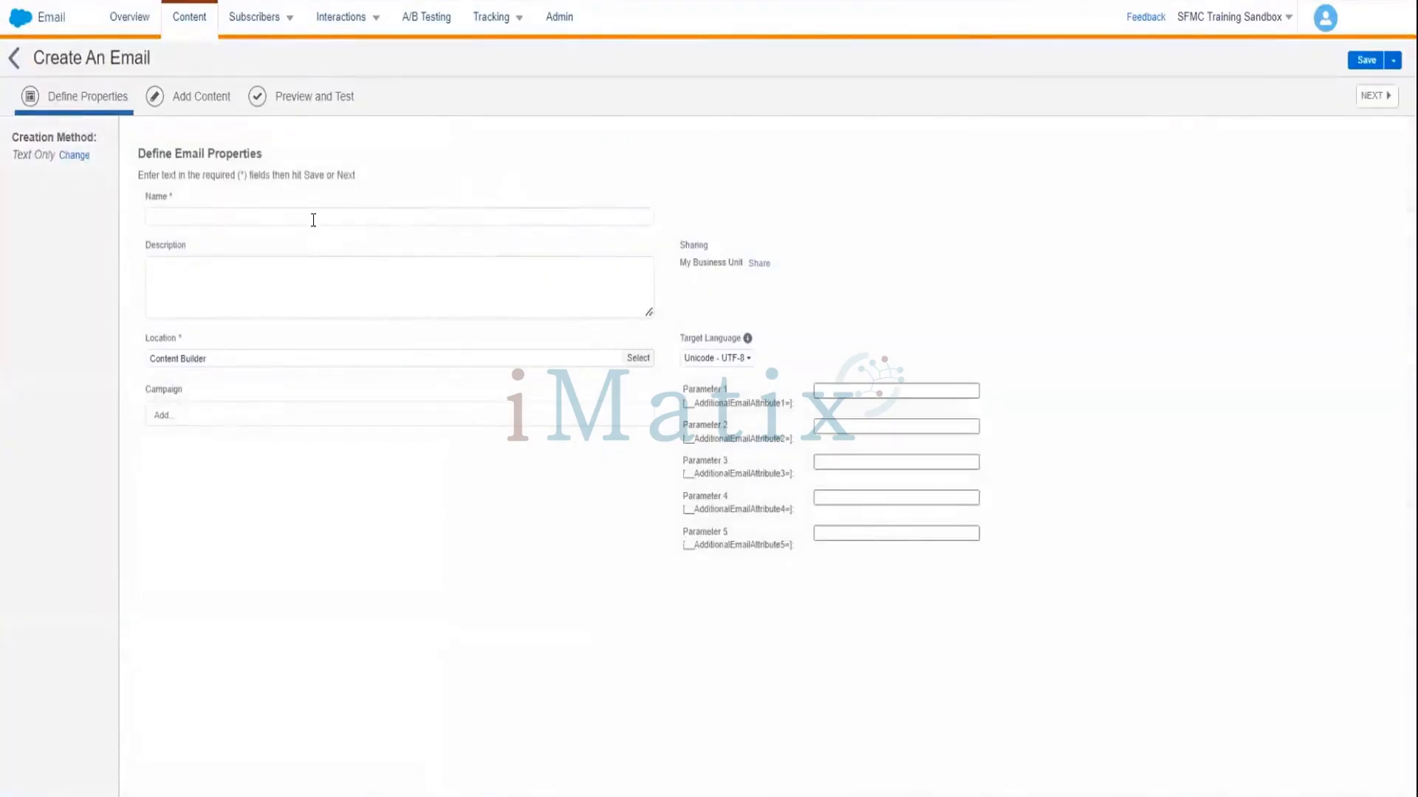
Name the new email My Ampscript Learning and save it
click(313, 217)
text(My)
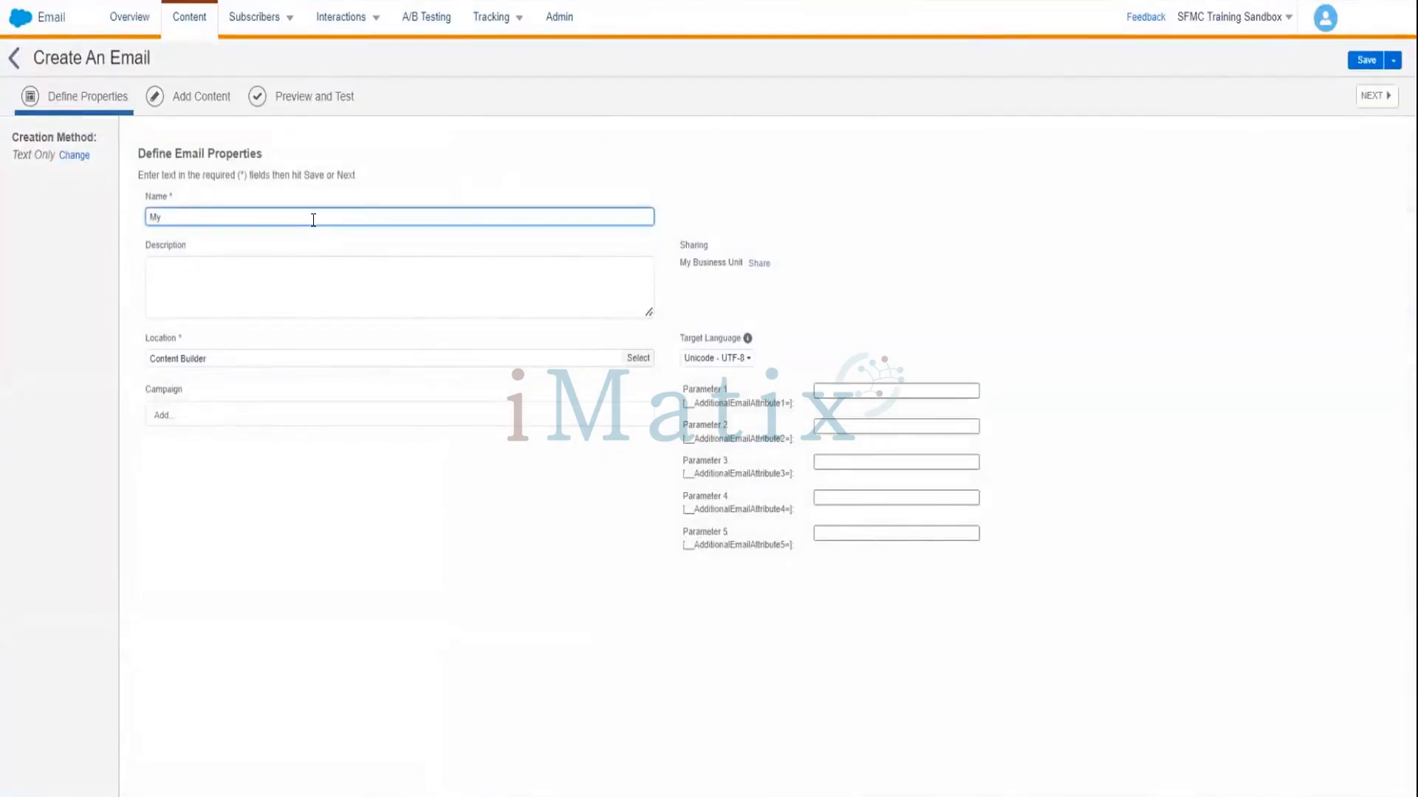
text( Amps)
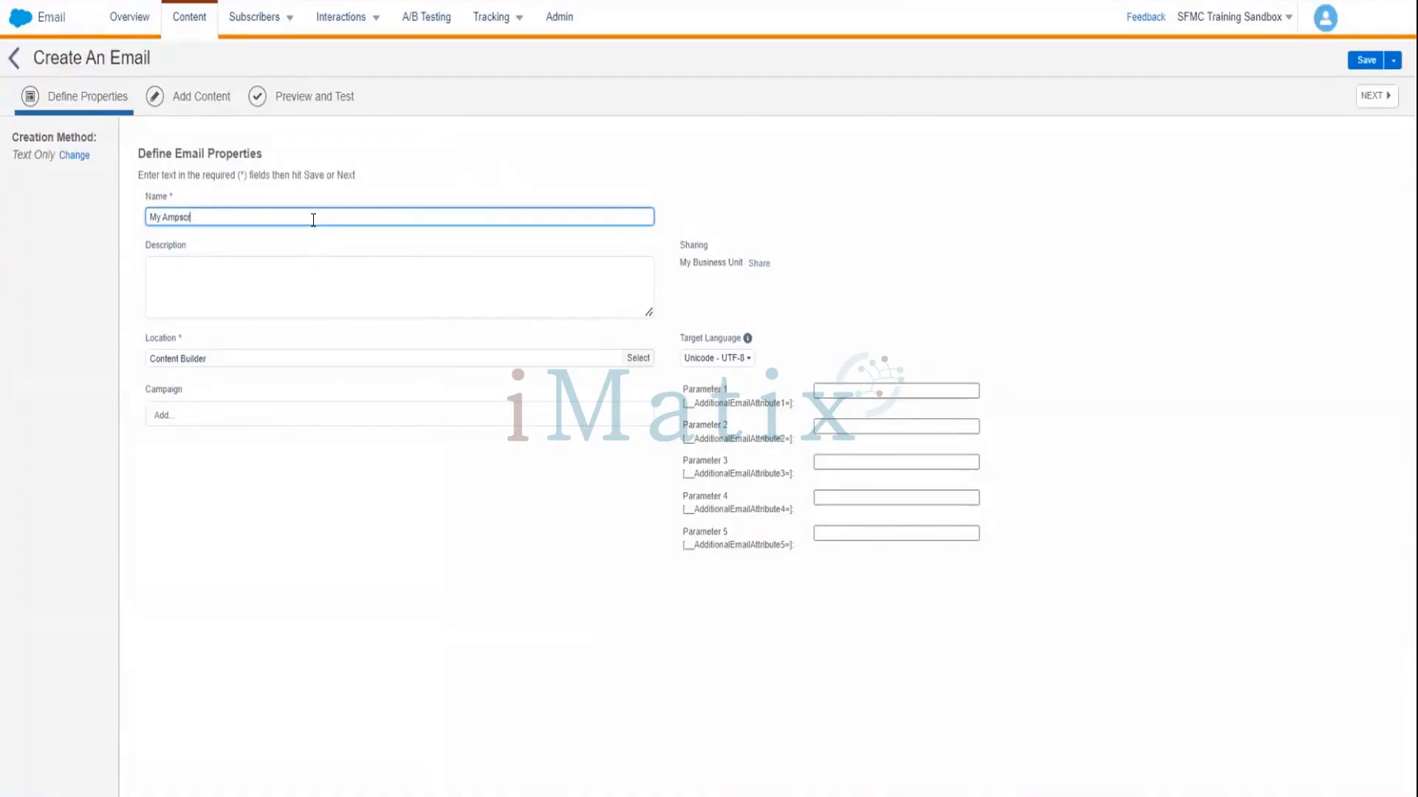
text(cript Learning)
click(1365, 60)
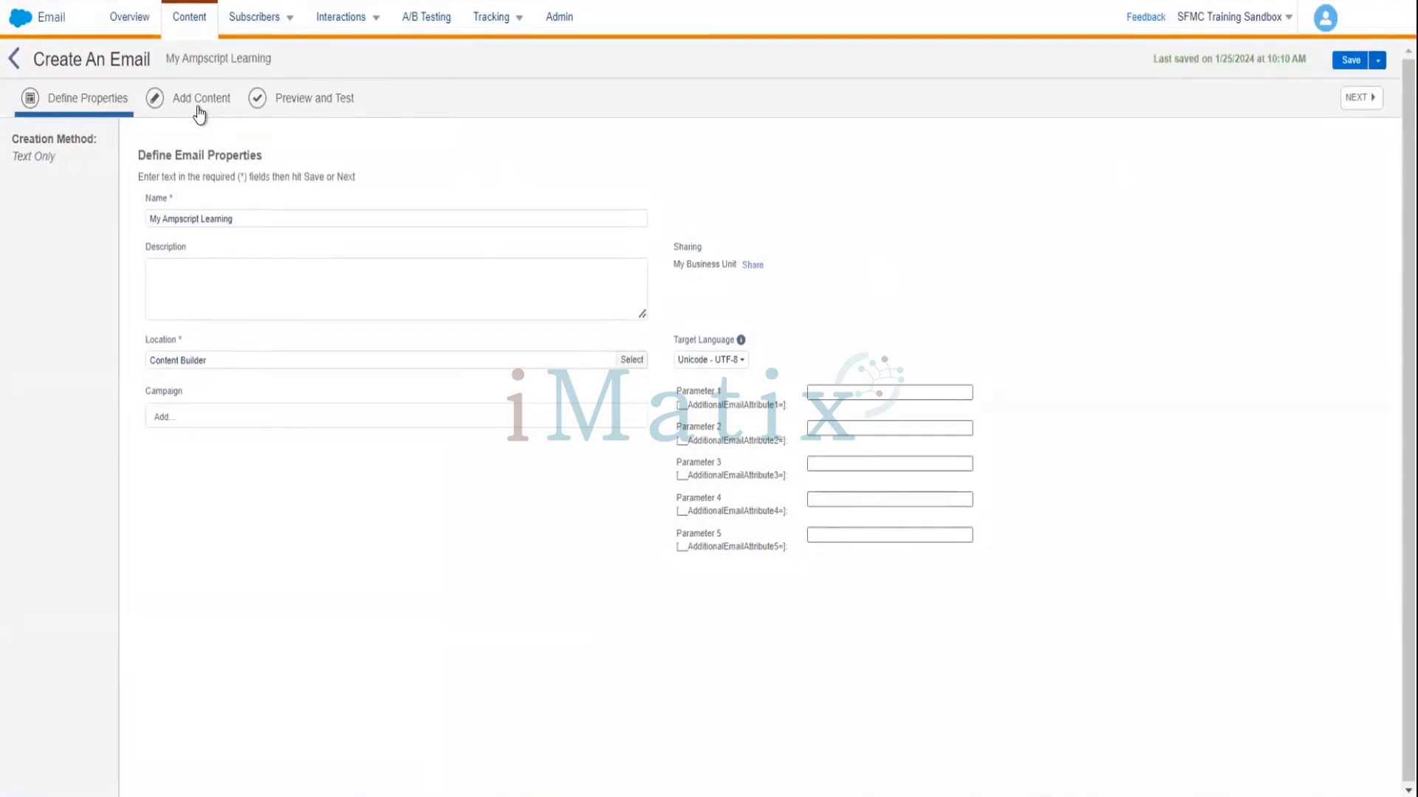
Replace the placeholder in the email's content with blank lines and insert the First Name profile attribute on line 4
click(199, 111)
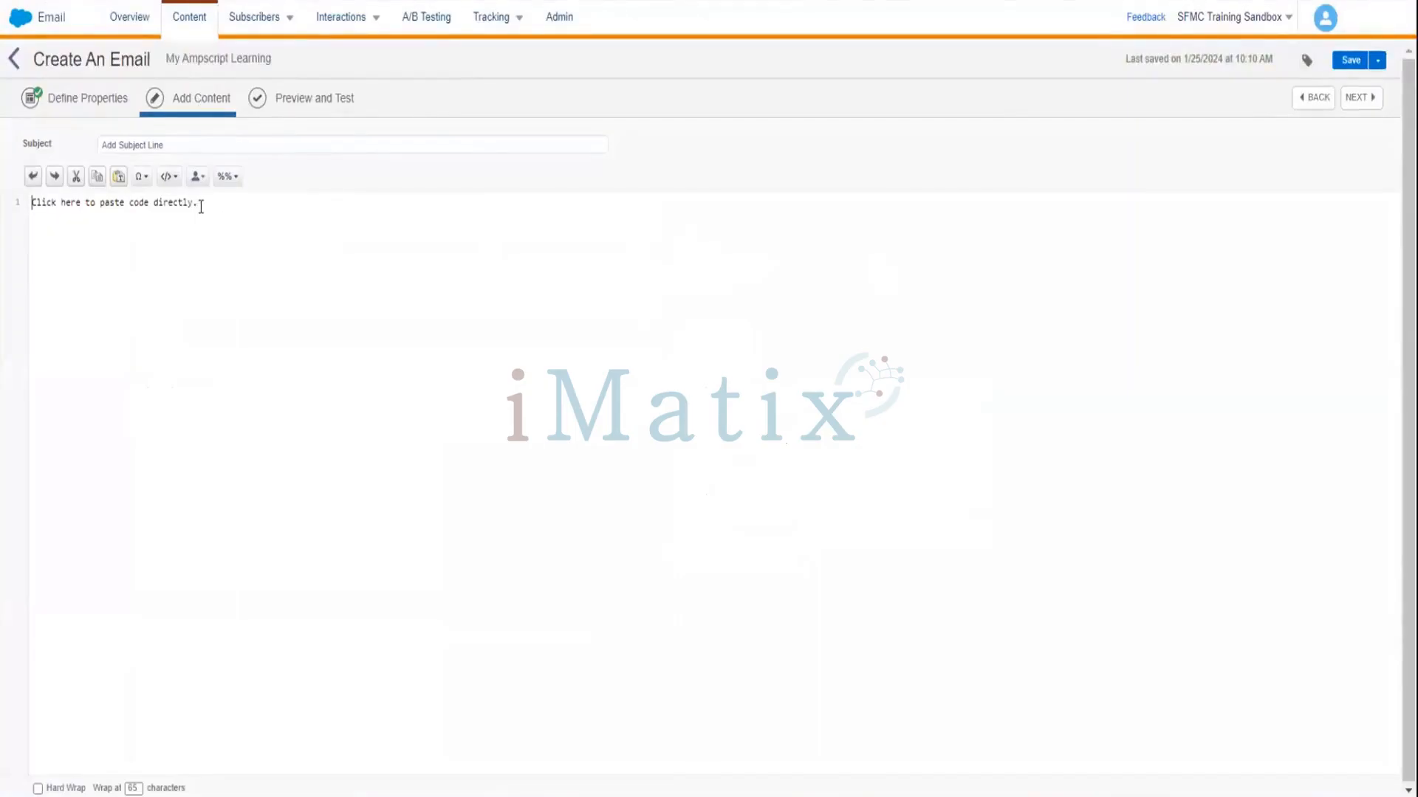
key(Return)
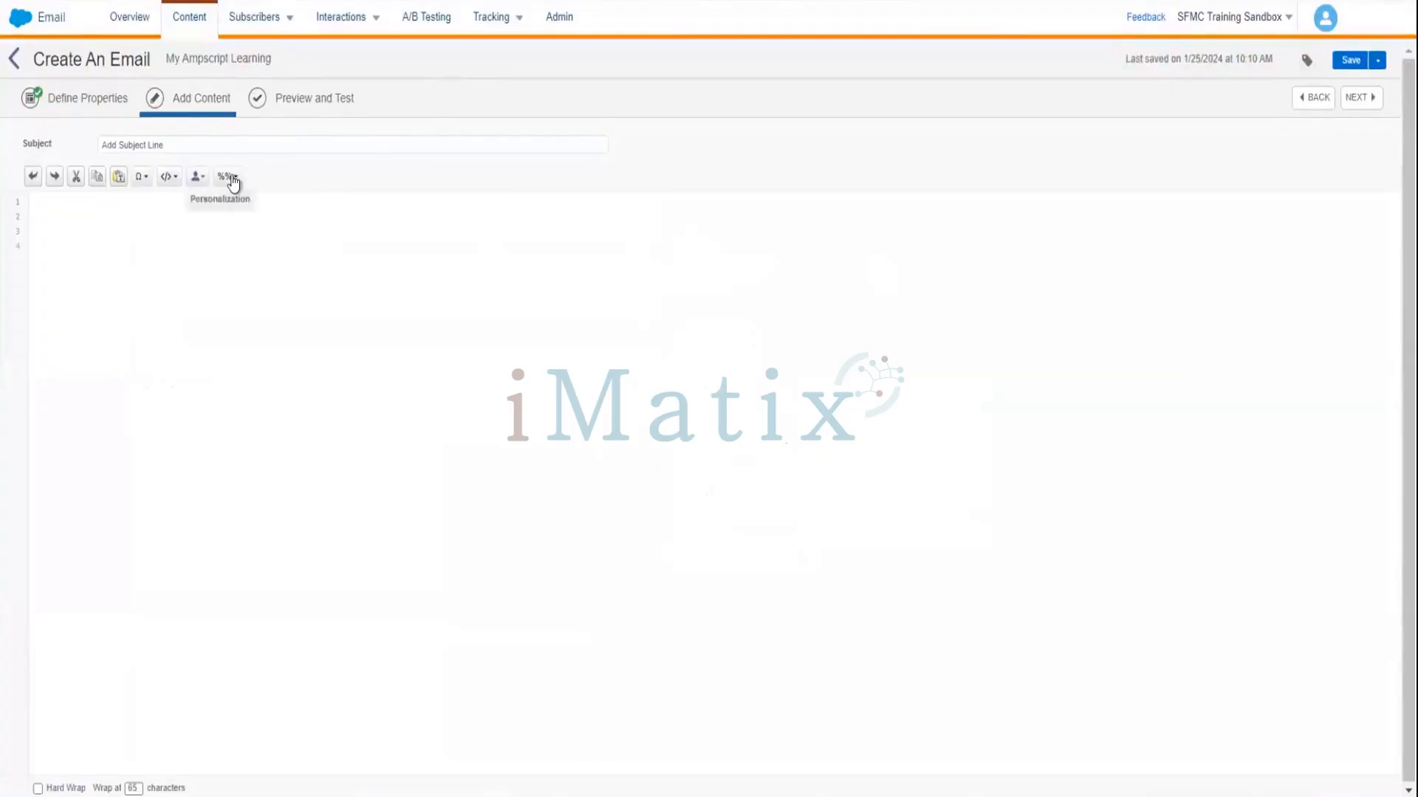
click(231, 178)
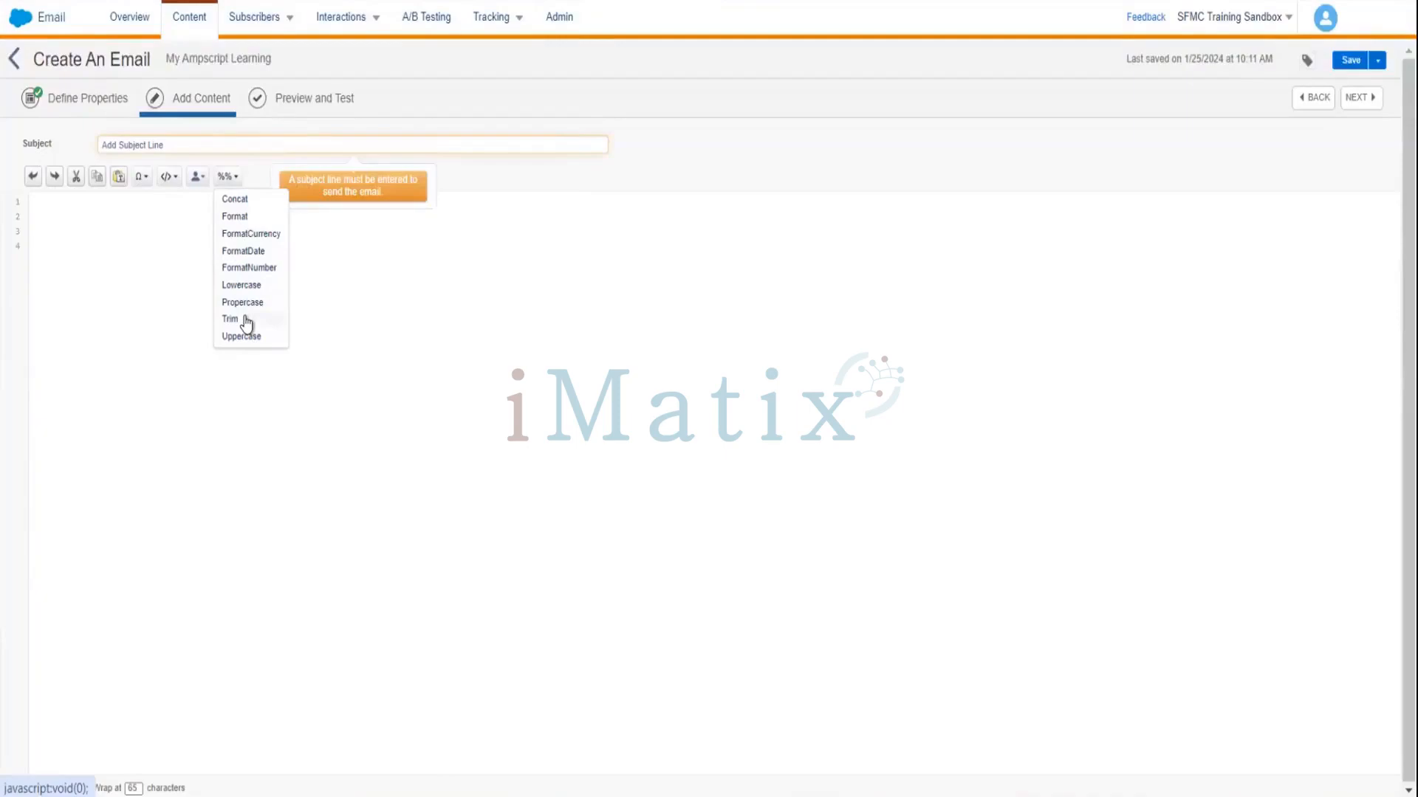
click(205, 183)
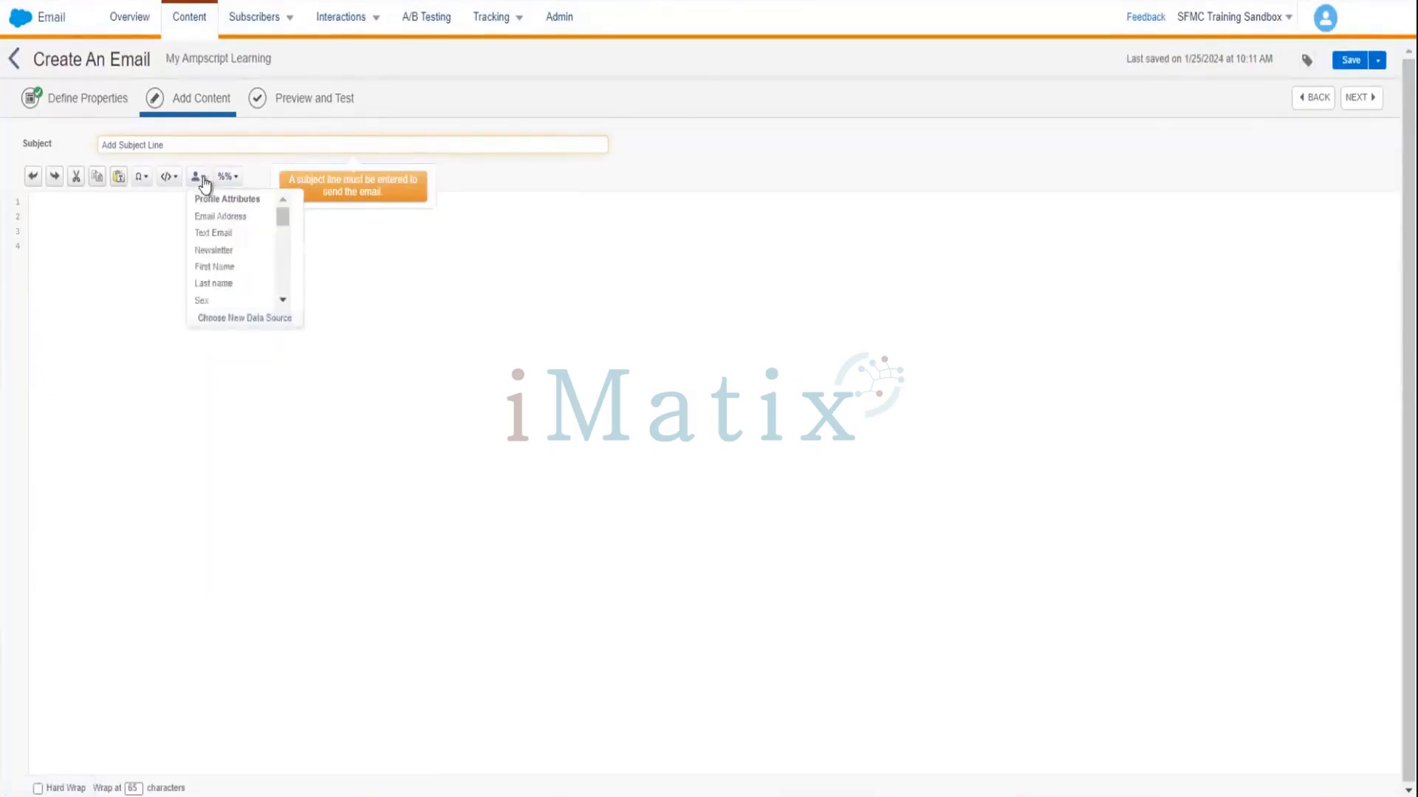
click(229, 270)
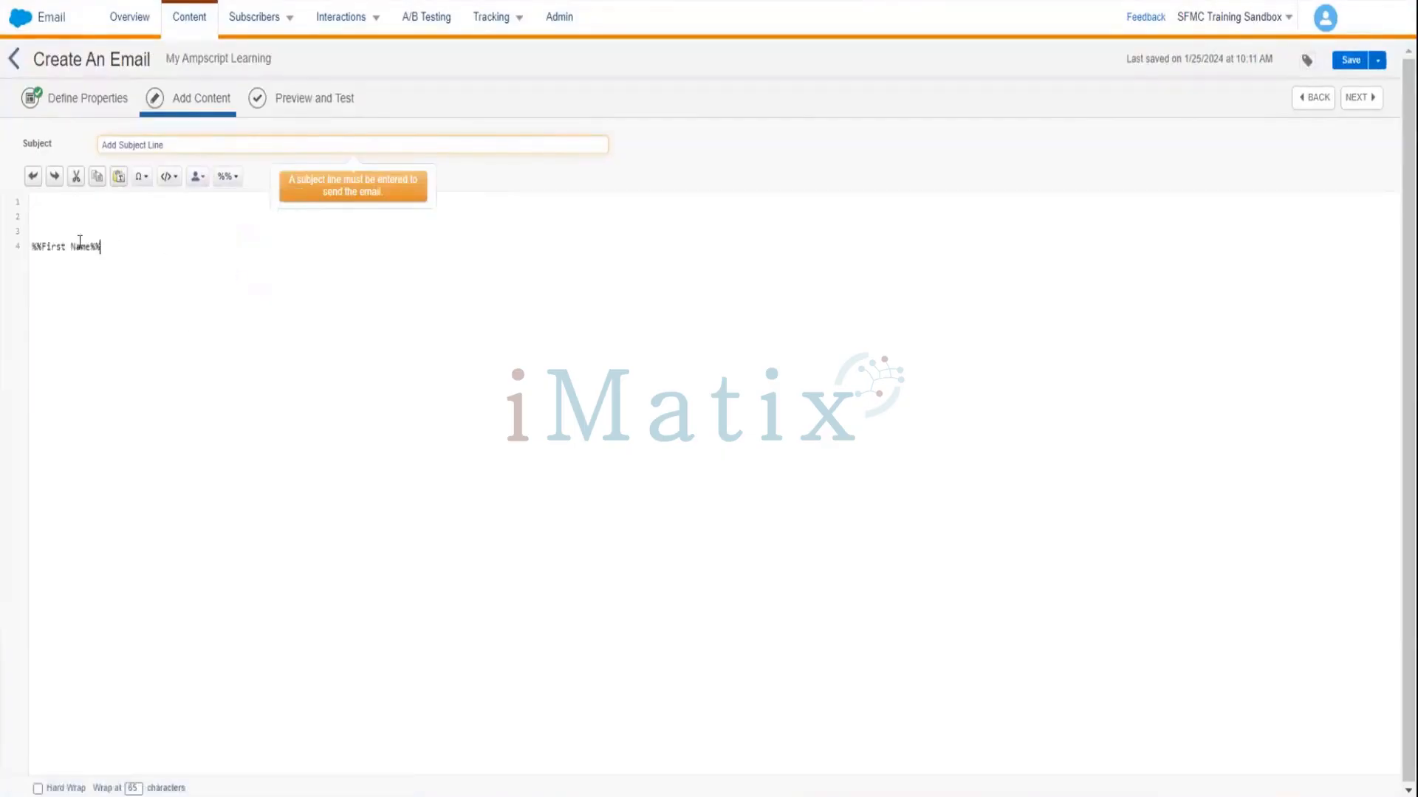
Add the label "First Name : " in front of the first name attribute
click(33, 245)
text(First Name )
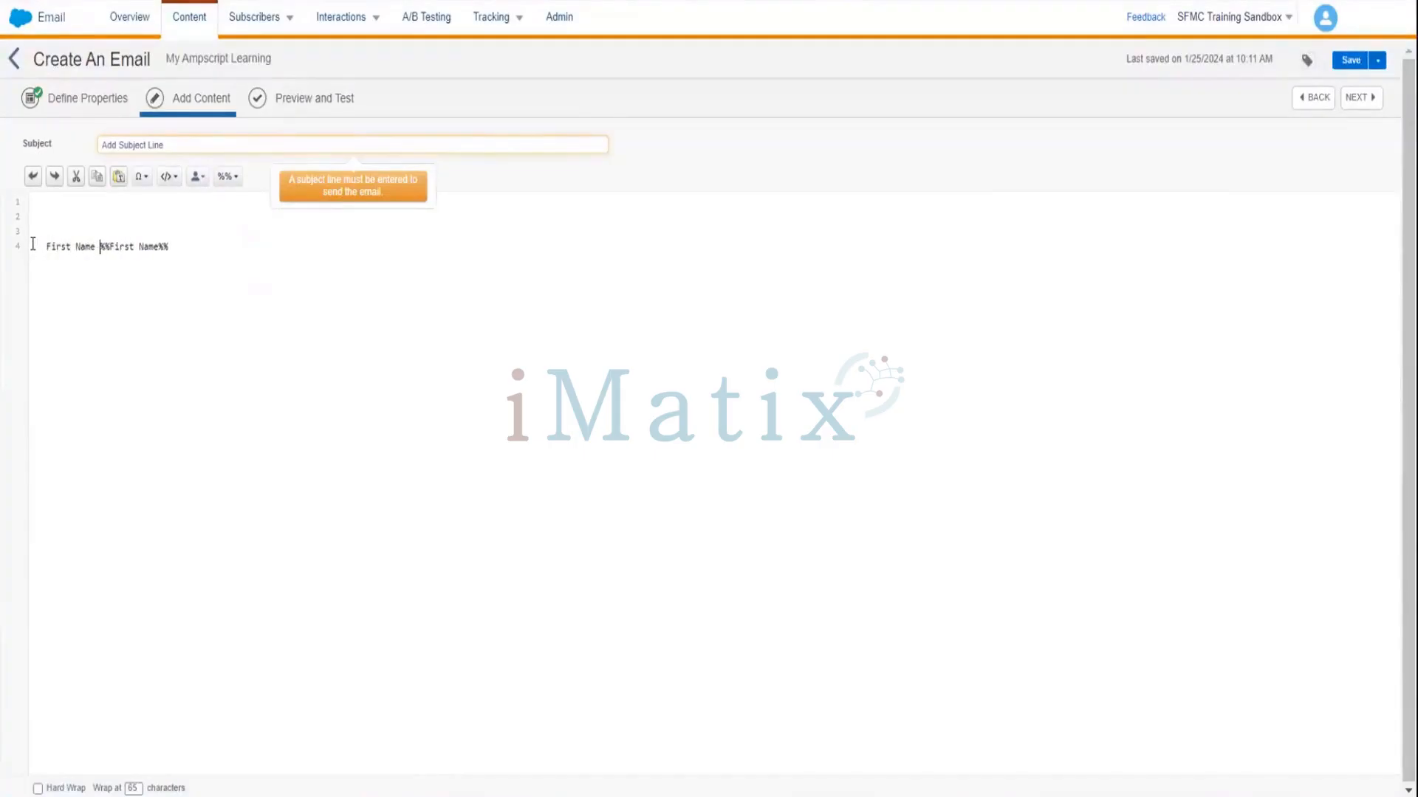
text(:)
key(End)
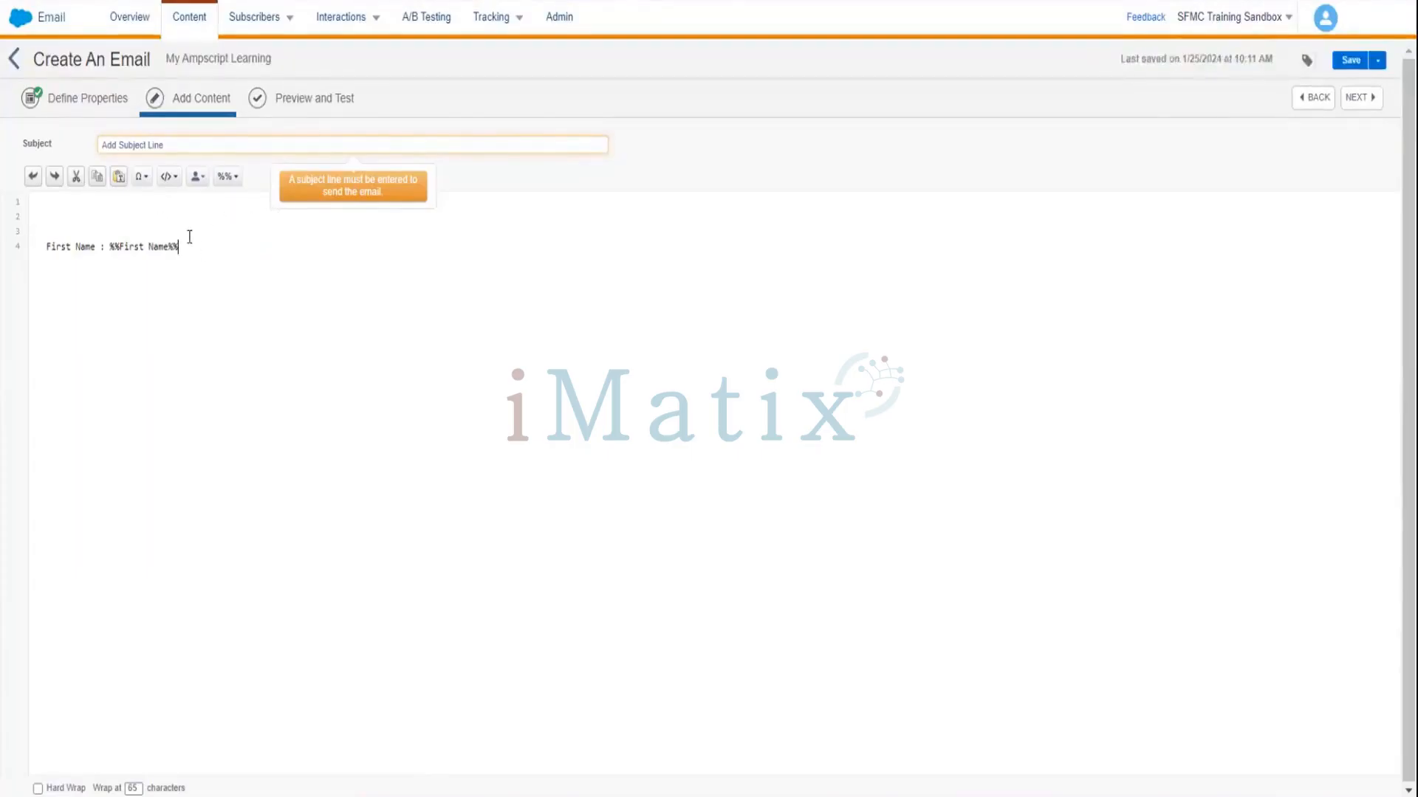
Insert the Physical Mailing Address (Required) system snippet on line 2, above the First Name line
drag(178, 247, 75, 246)
click(73, 216)
click(177, 181)
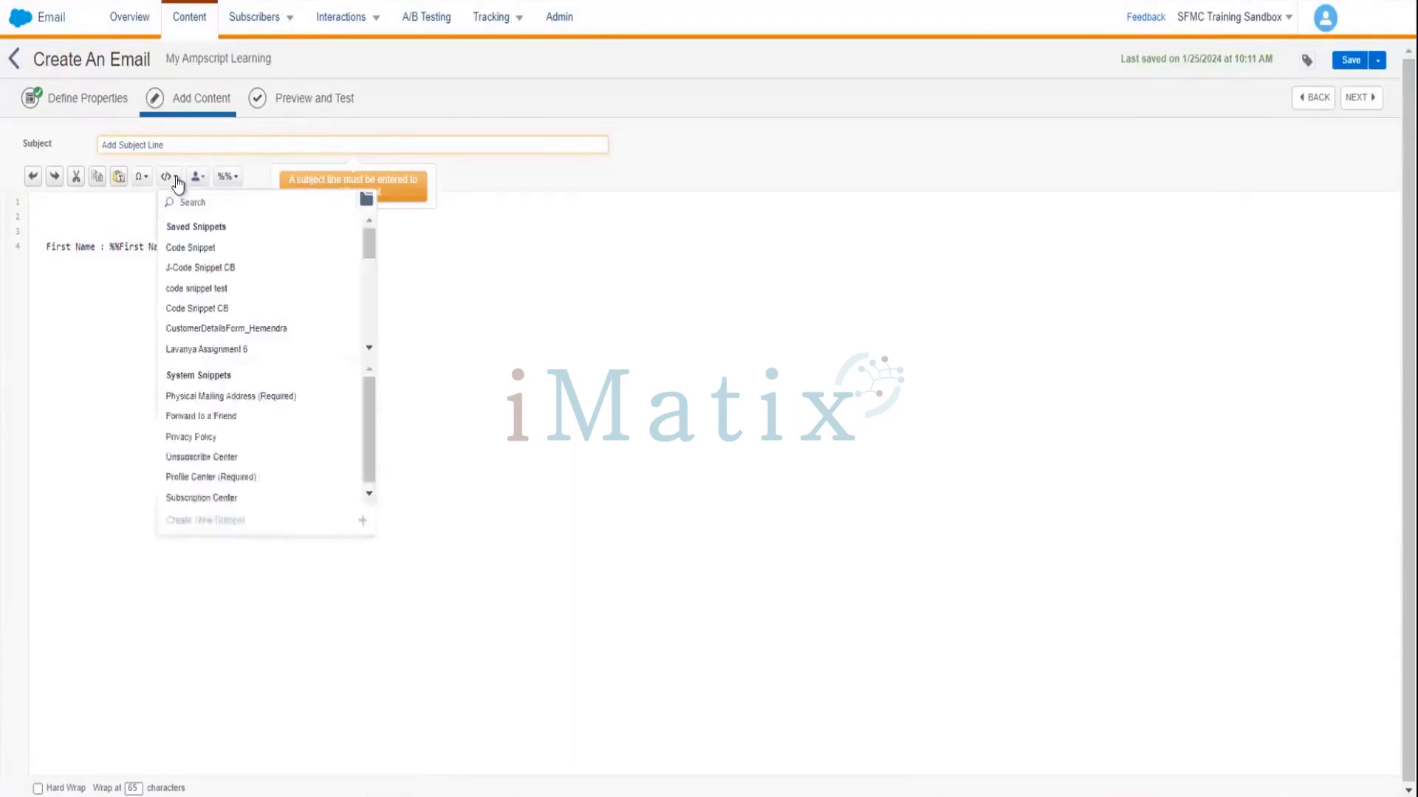
click(220, 397)
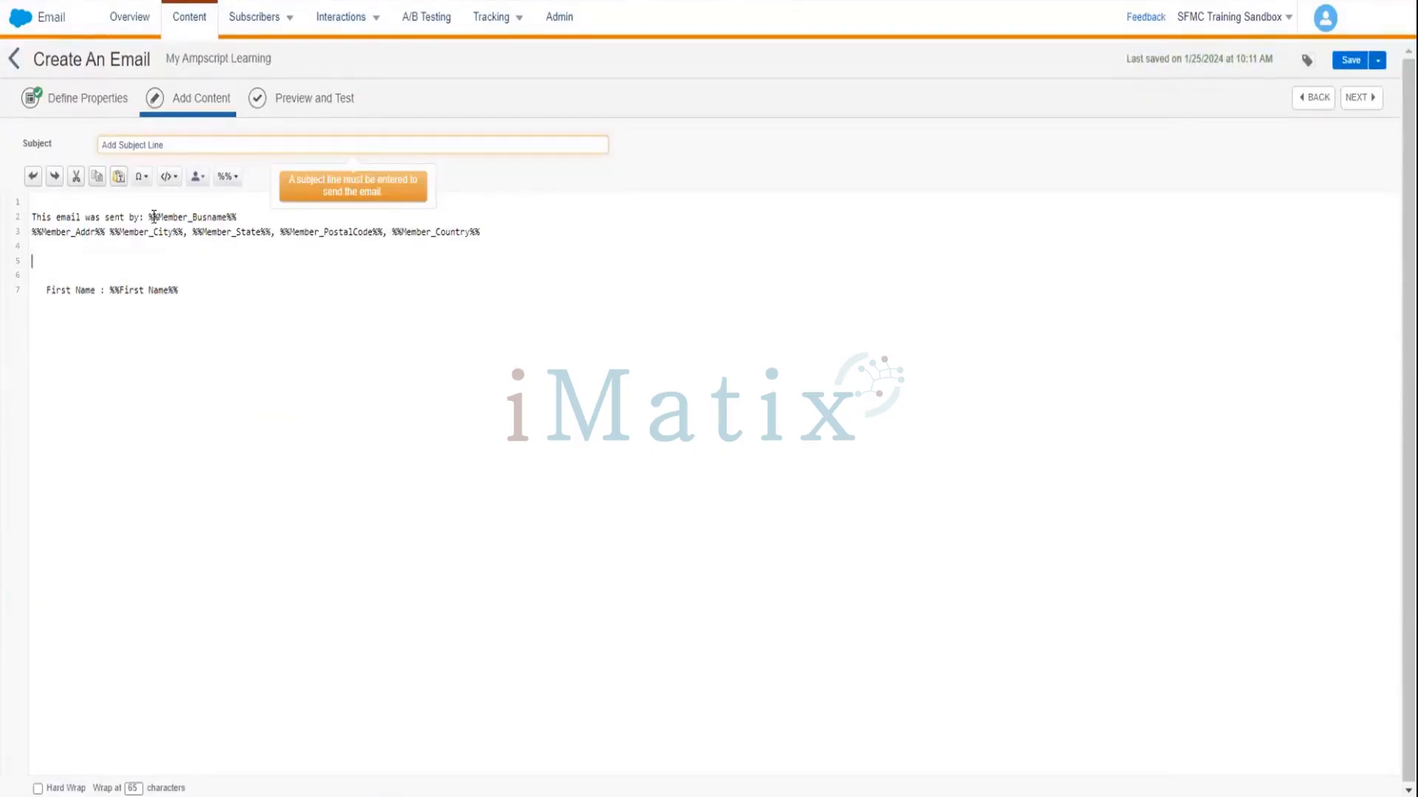
double_click(154, 217)
click(191, 214)
double_click(228, 218)
click(252, 218)
Insert the Last name profile attribute on its own line below the First Name line
click(208, 293)
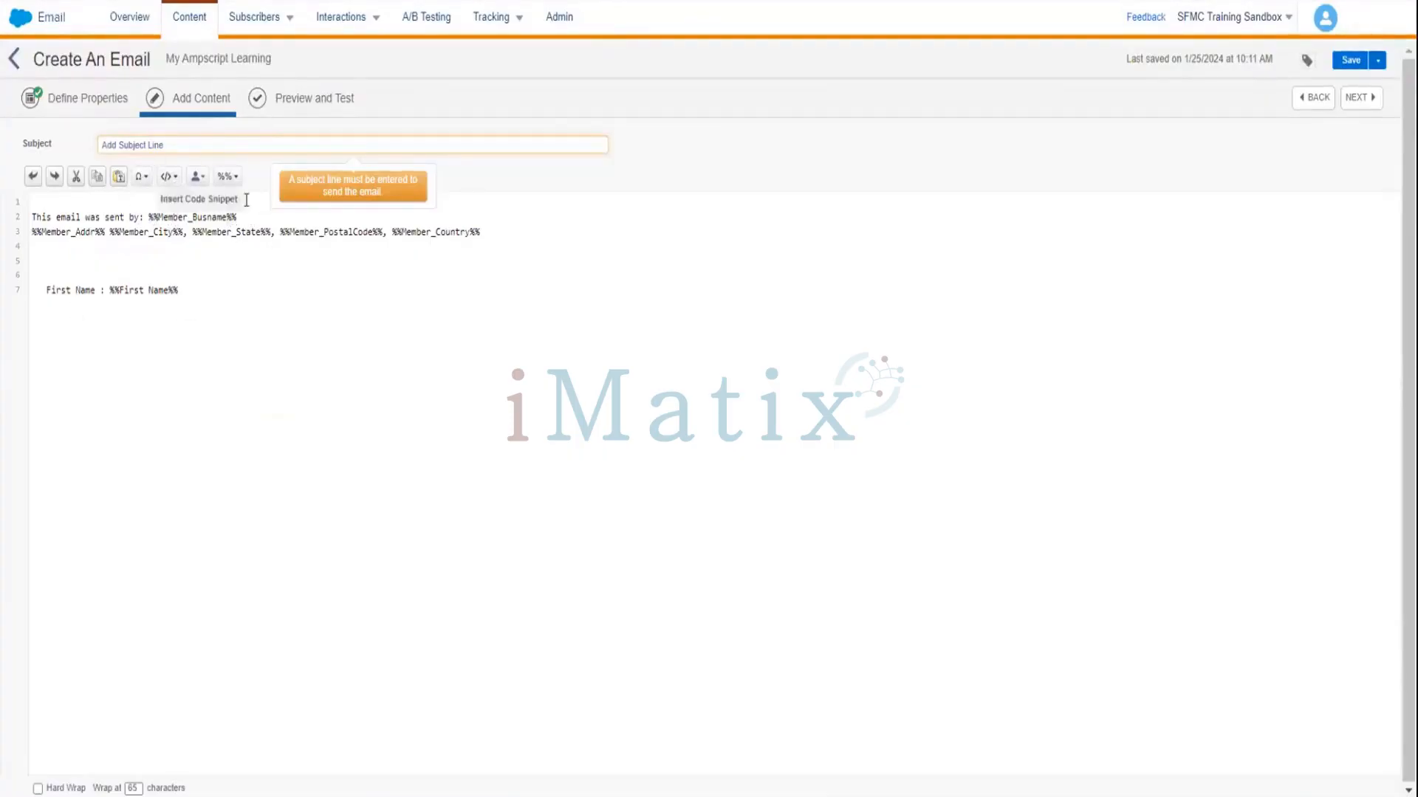
click(198, 178)
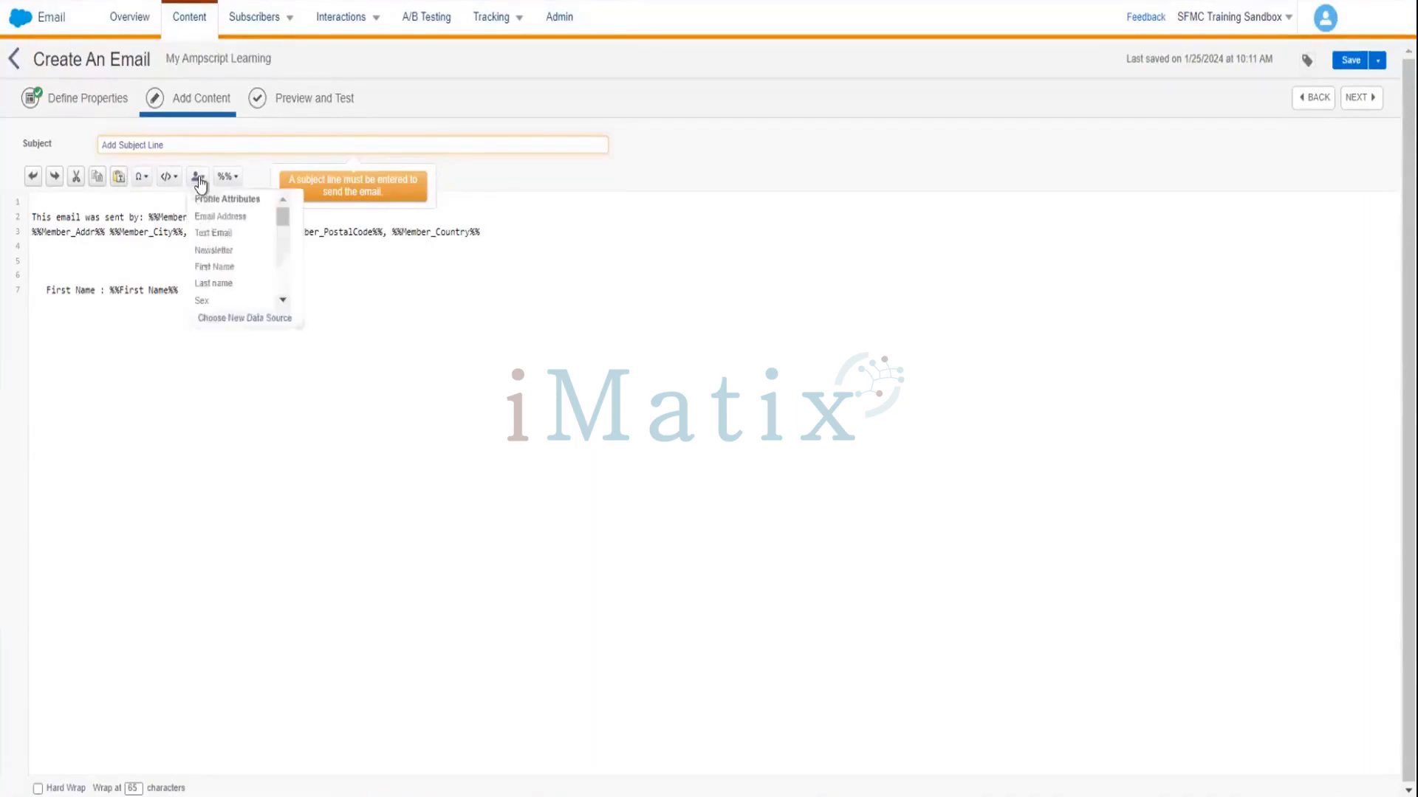
click(217, 287)
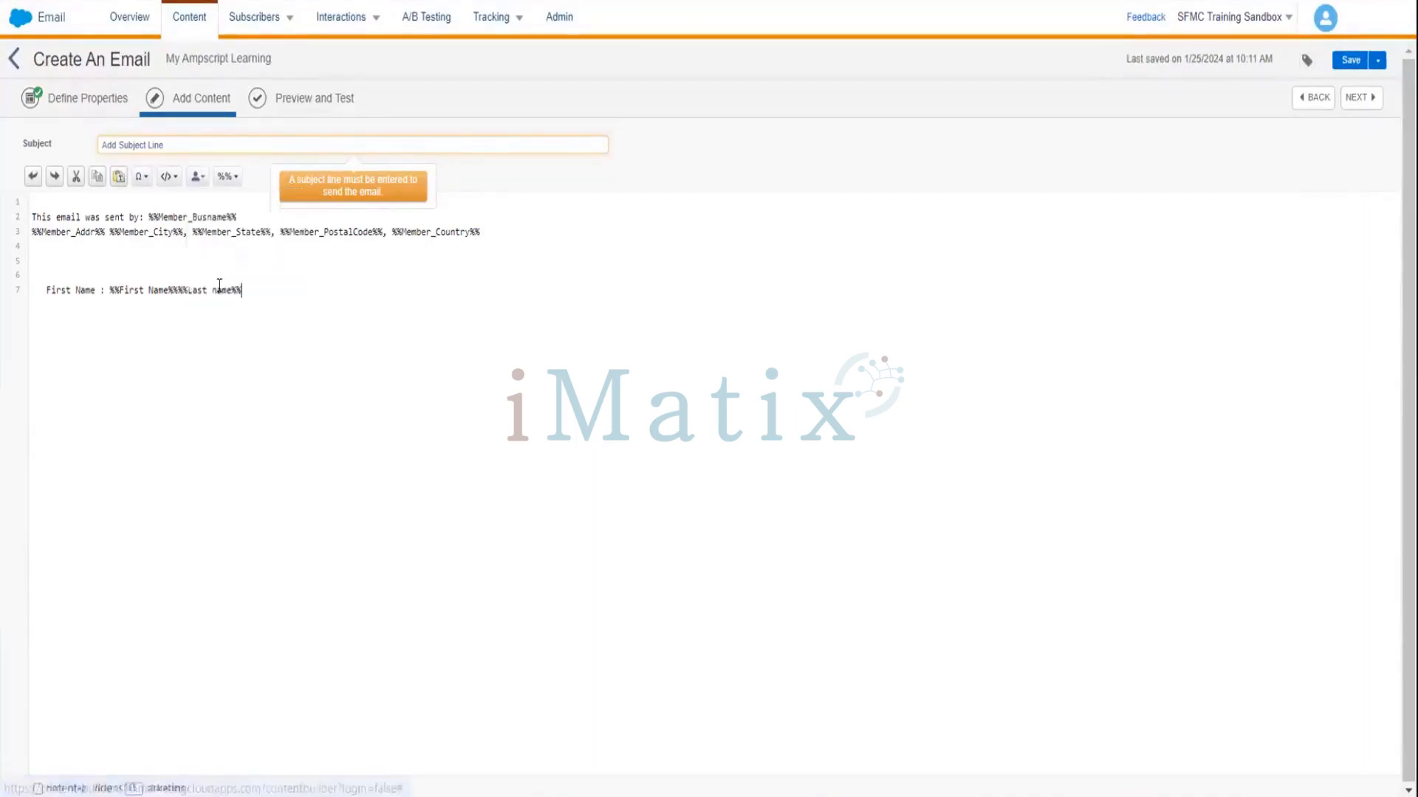
click(179, 290)
key(Return)
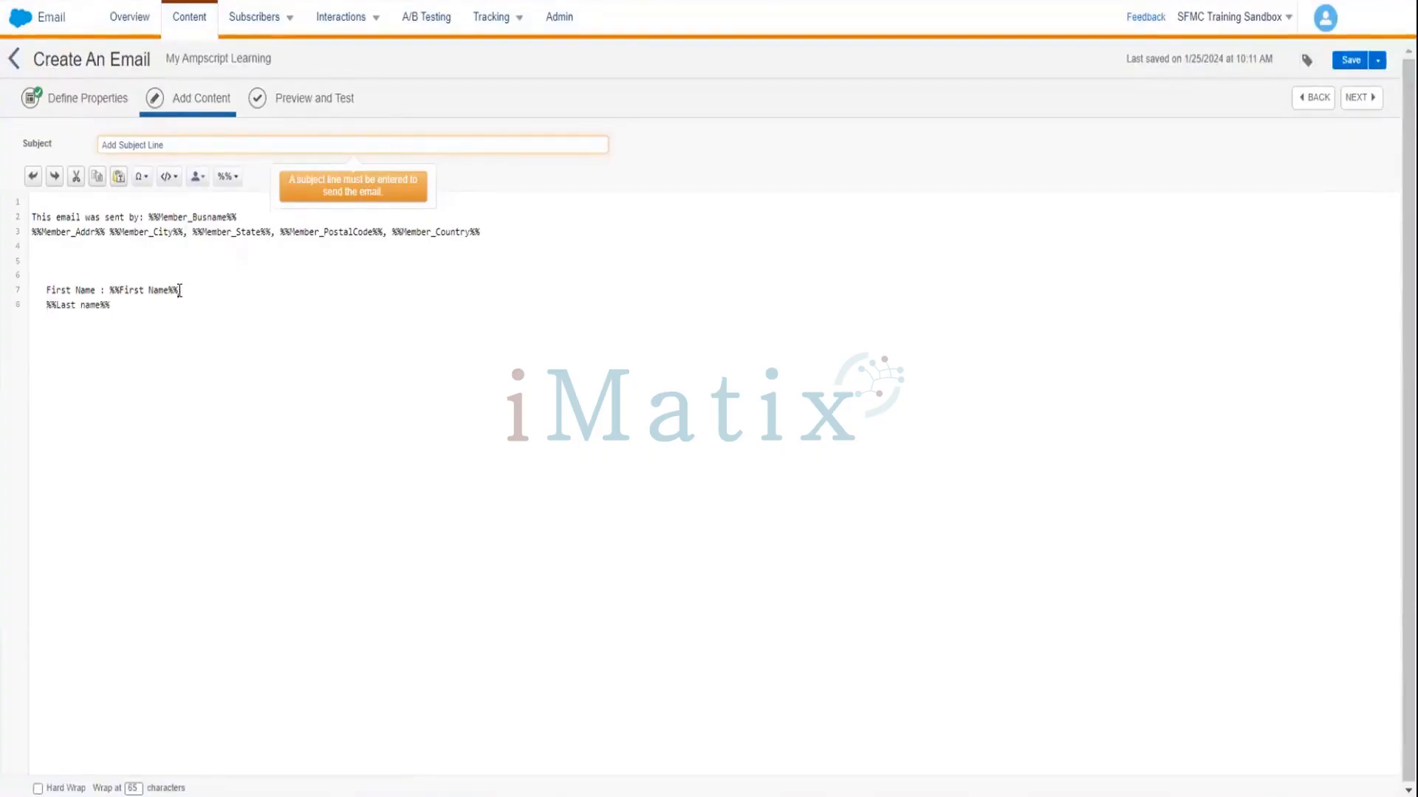
Label the last name attribute "Last Name :", aligning its colon with the First Name line
text(Last Name   :)
key(Left)
key(Left)
key(BackSpace)
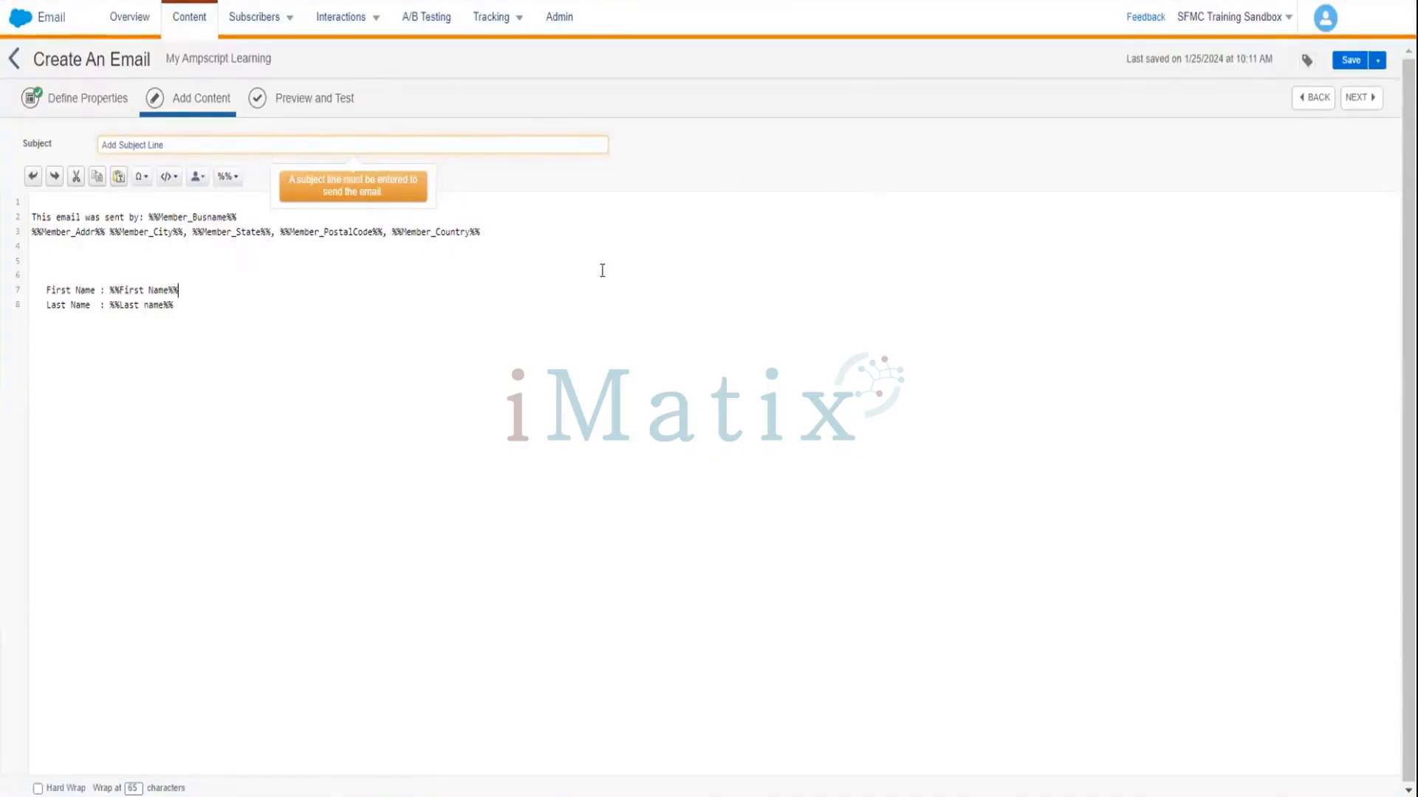
Set the email's subject line to My Amp Script Learning
click(253, 142)
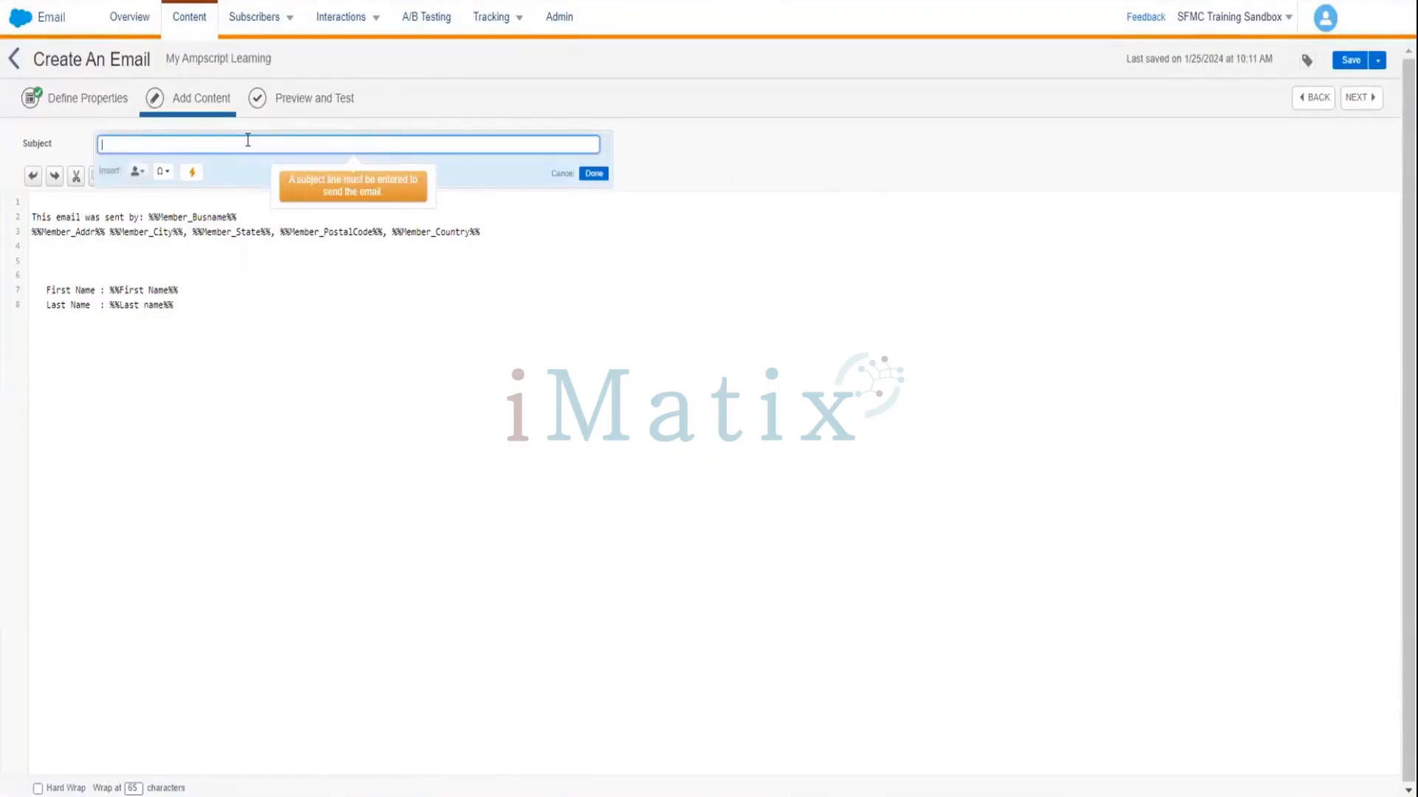
text(My Amp Scr)
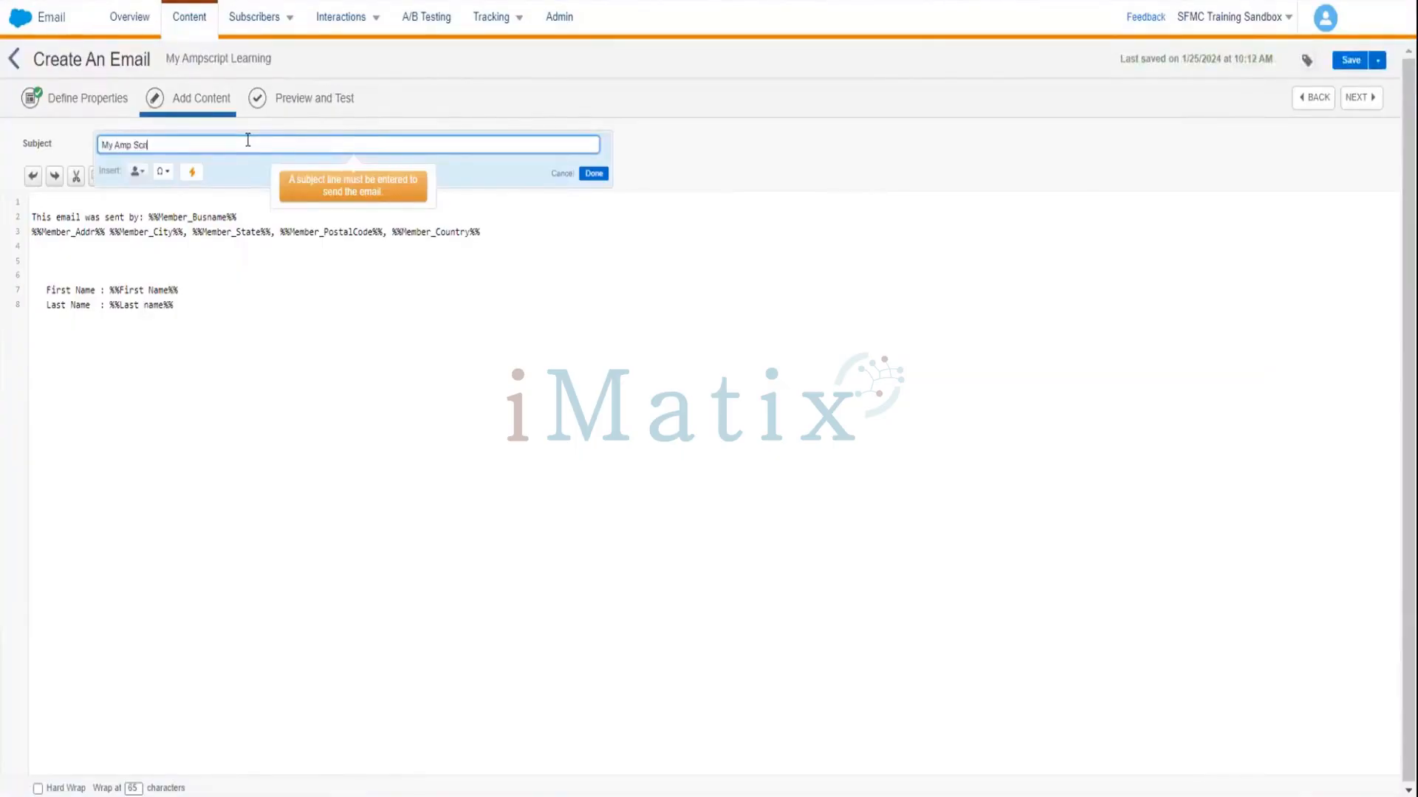
text(ipt Learning)
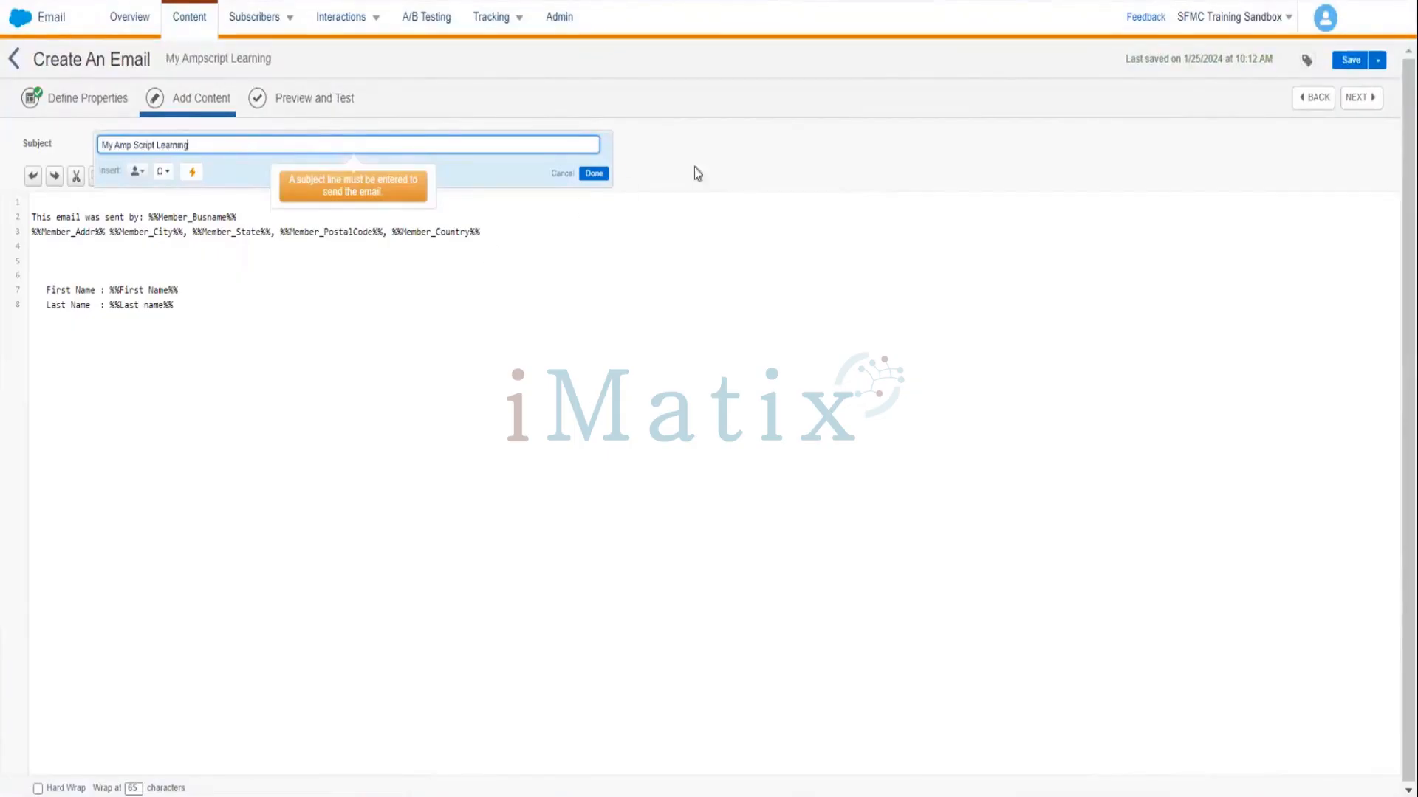
click(593, 175)
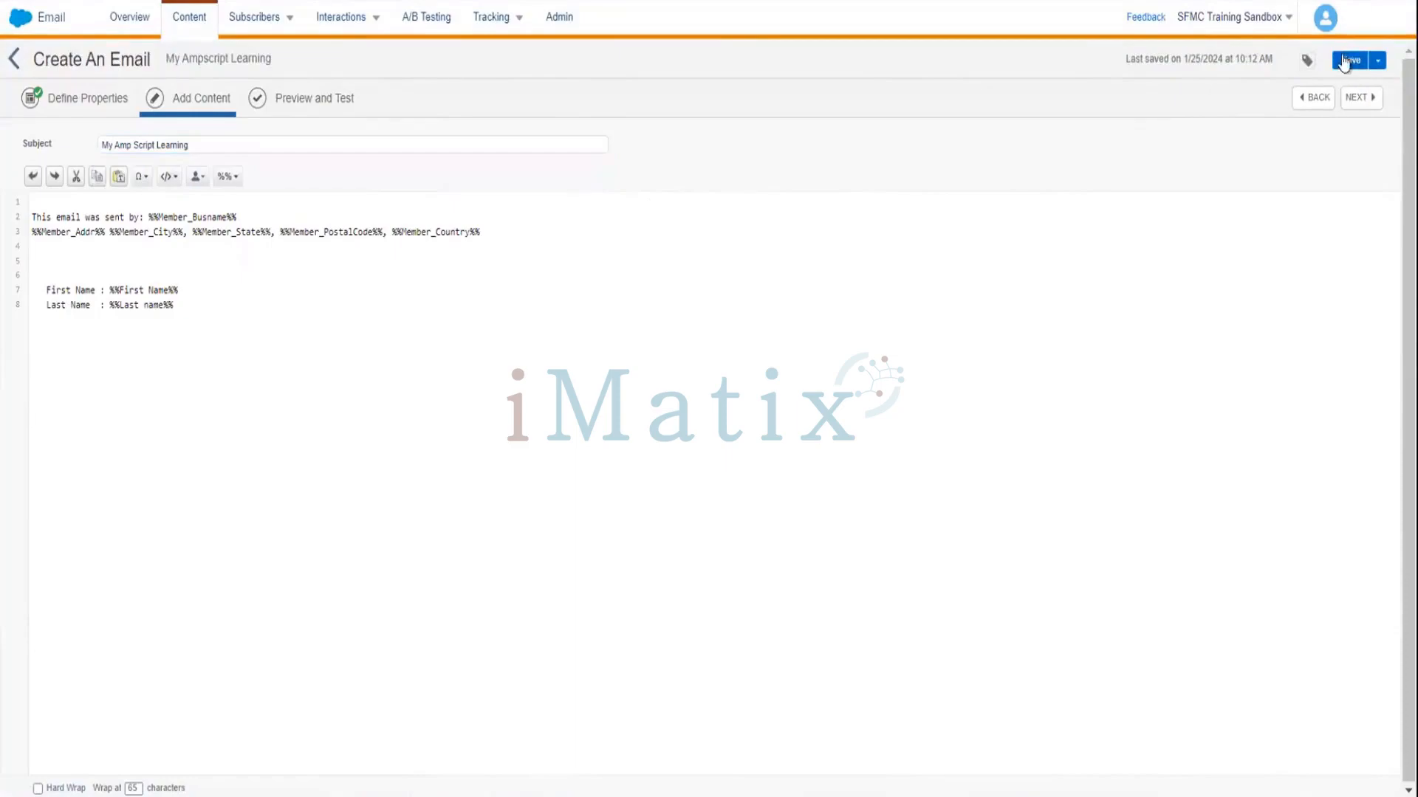
Save the email and open its subscriber preview
click(1344, 60)
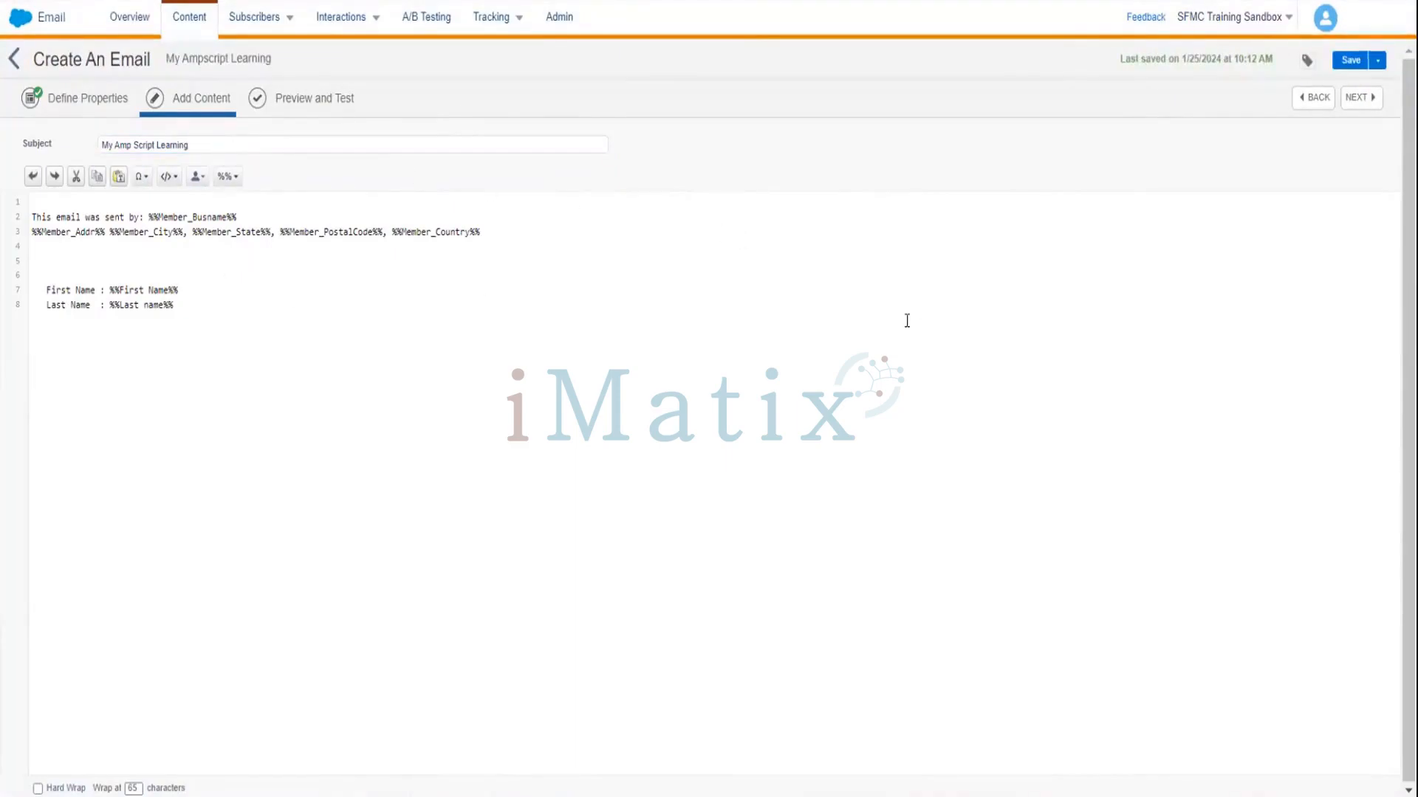
click(1375, 62)
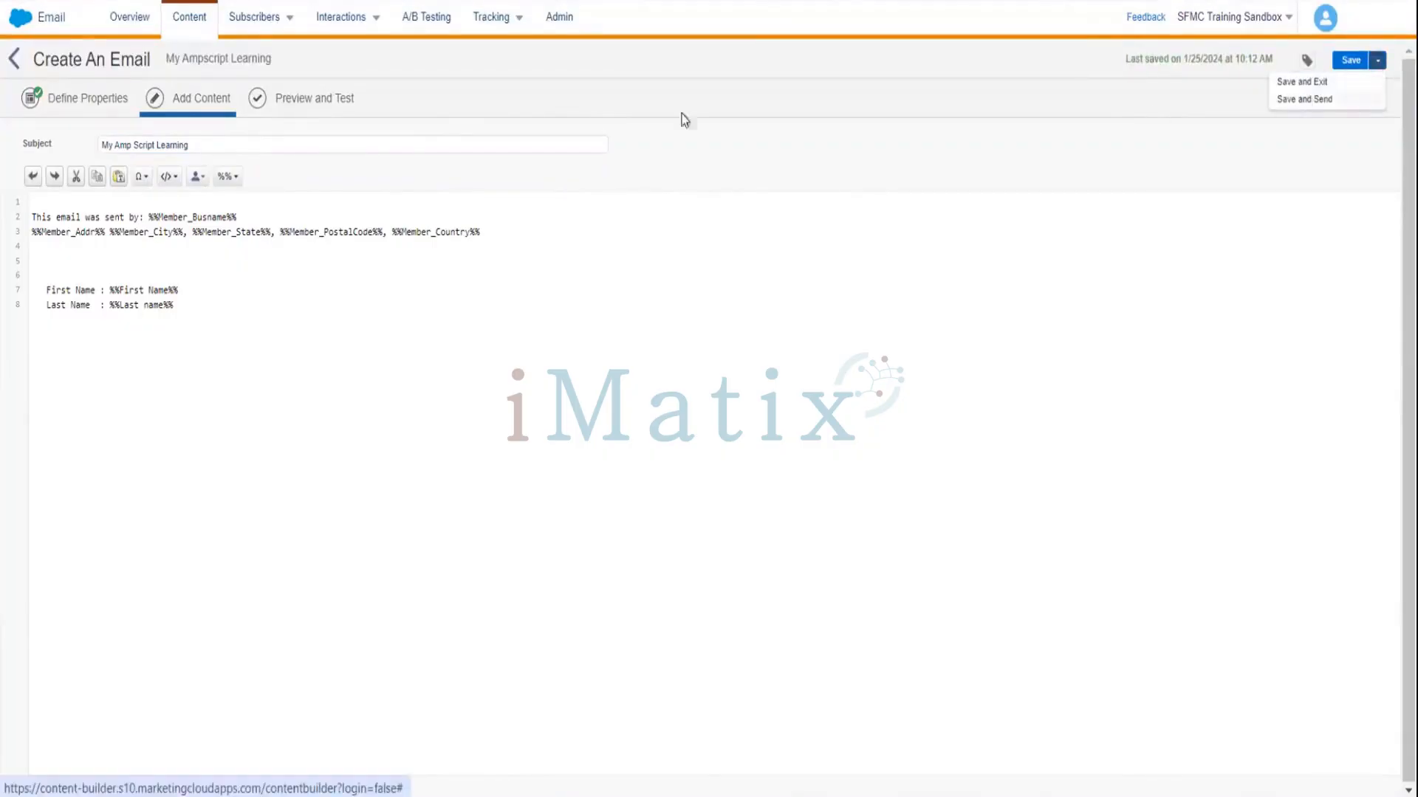
click(322, 103)
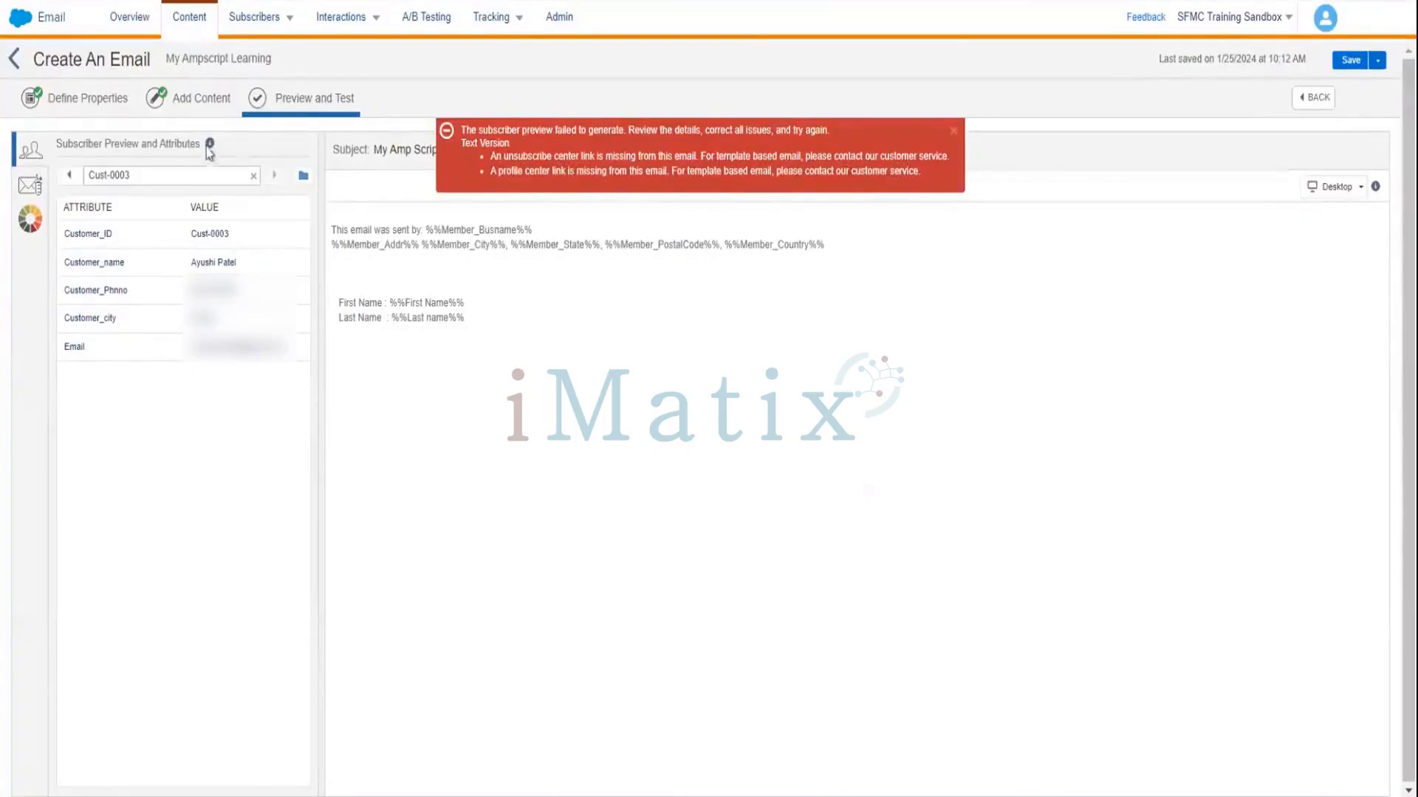
Delete the last name and first name personalization strings from the body, keeping their labels, and preview the saved email
click(191, 105)
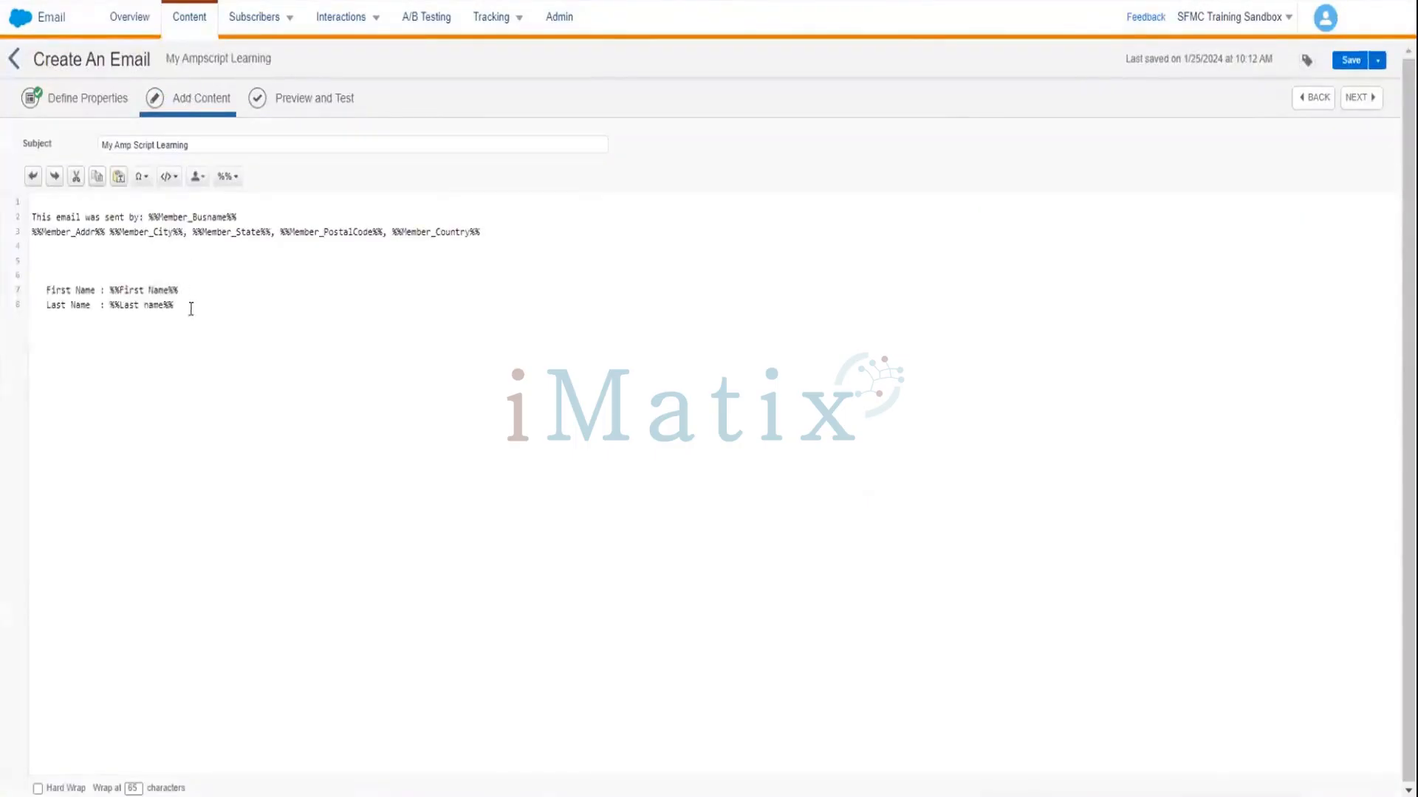
drag(174, 305, 110, 297)
key(BackSpace)
click(106, 290)
click(210, 288)
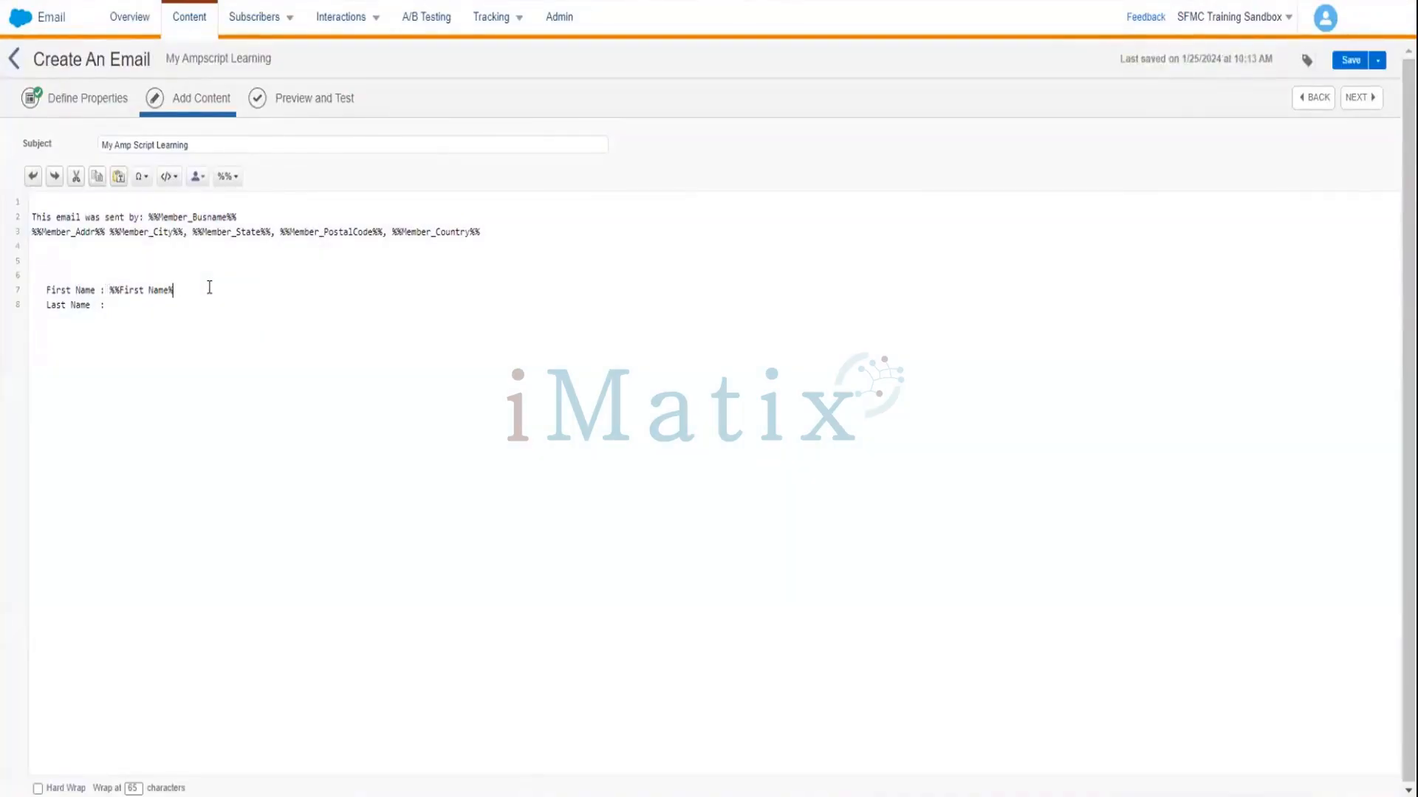
key(BackSpace)
key(BackSpace)
key(BackSpace)
key(BackSpace)
key(BackSpace)
key(BackSpace)
key(BackSpace)
key(BackSpace)
key(BackSpace)
key(BackSpace)
key(BackSpace)
key(BackSpace)
key(BackSpace)
click(1338, 59)
click(322, 106)
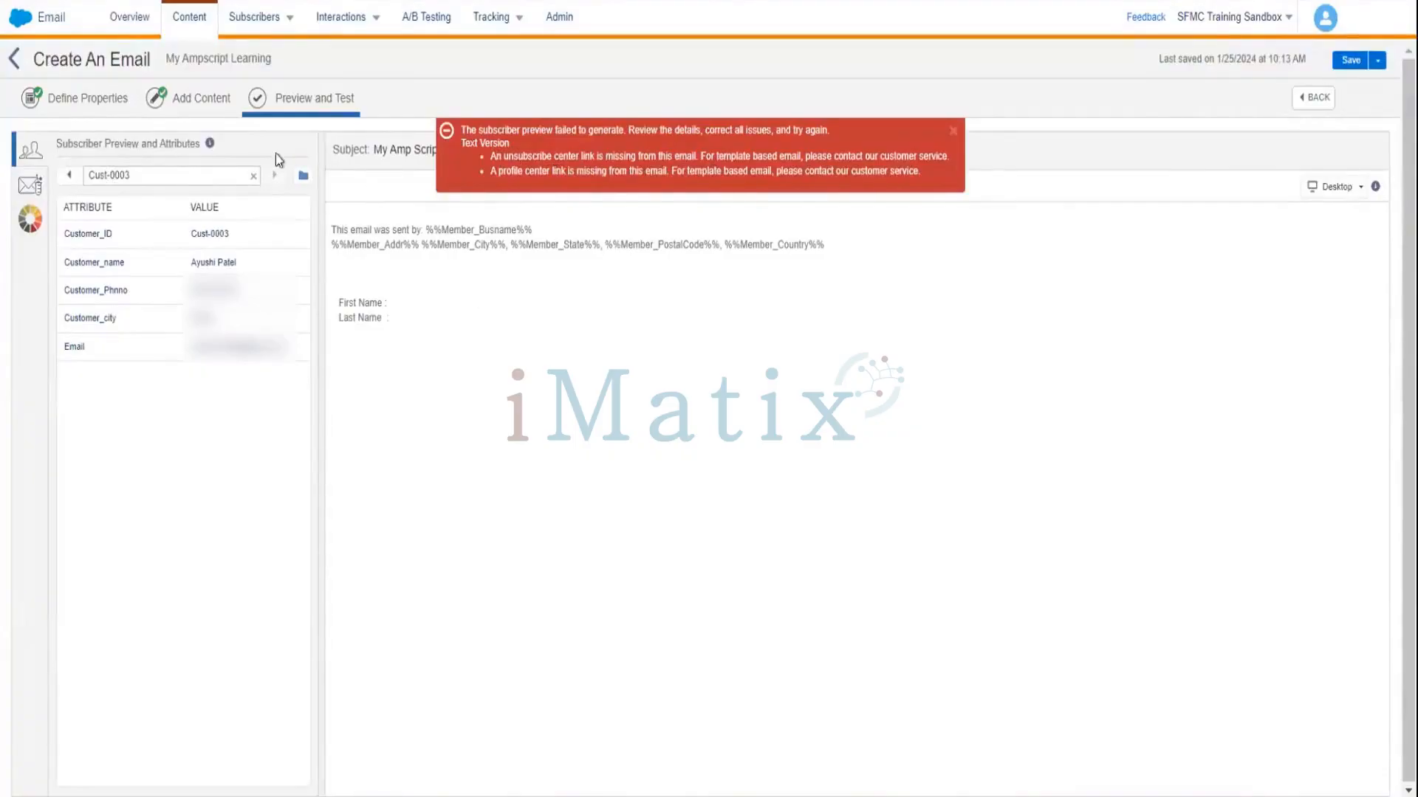
Insert the Unsubscribe Center system snippet at the top of the email body
click(201, 100)
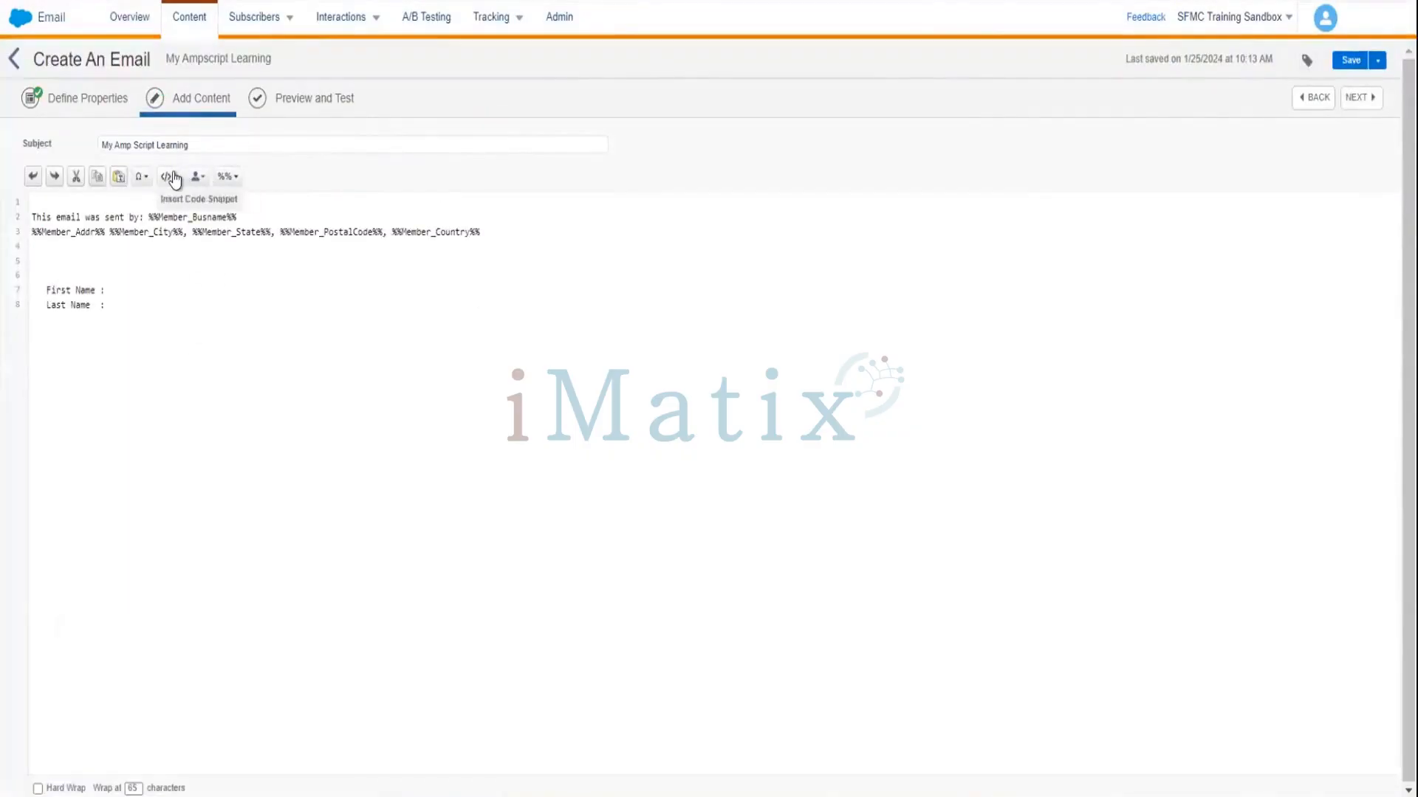
click(171, 177)
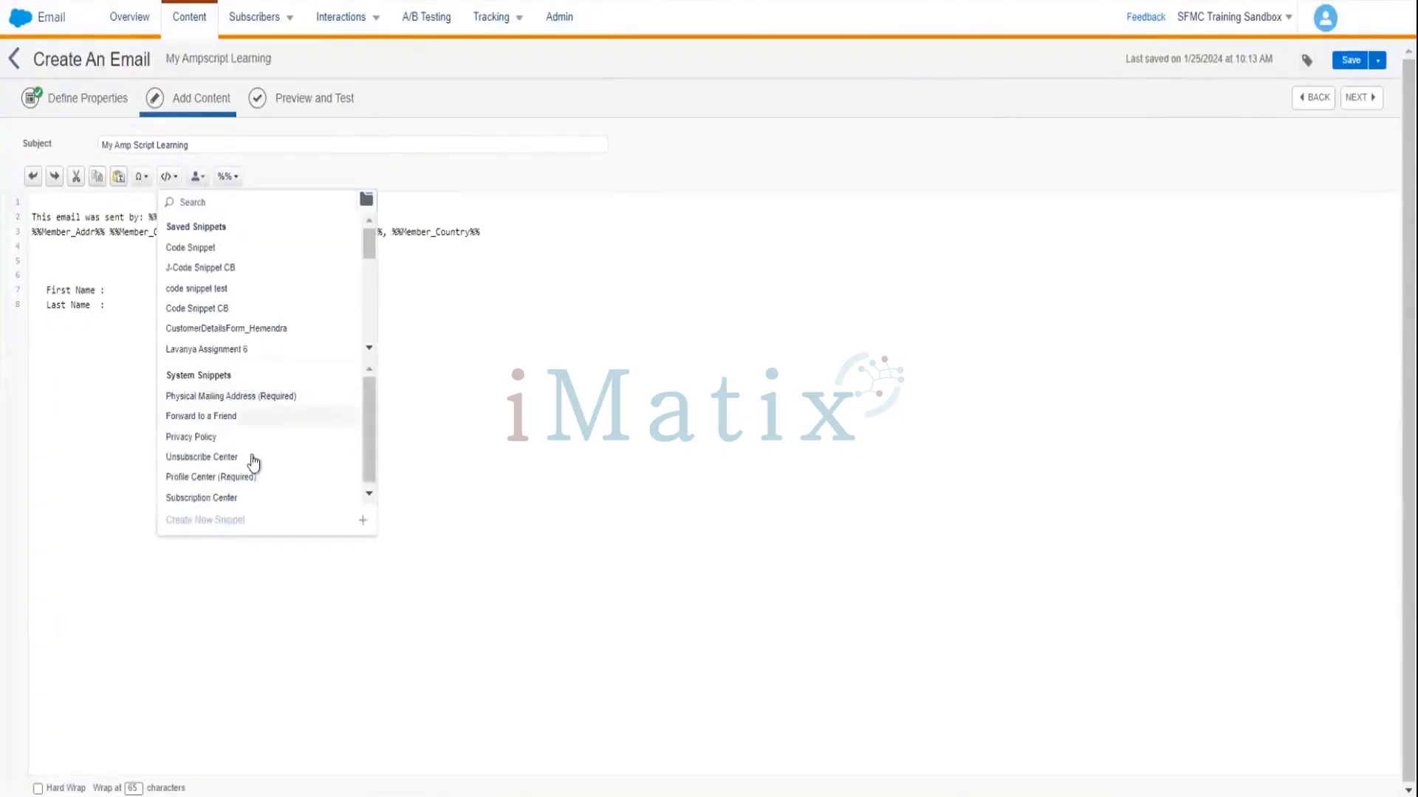
click(201, 457)
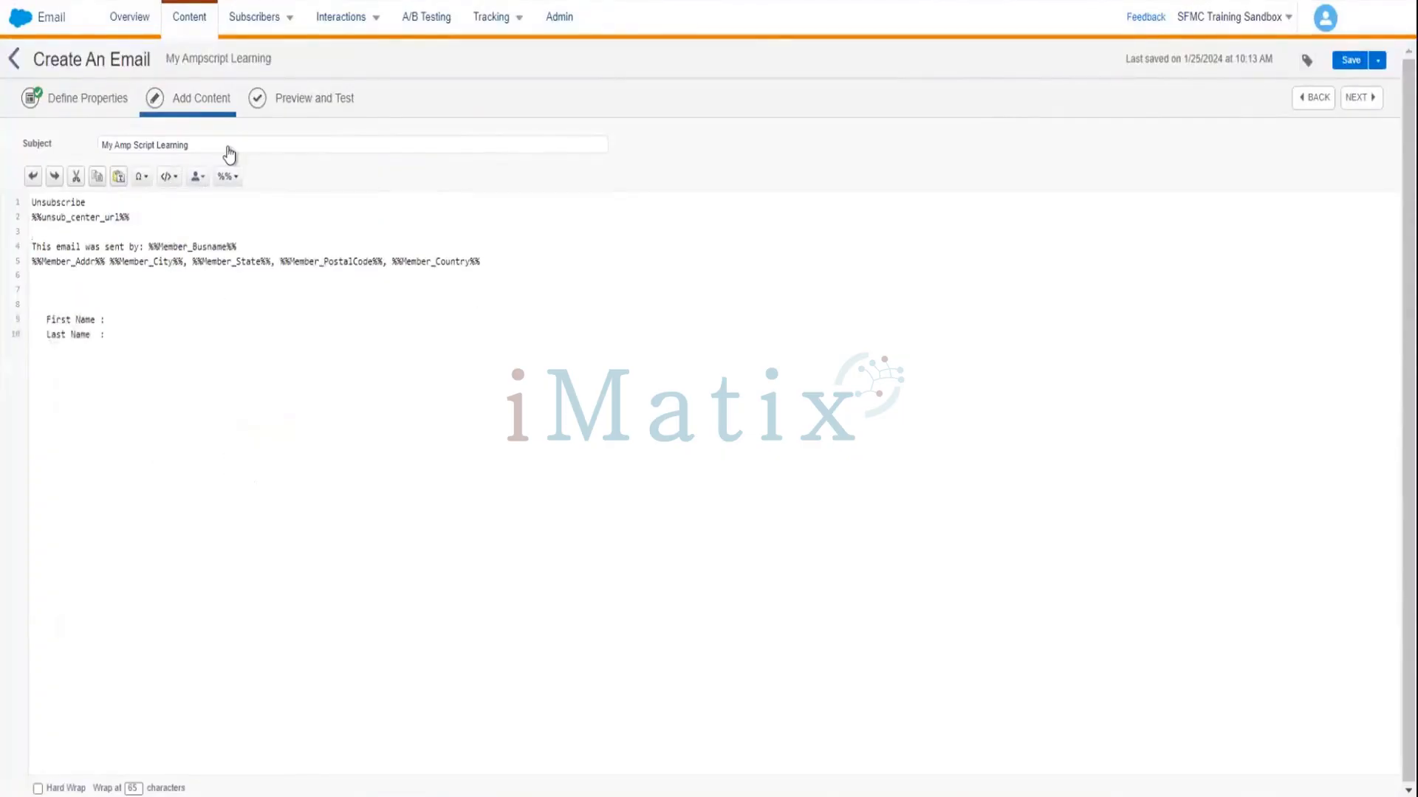
Insert the Physical Mailing Address (Required) snippet directly below the unsubscribe link and delete the older duplicate address block
click(178, 182)
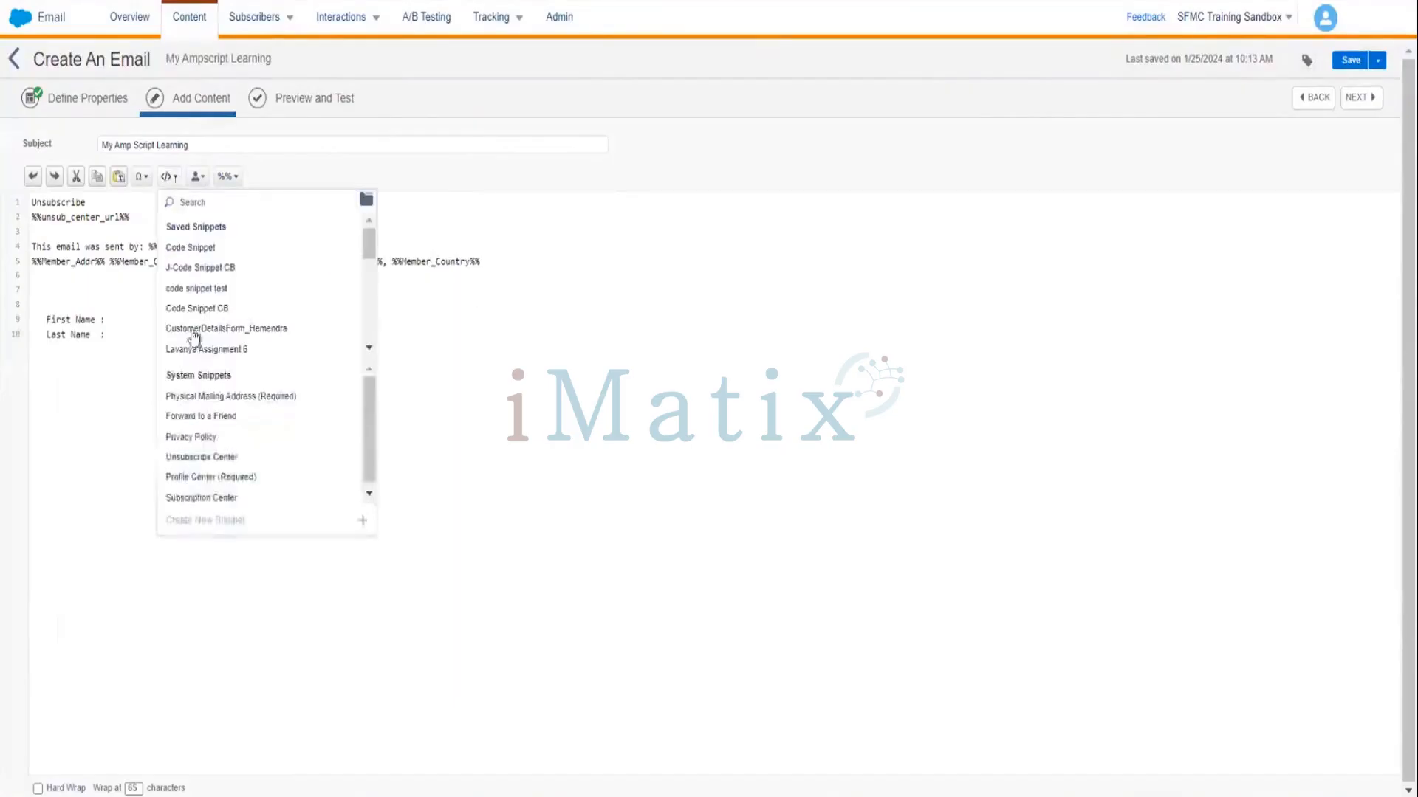
click(204, 399)
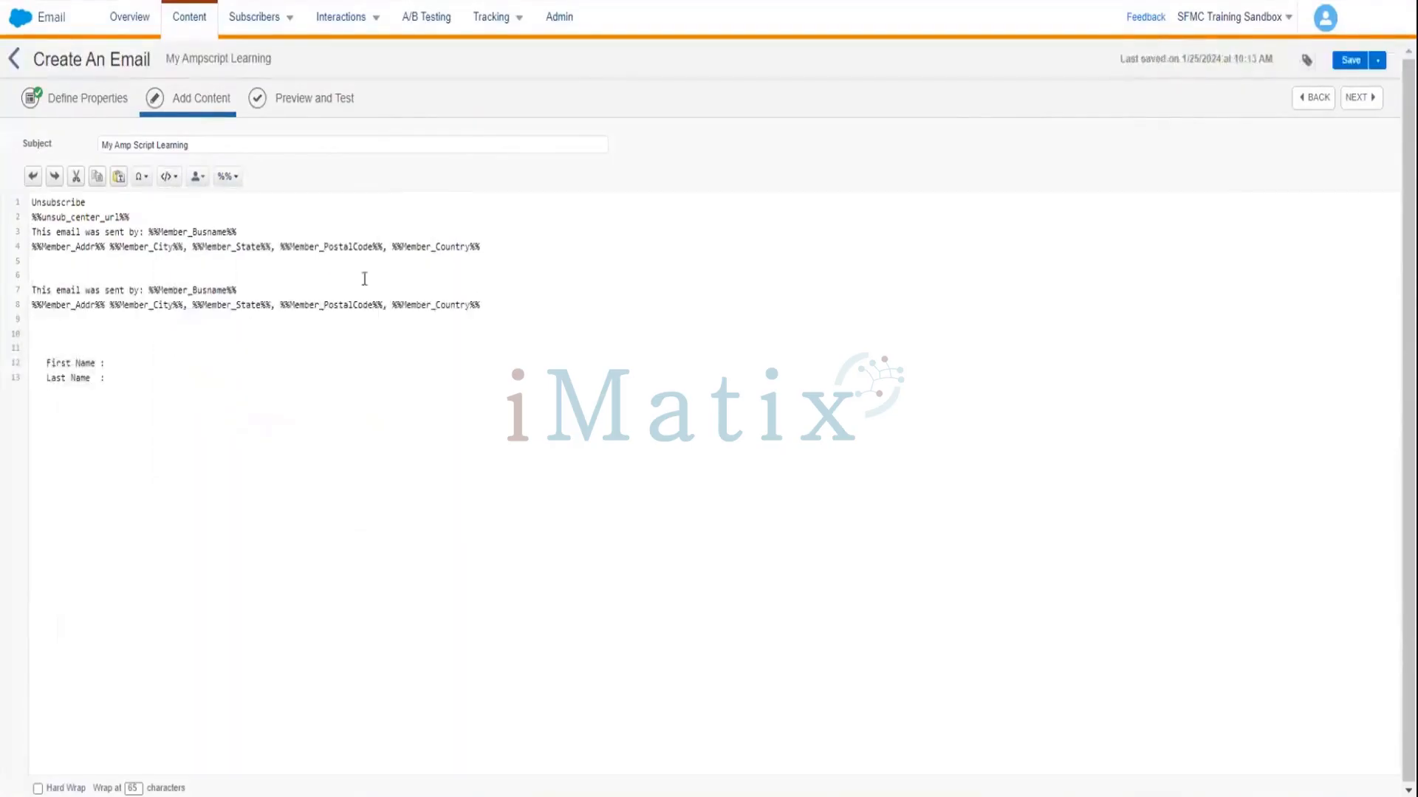
drag(519, 315, 21, 278)
key(Delete)
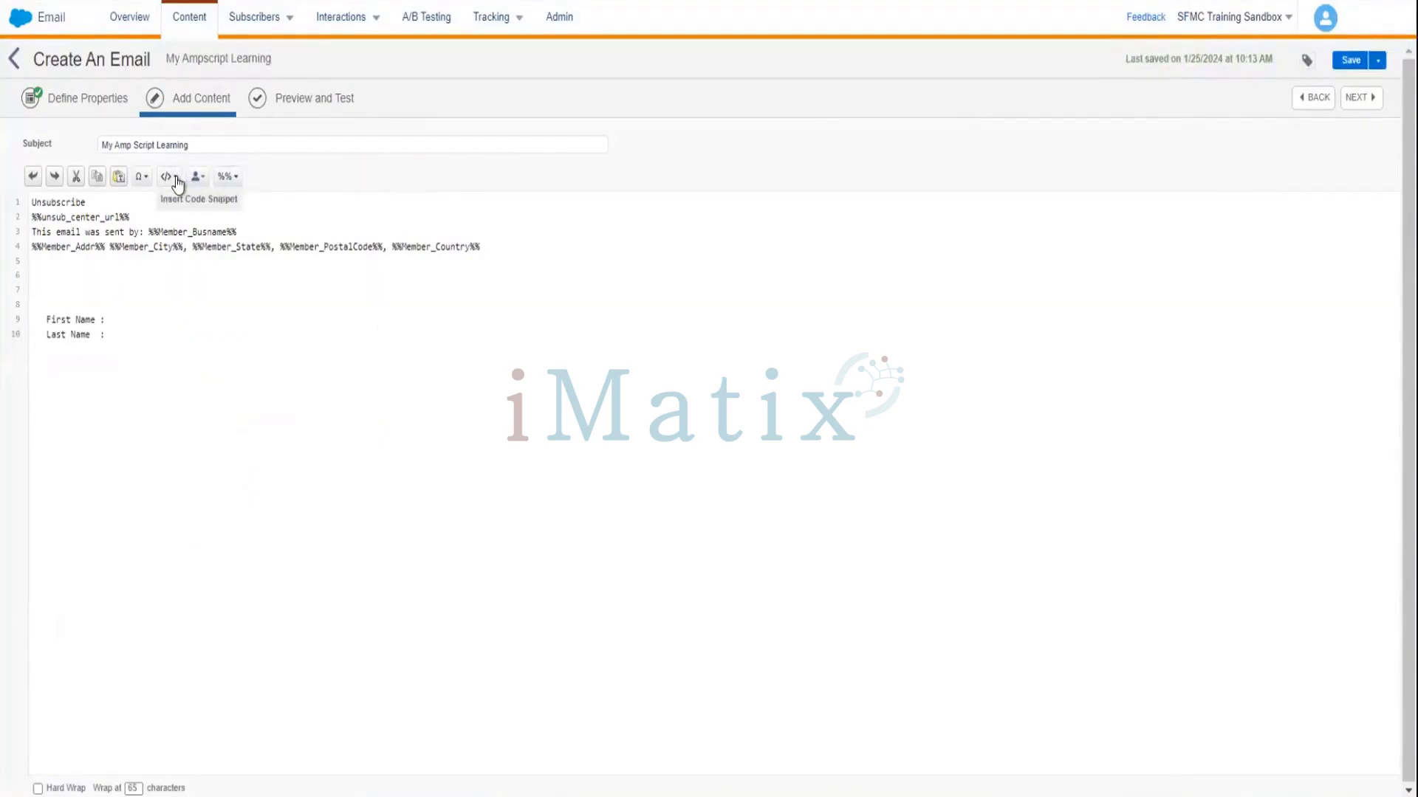
Insert the Profile Center (Required) system snippet below the mailing address and check the email in the preview
click(177, 183)
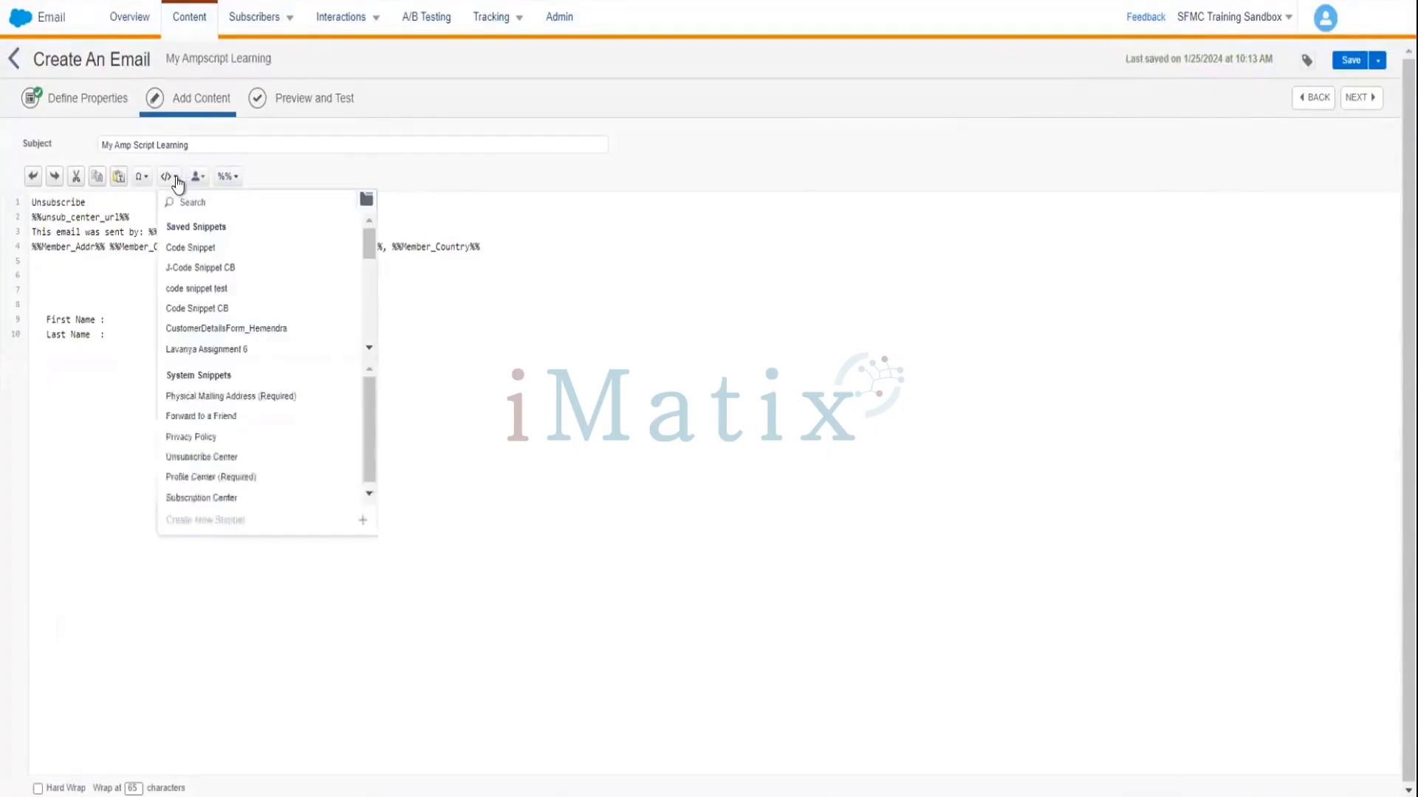
click(207, 477)
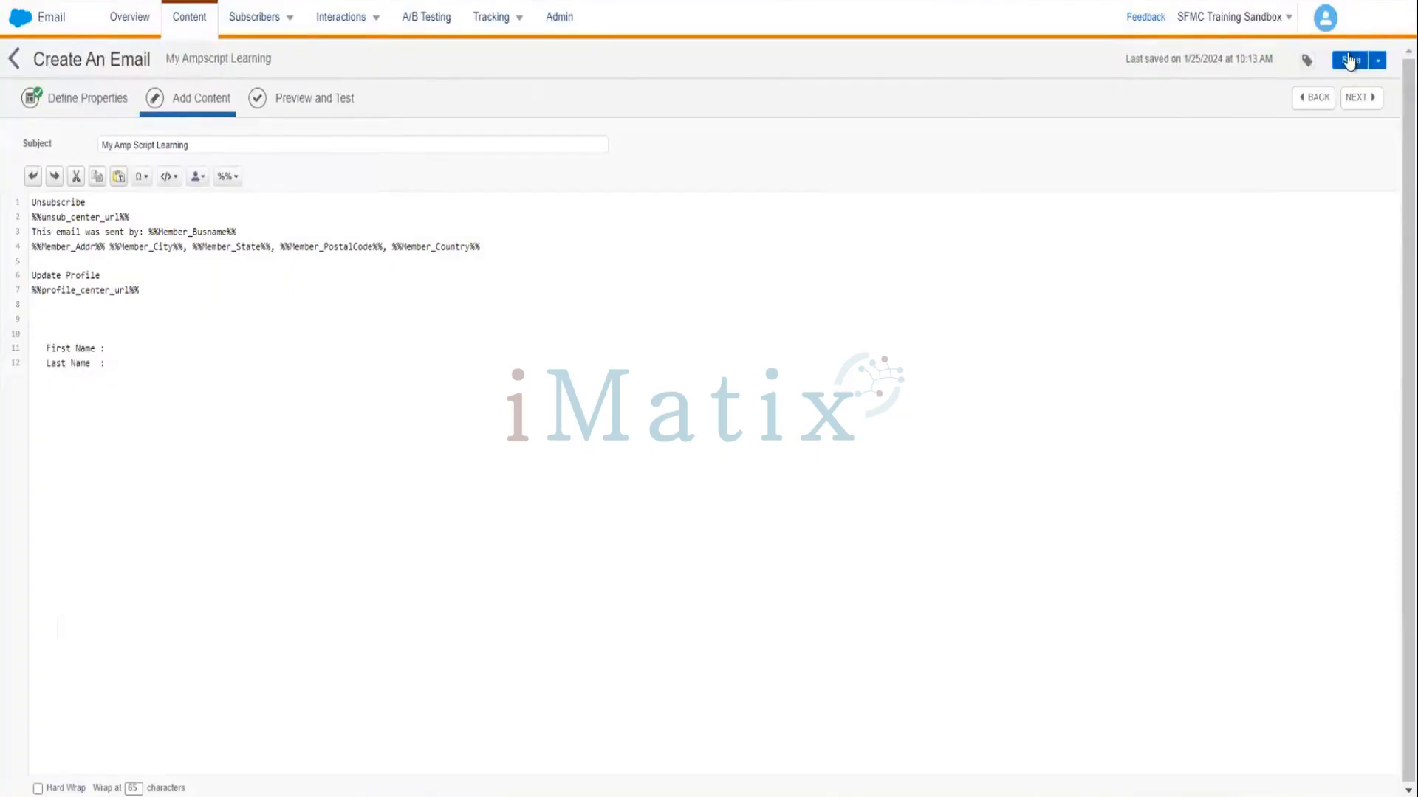
click(295, 108)
click(297, 103)
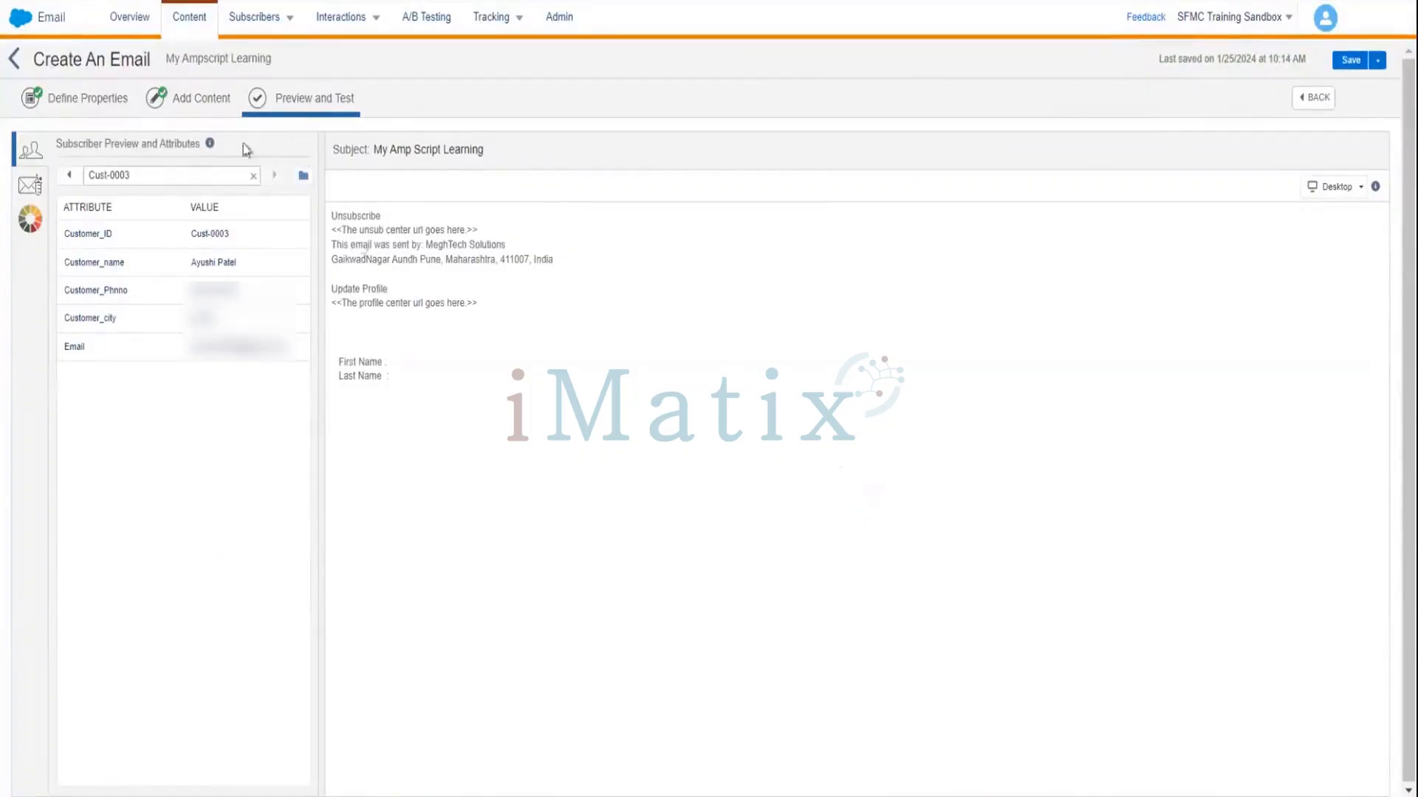
click(206, 111)
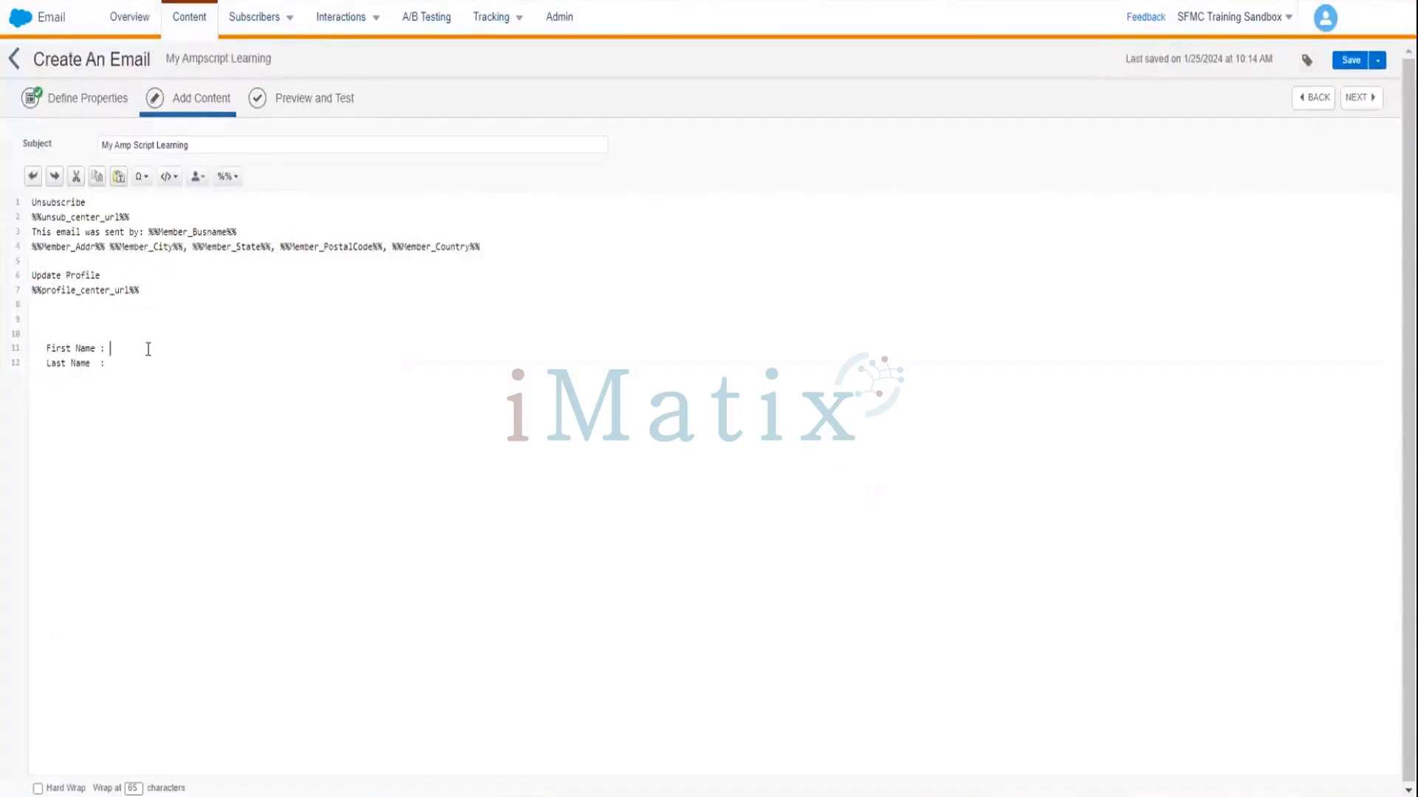
click(199, 177)
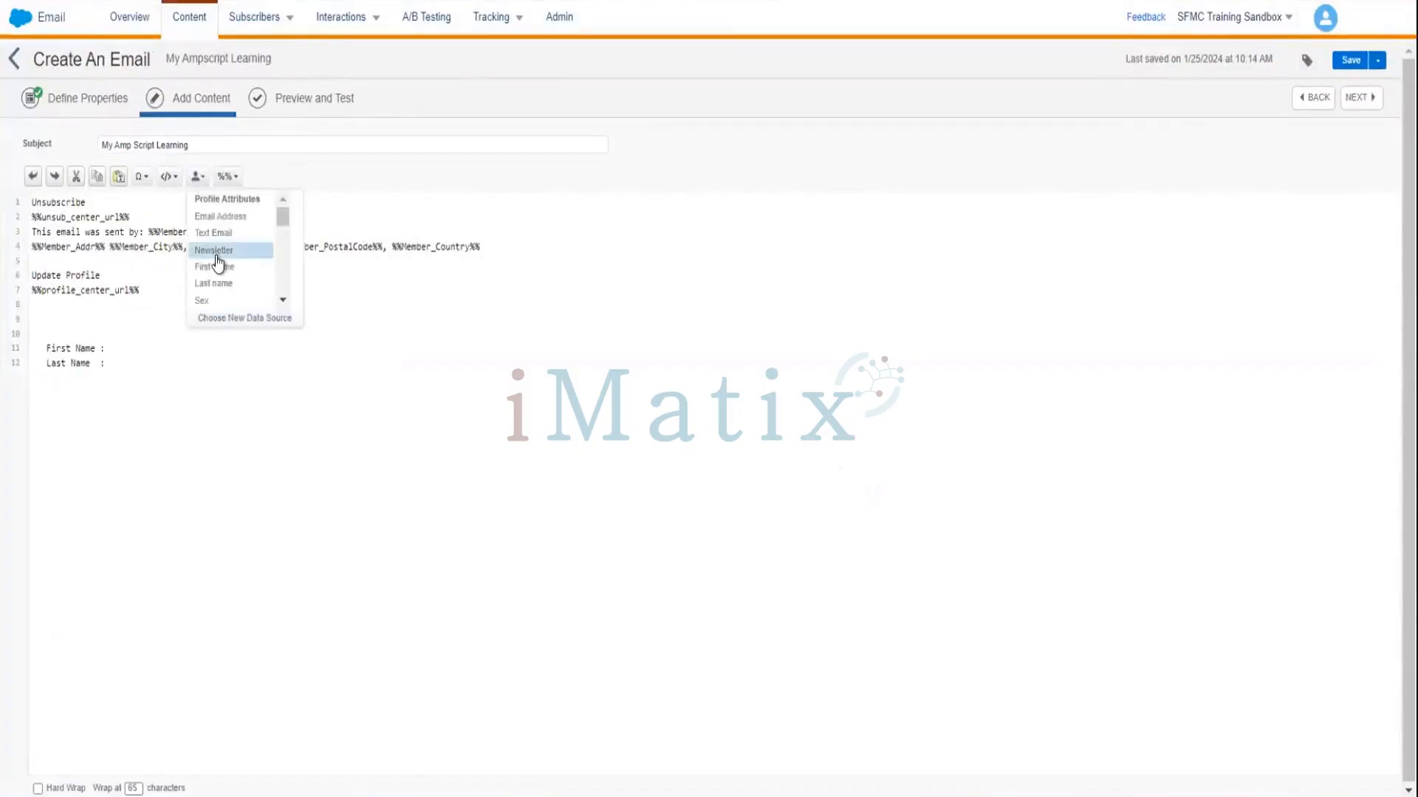
click(219, 248)
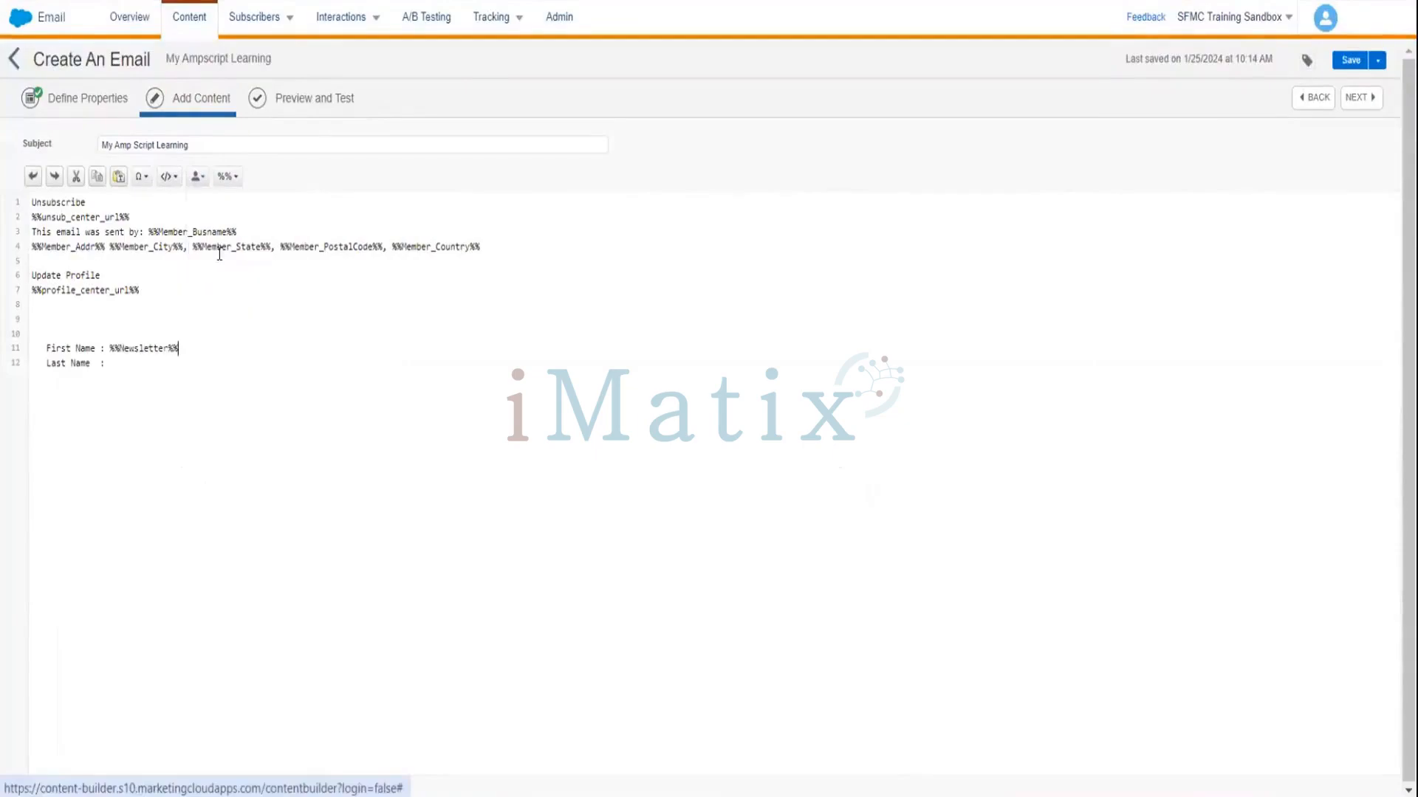
click(127, 362)
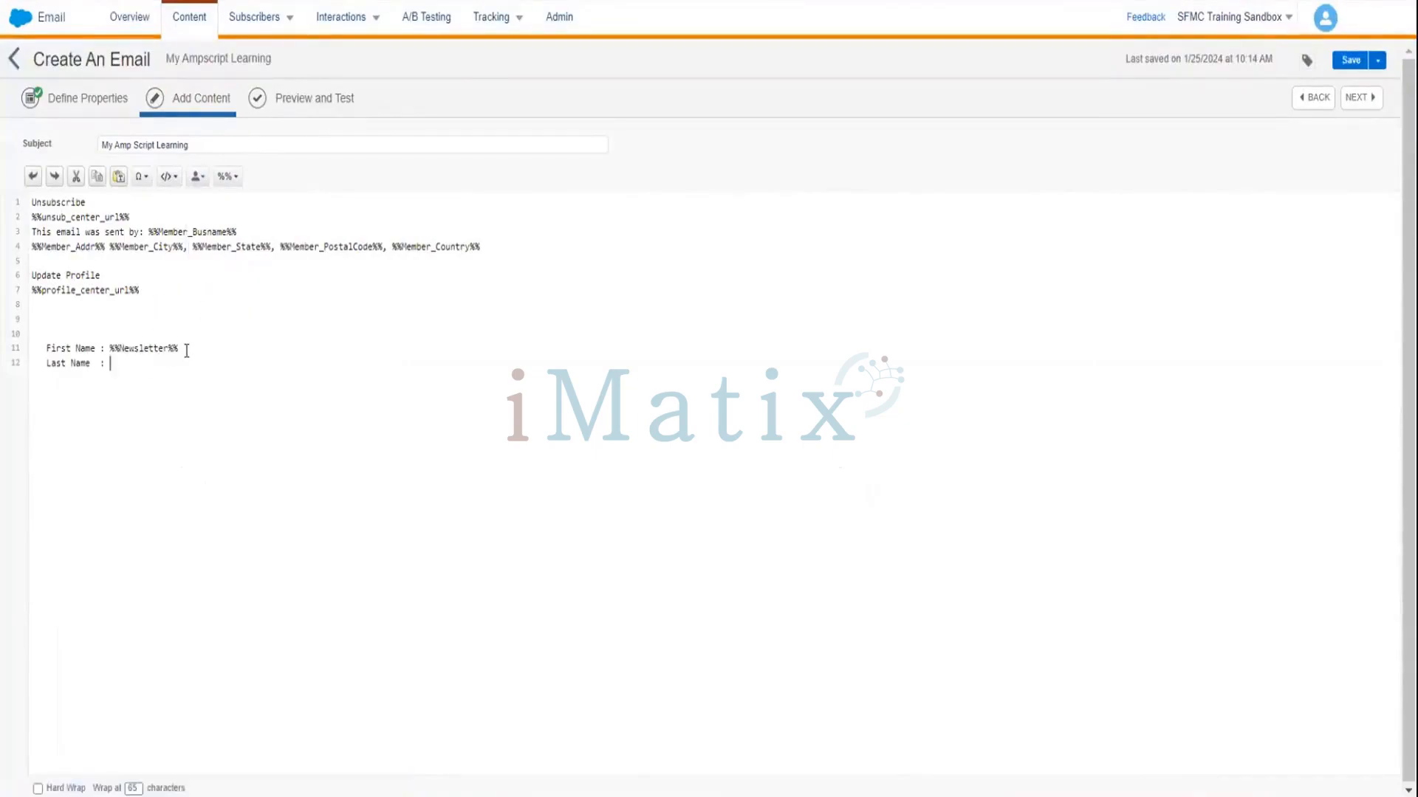
drag(178, 348, 110, 349)
key(Delete)
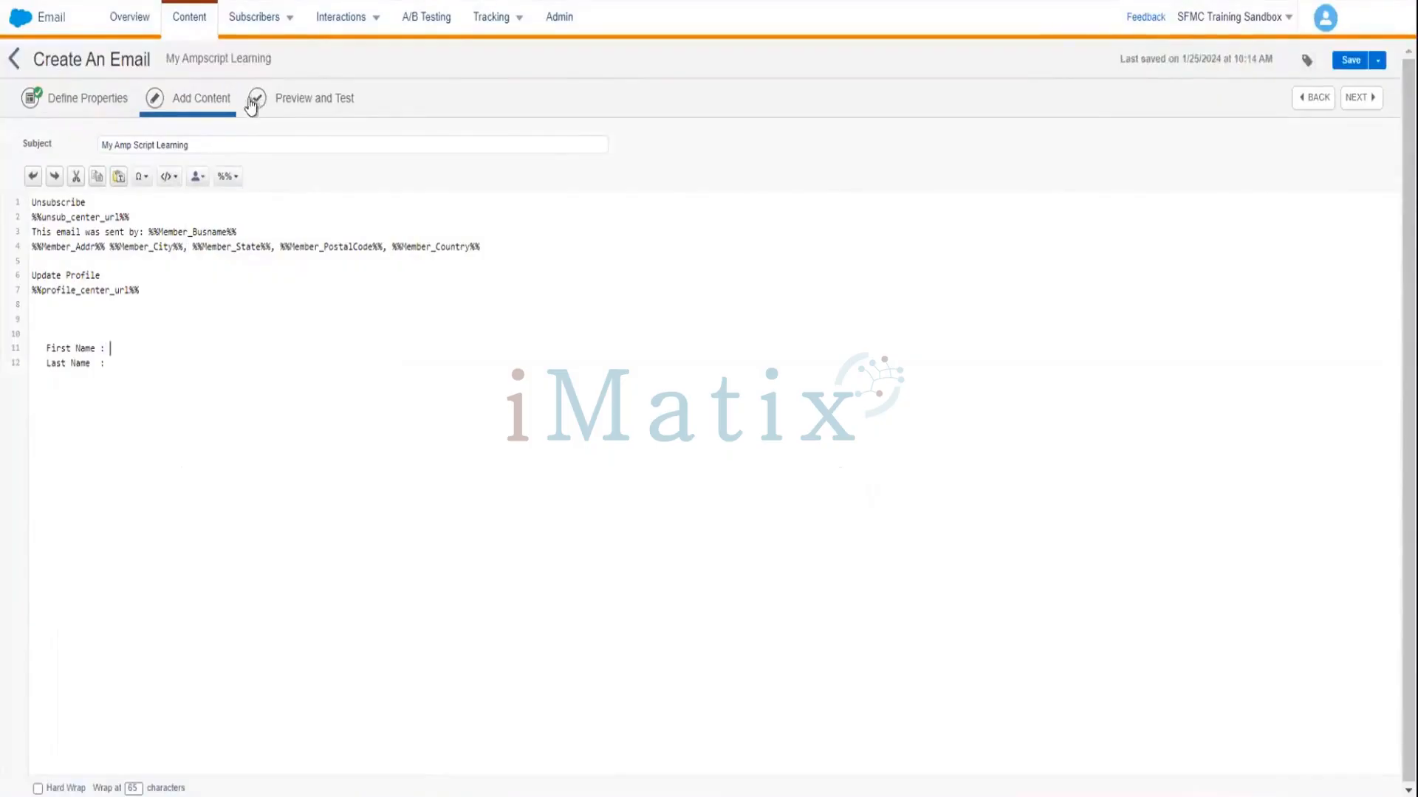
Insert the First Name and Last name profile attributes after their matching labels
click(201, 180)
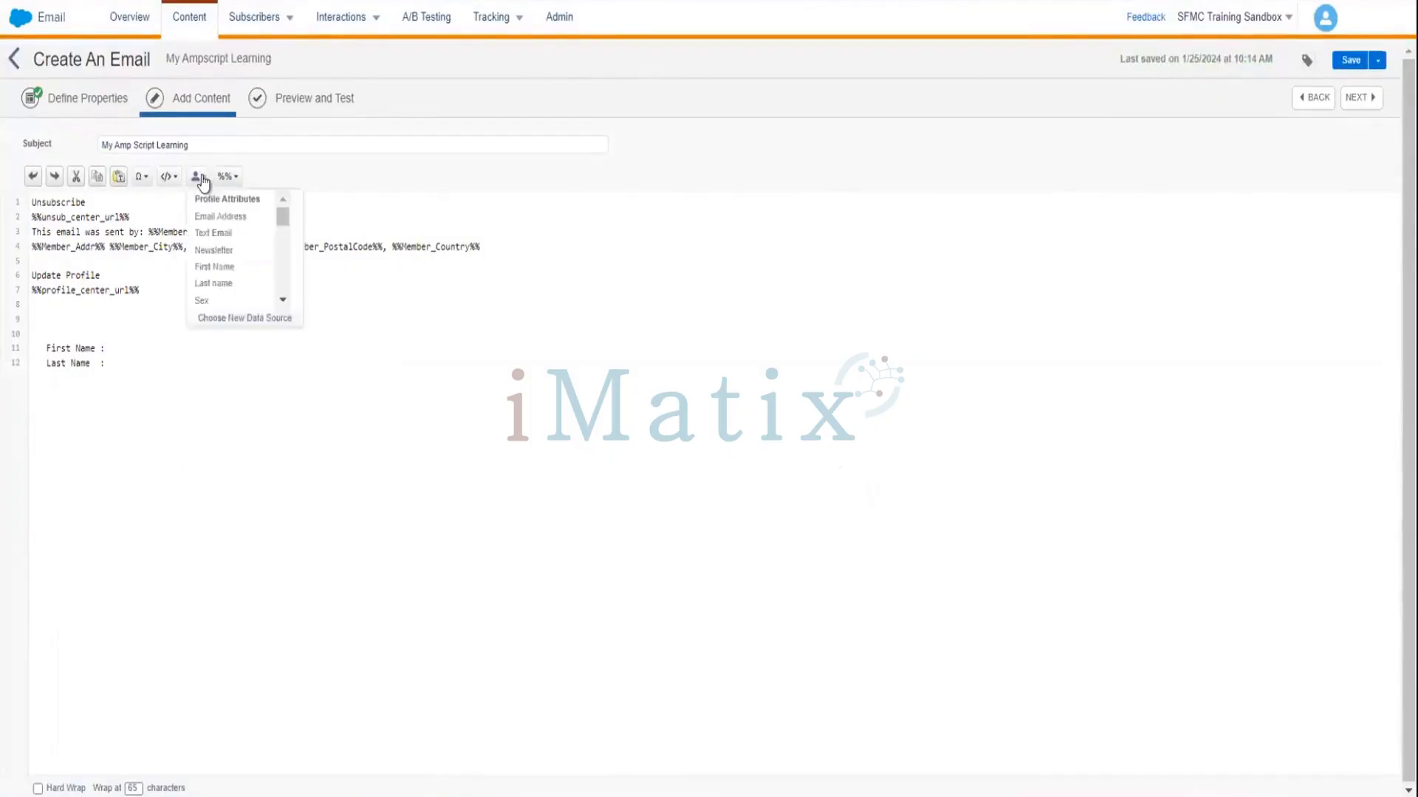
click(220, 268)
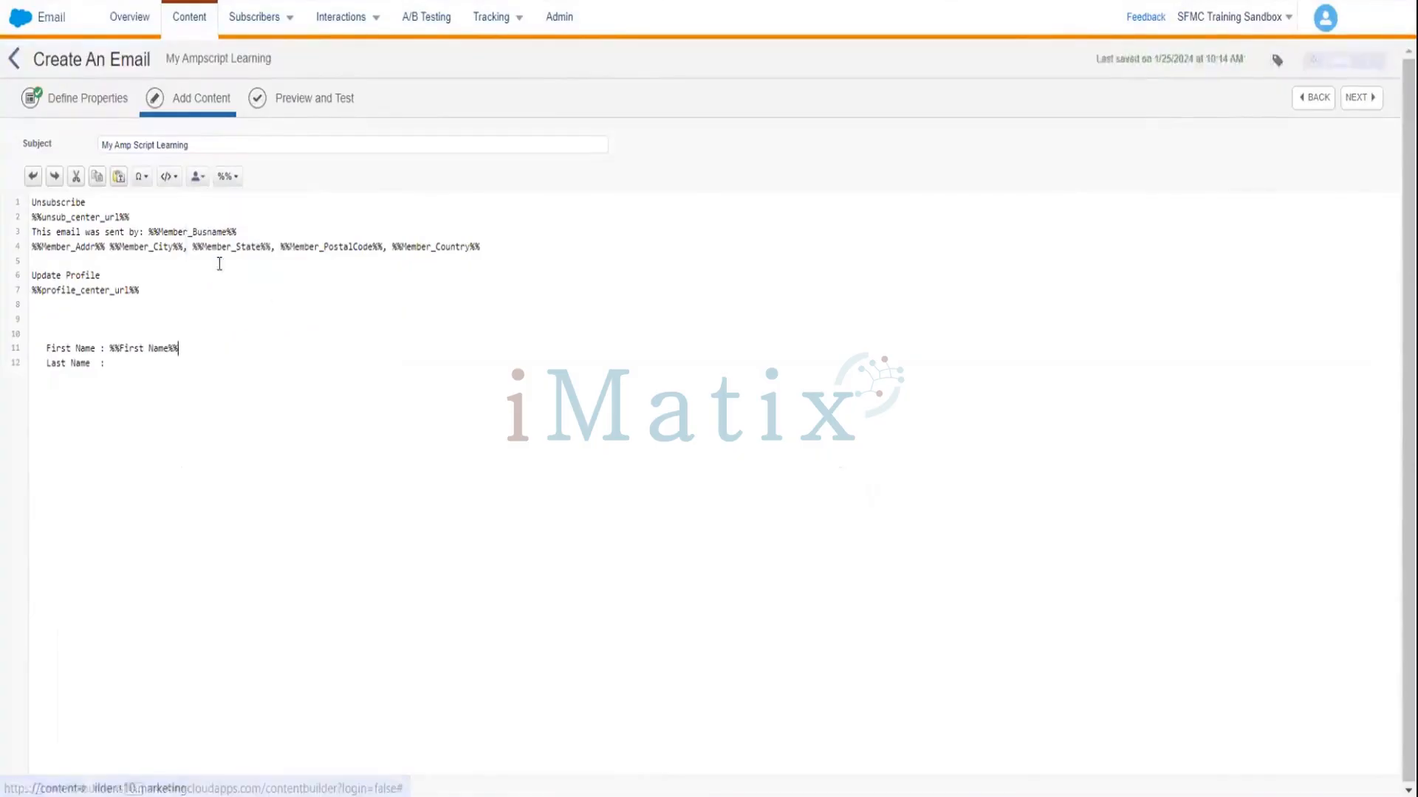
click(139, 370)
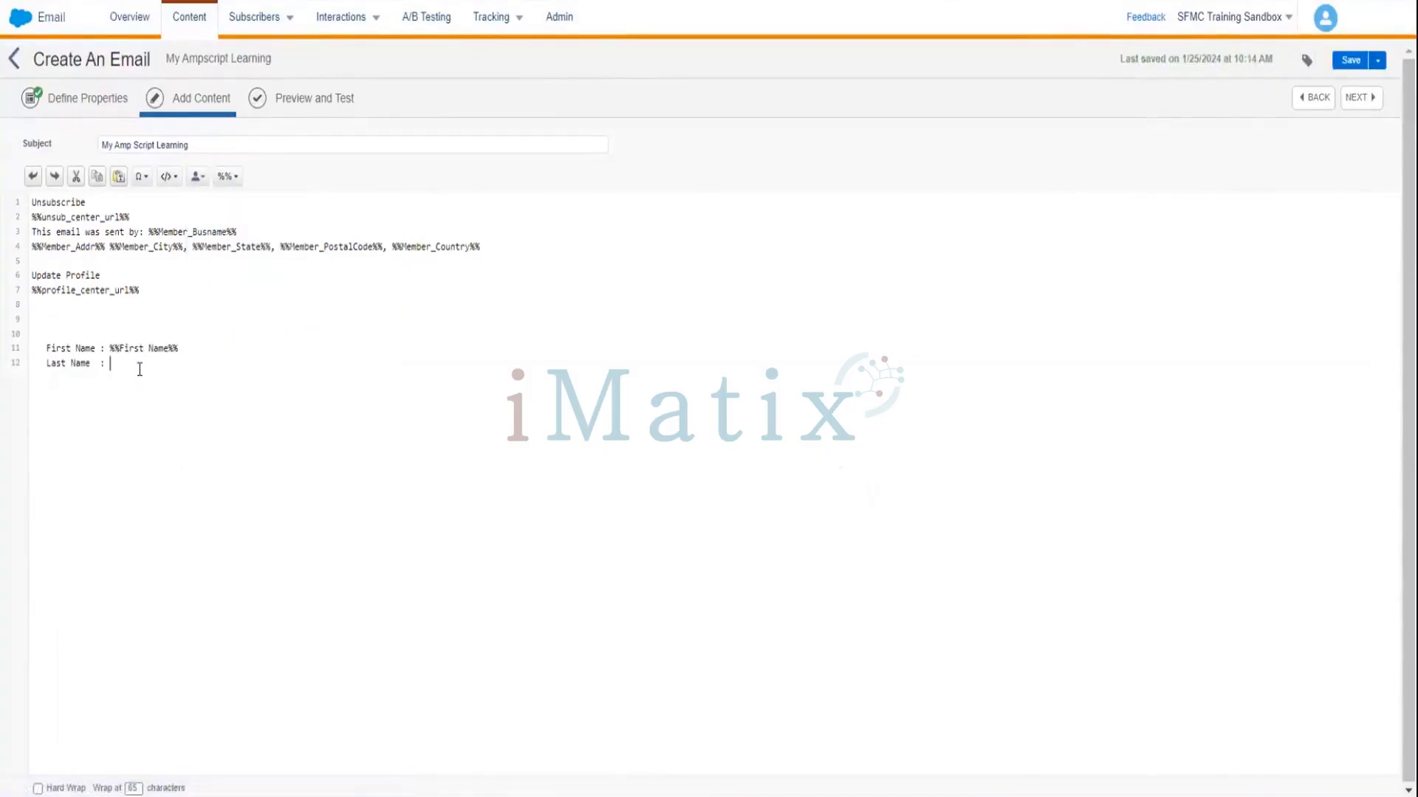
click(199, 177)
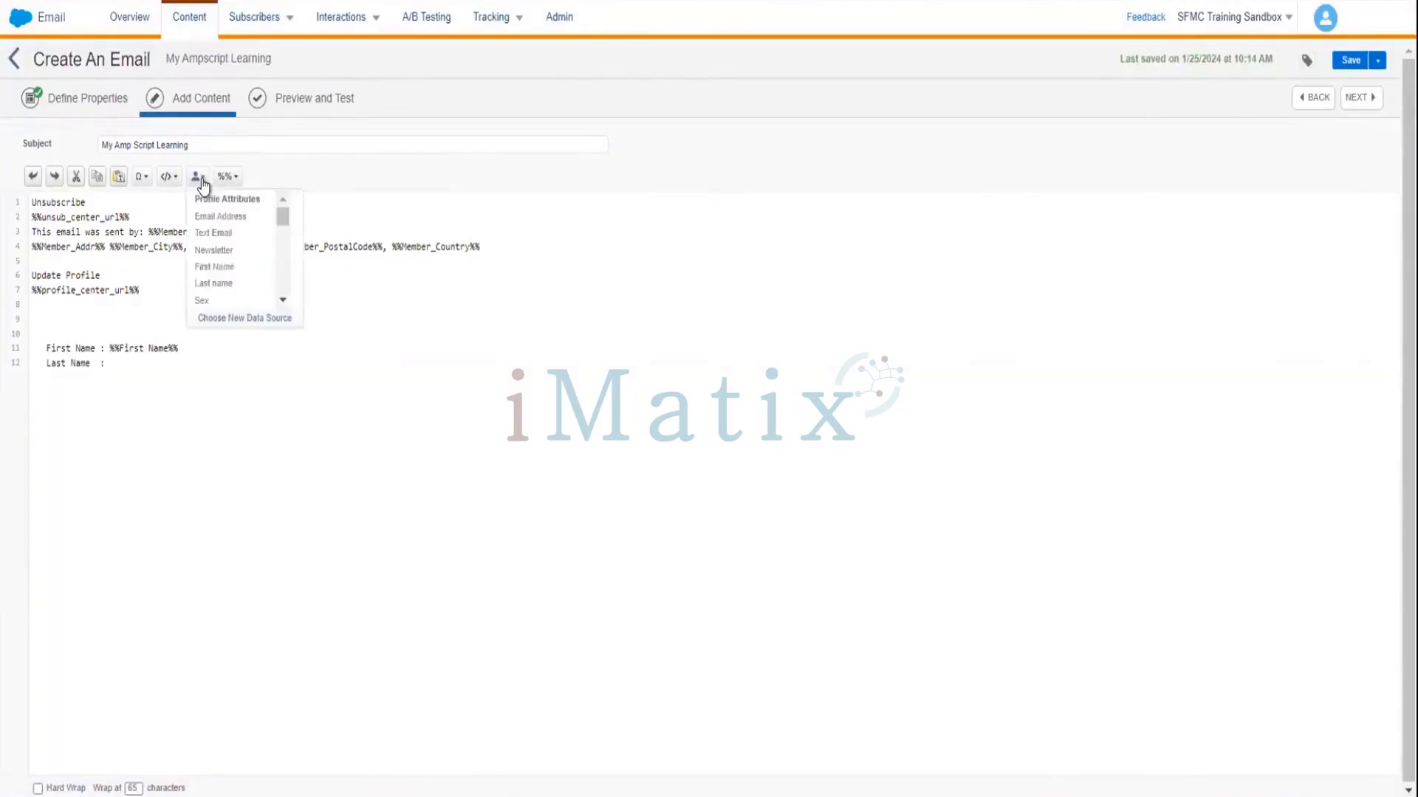
click(220, 284)
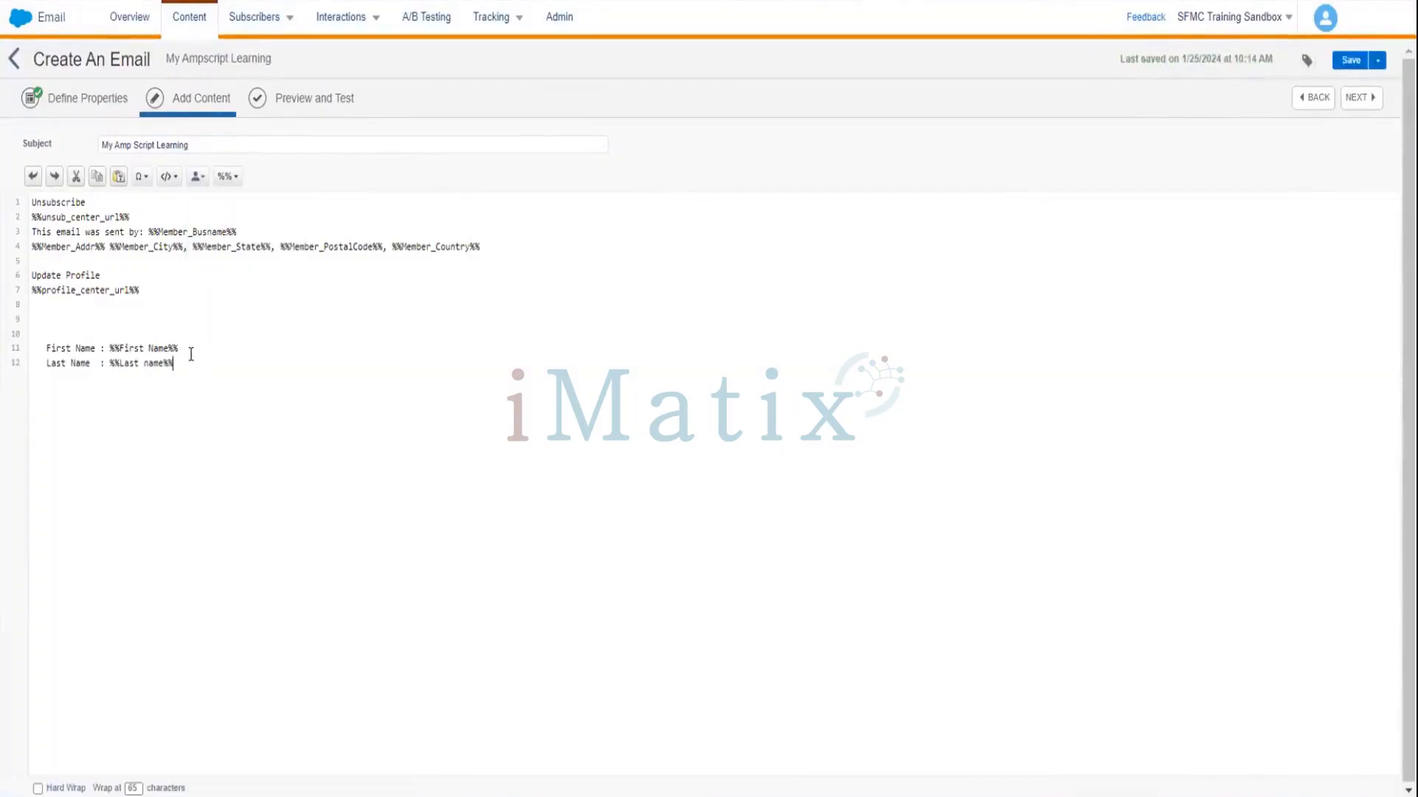
Separate the name lines with a blank line and add a spaced "Gender :" line containing the Sex profile attribute
key(Return)
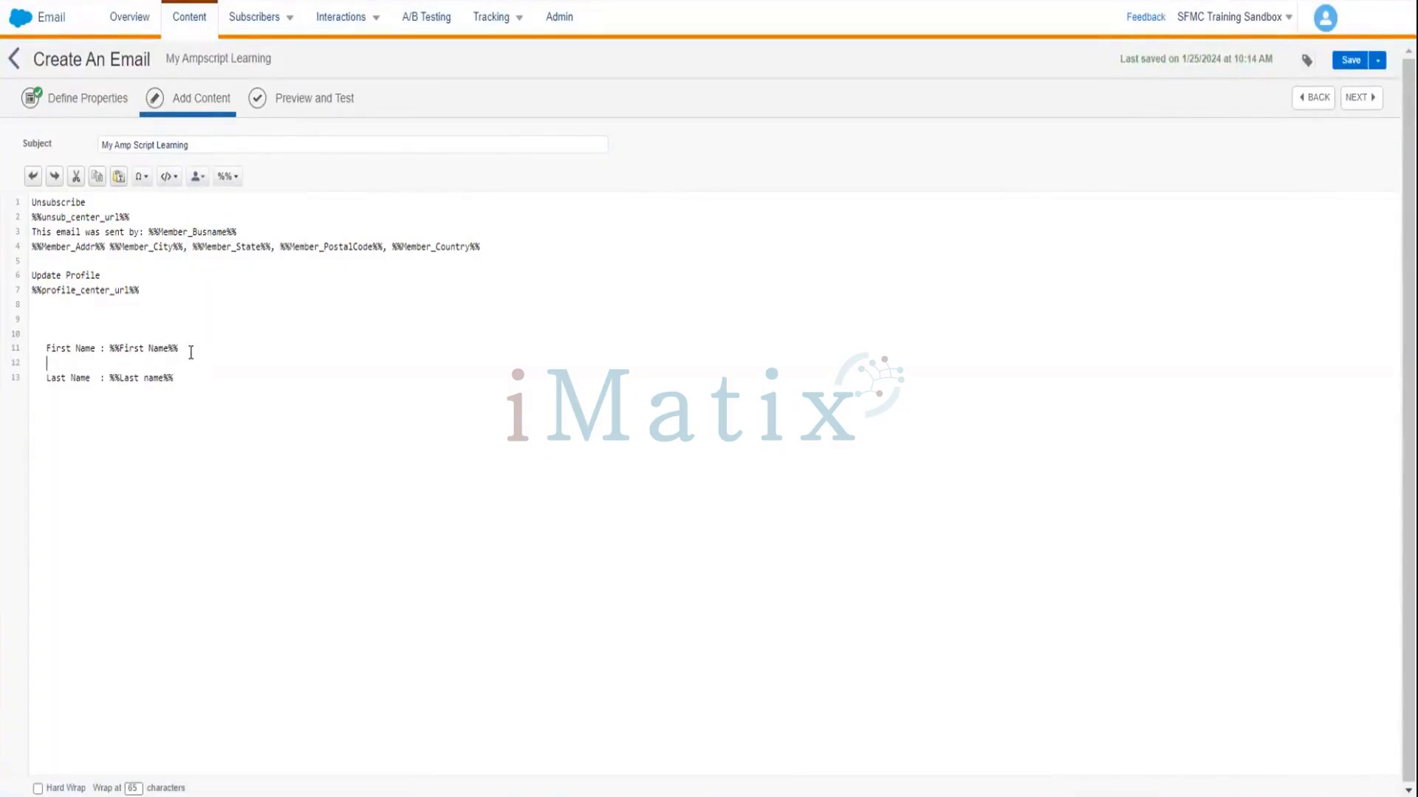
key(Return)
key(Return)
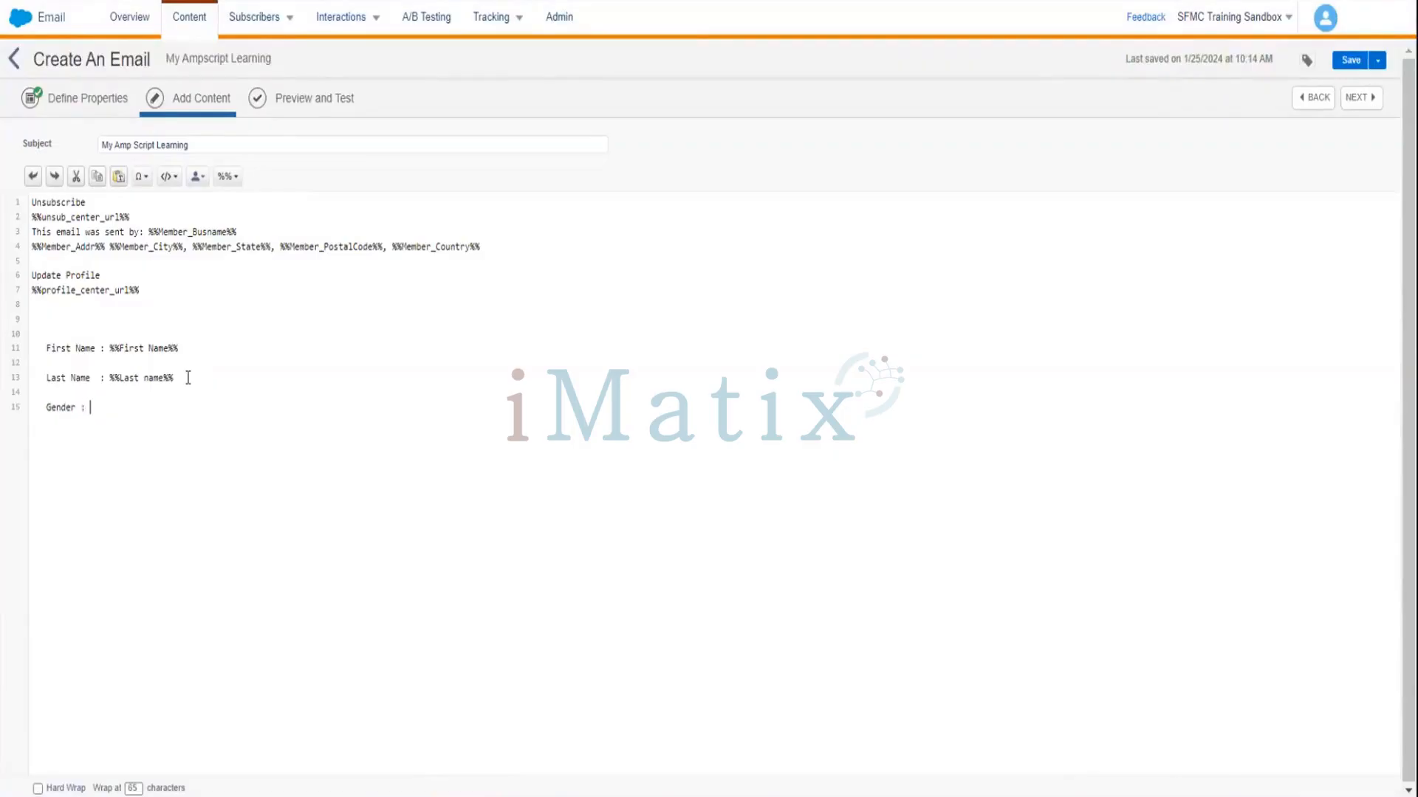
click(200, 179)
click(205, 299)
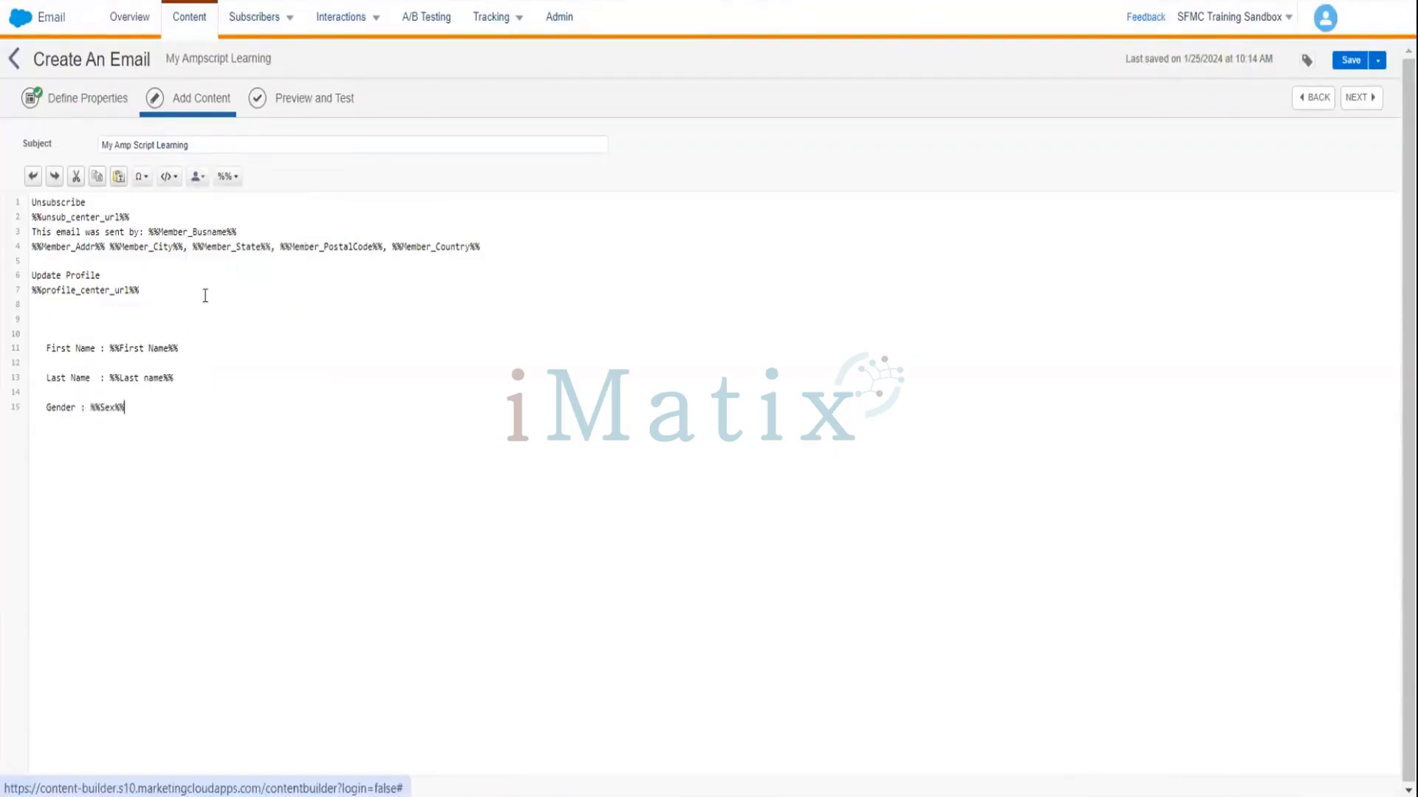
Save the email with its gender line and preview it for the selected subscriber
click(1347, 60)
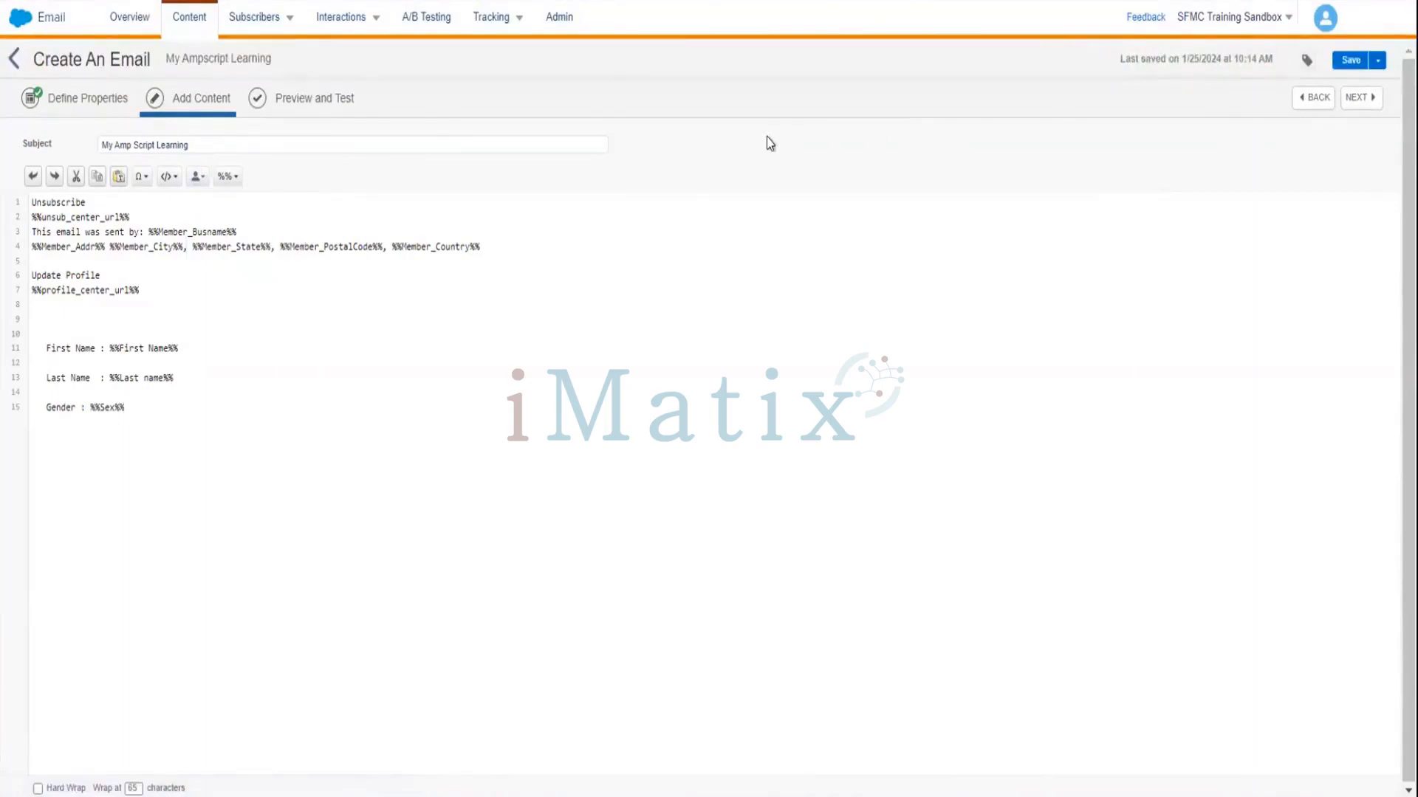
click(283, 100)
click(297, 100)
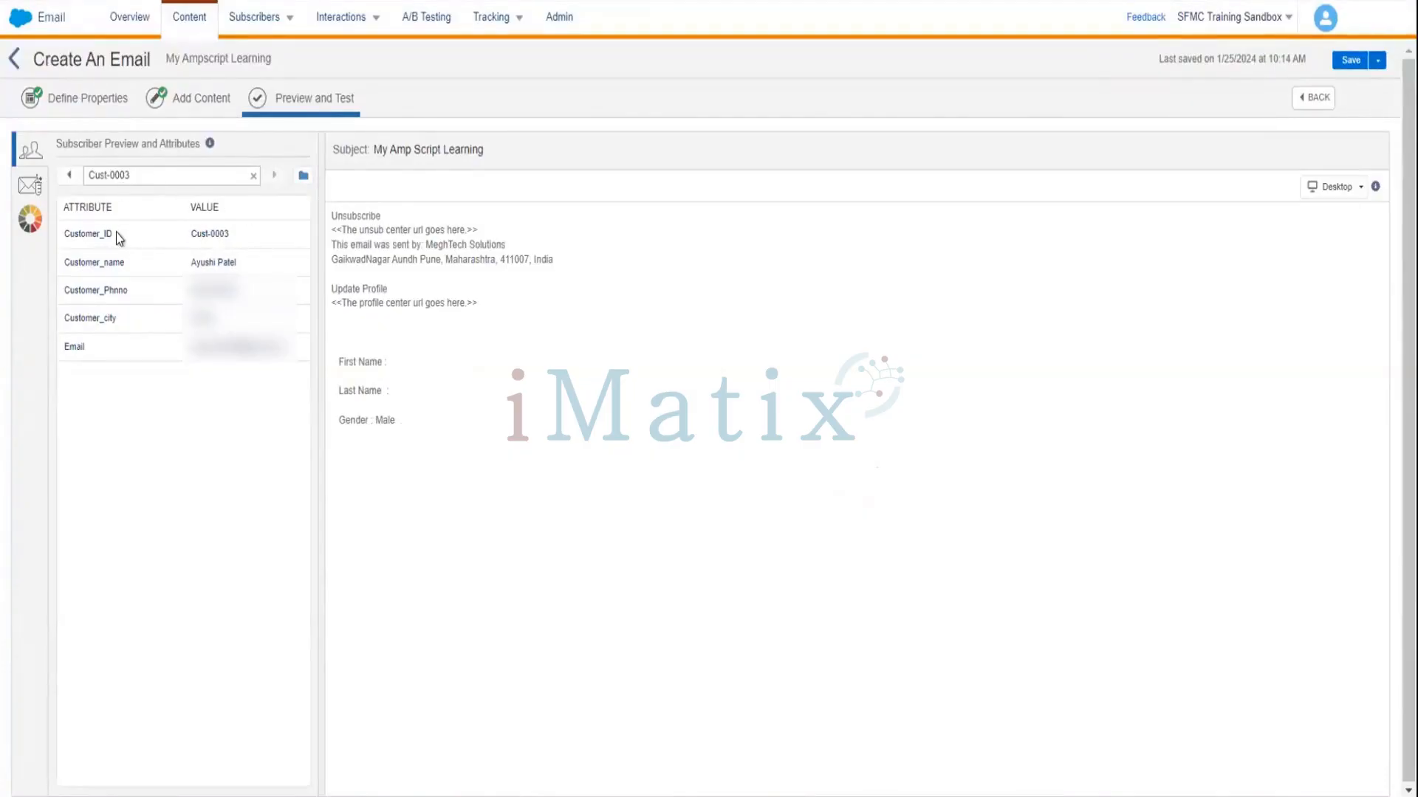
Copy the Customer_ID attribute name from the preview and use it to replace First Name inside the first personalization string
drag(117, 234, 53, 238)
key(ctrl+c)
click(202, 100)
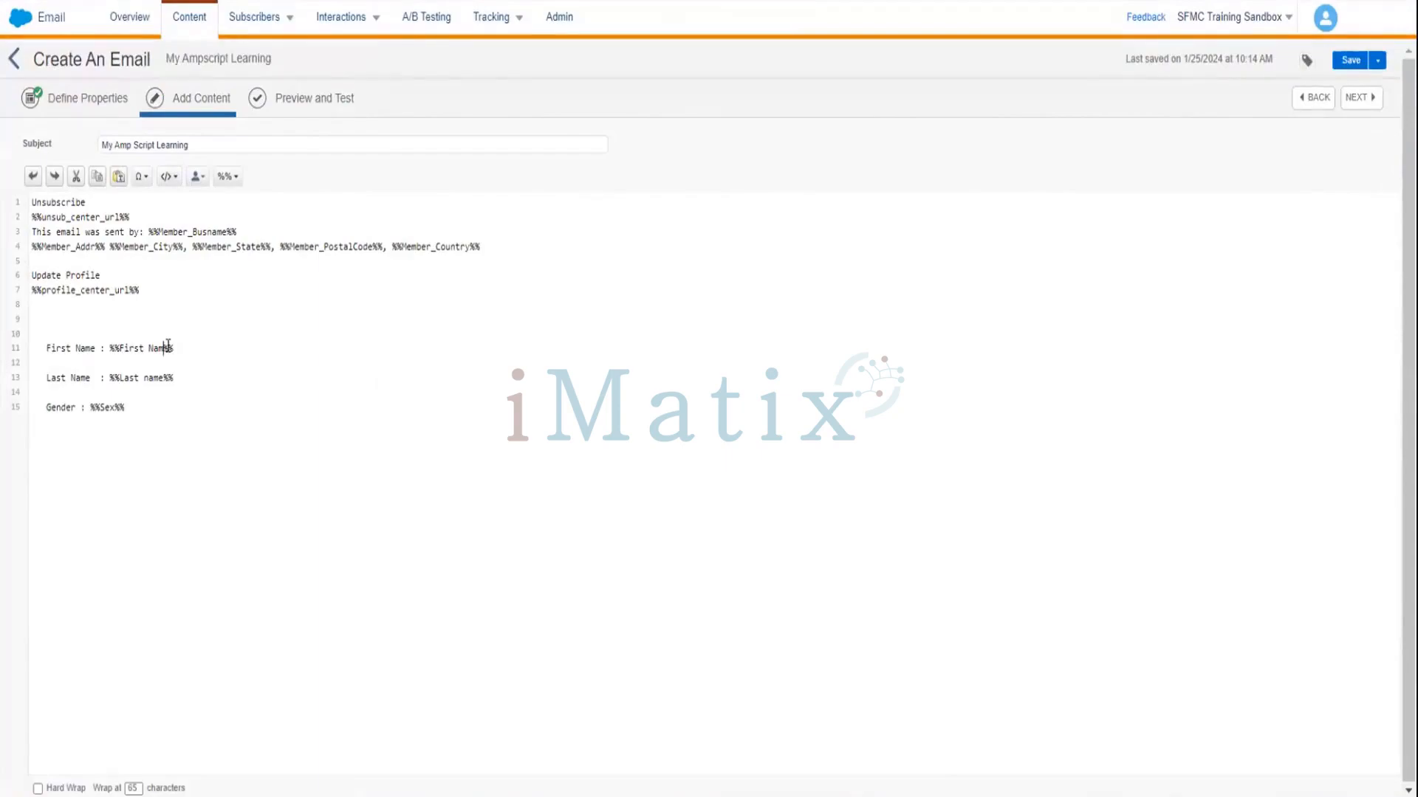
key(BackSpace)
key(BackSpace)
key(BackSpace)
key(BackSpace)
key(BackSpace)
key(BackSpace)
key(BackSpace)
key(BackSpace)
key(BackSpace)
key(ctrl+v)
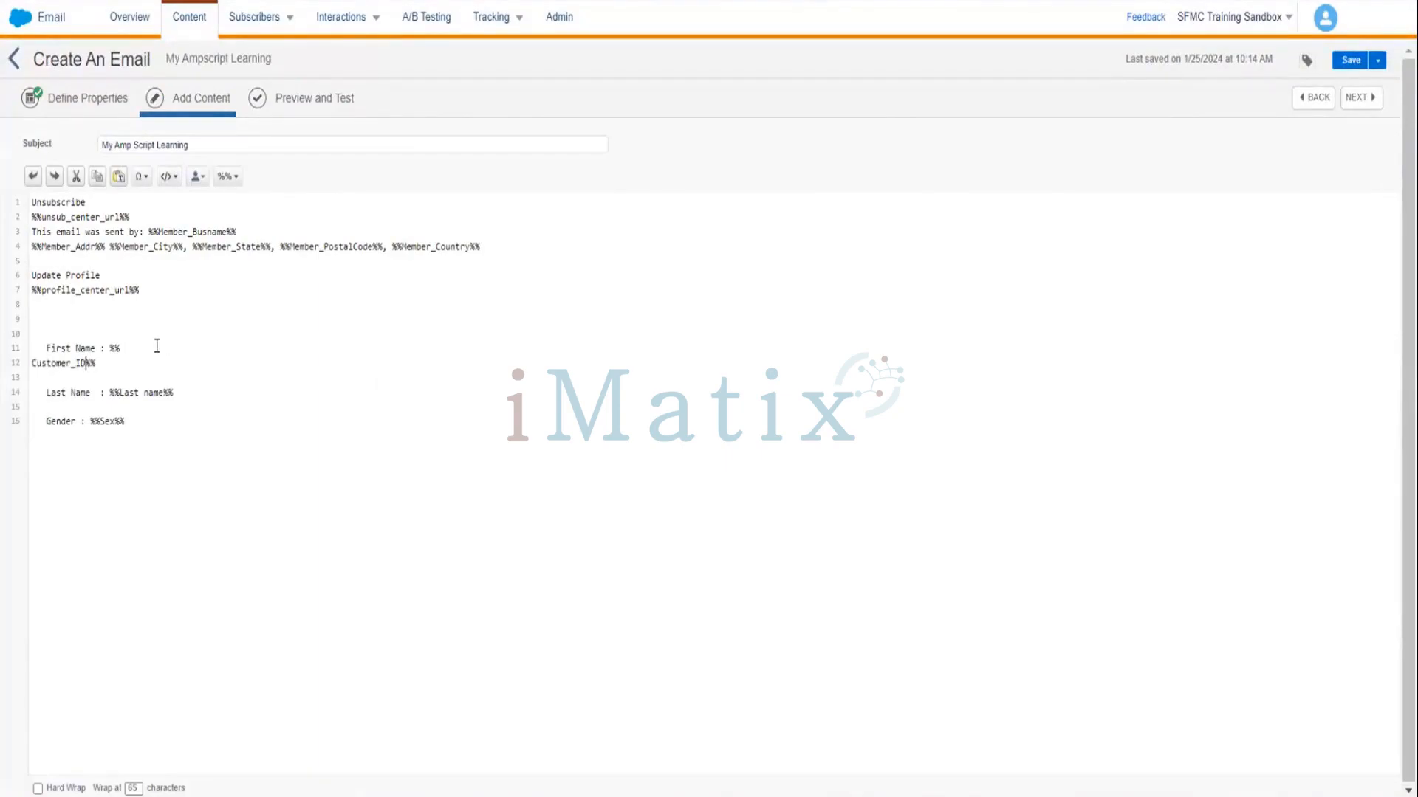
key(BackSpace)
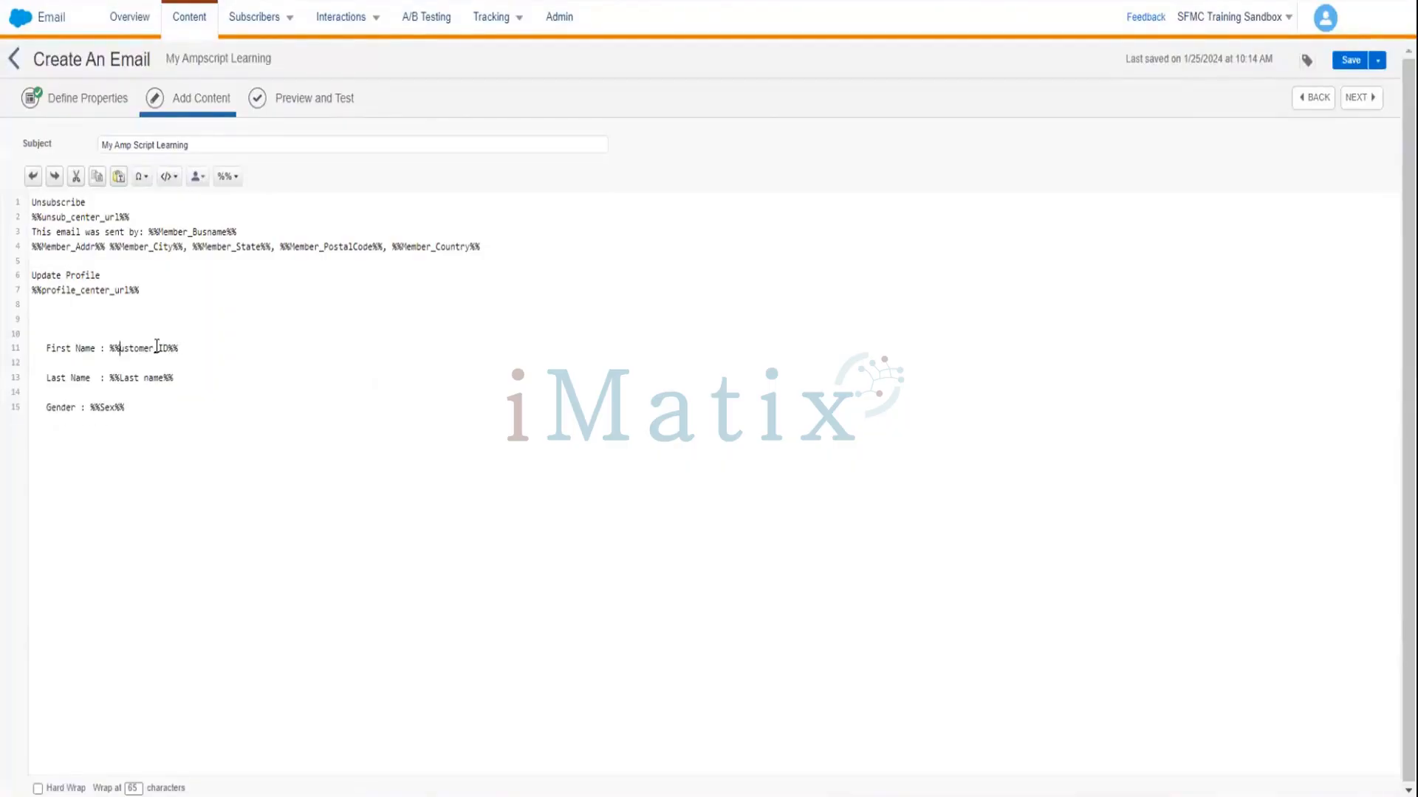
text(C)
Change the label of the Customer_ID line to "Customer Id"
key(BackSpace)
key(BackSpace)
key(BackSpace)
key(BackSpace)
key(BackSpace)
key(BackSpace)
key(BackSpace)
key(BackSpace)
key(BackSpace)
key(BackSpace)
text(Custome)
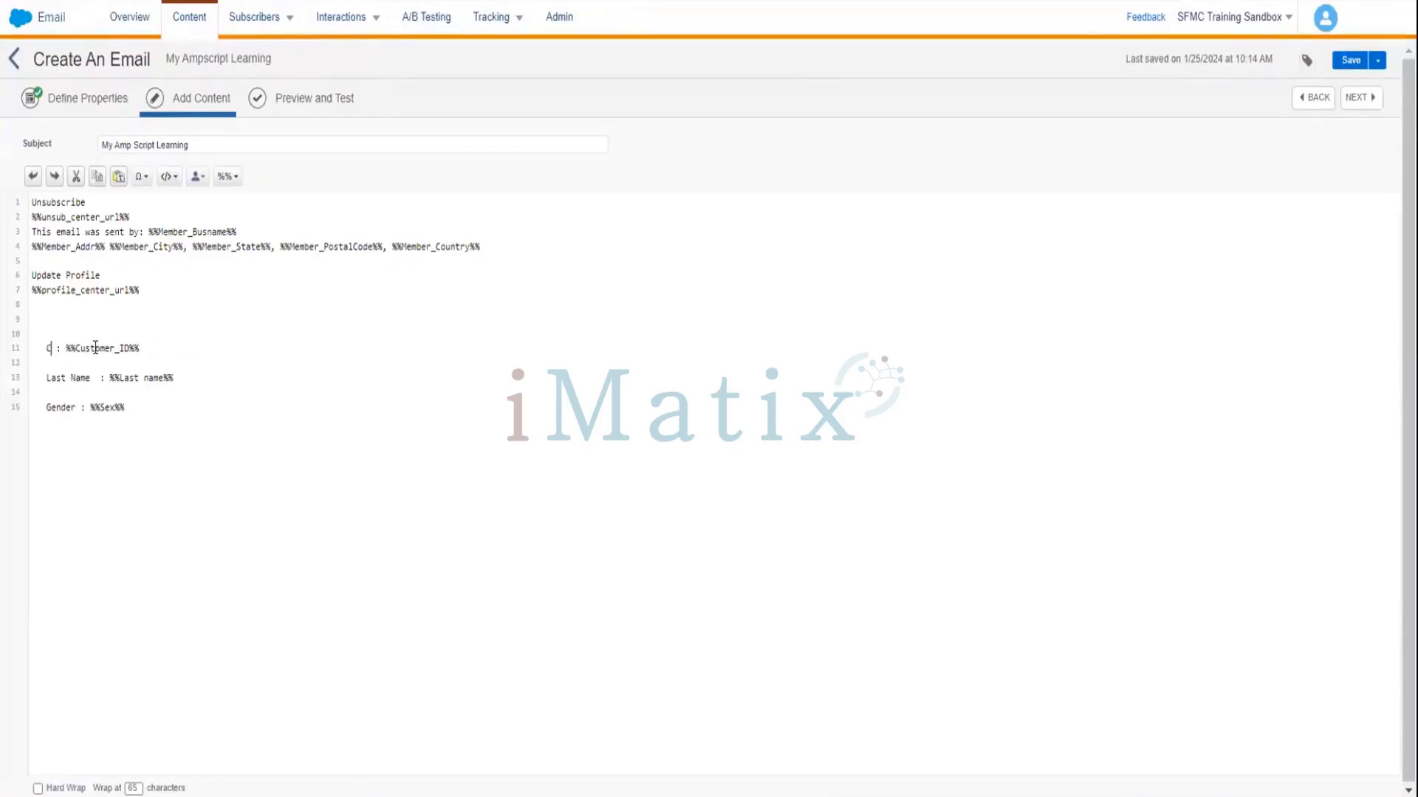
text(r Id)
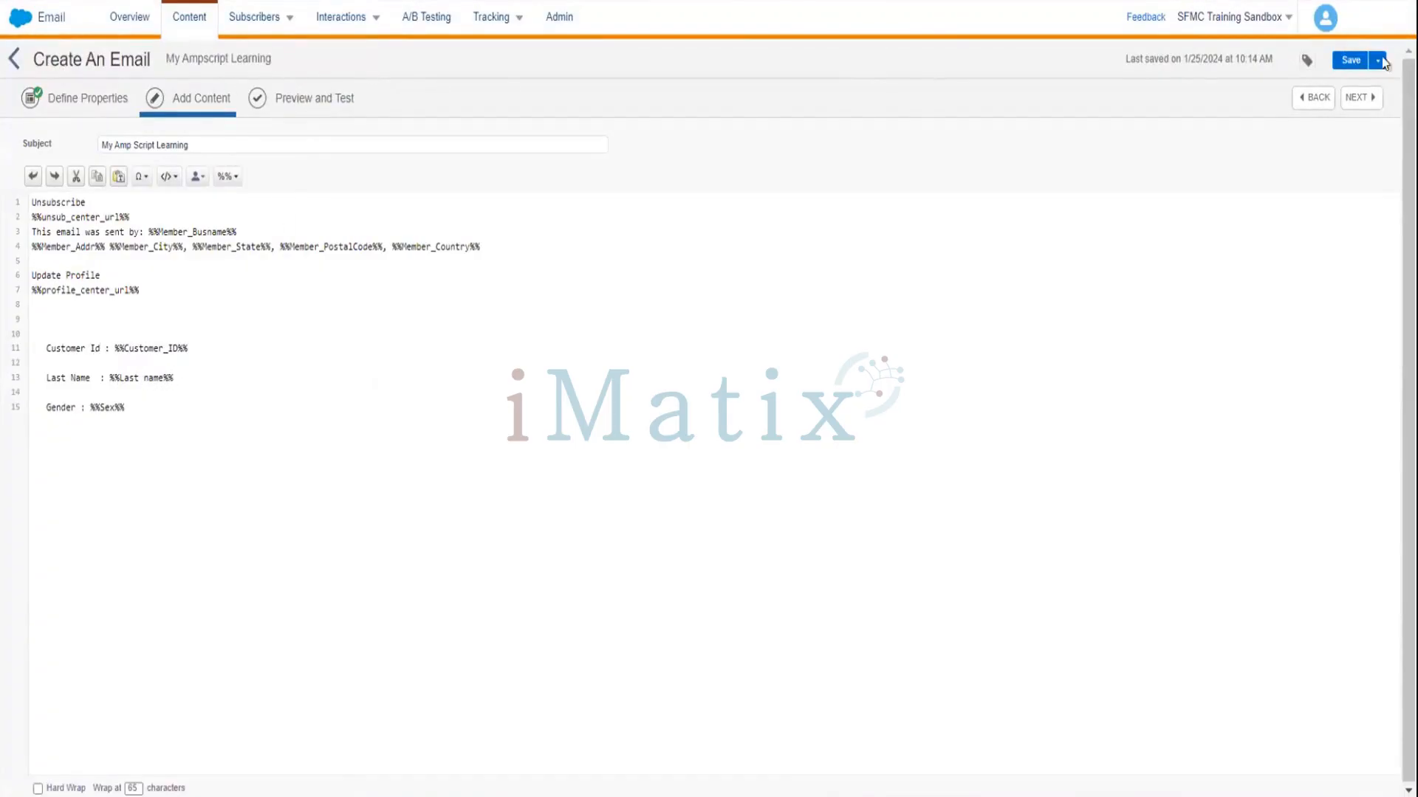
Save the email with its Customer Id label and preview it for the selected subscriber
click(1356, 62)
click(1325, 17)
drag(1240, 252, 1106, 209)
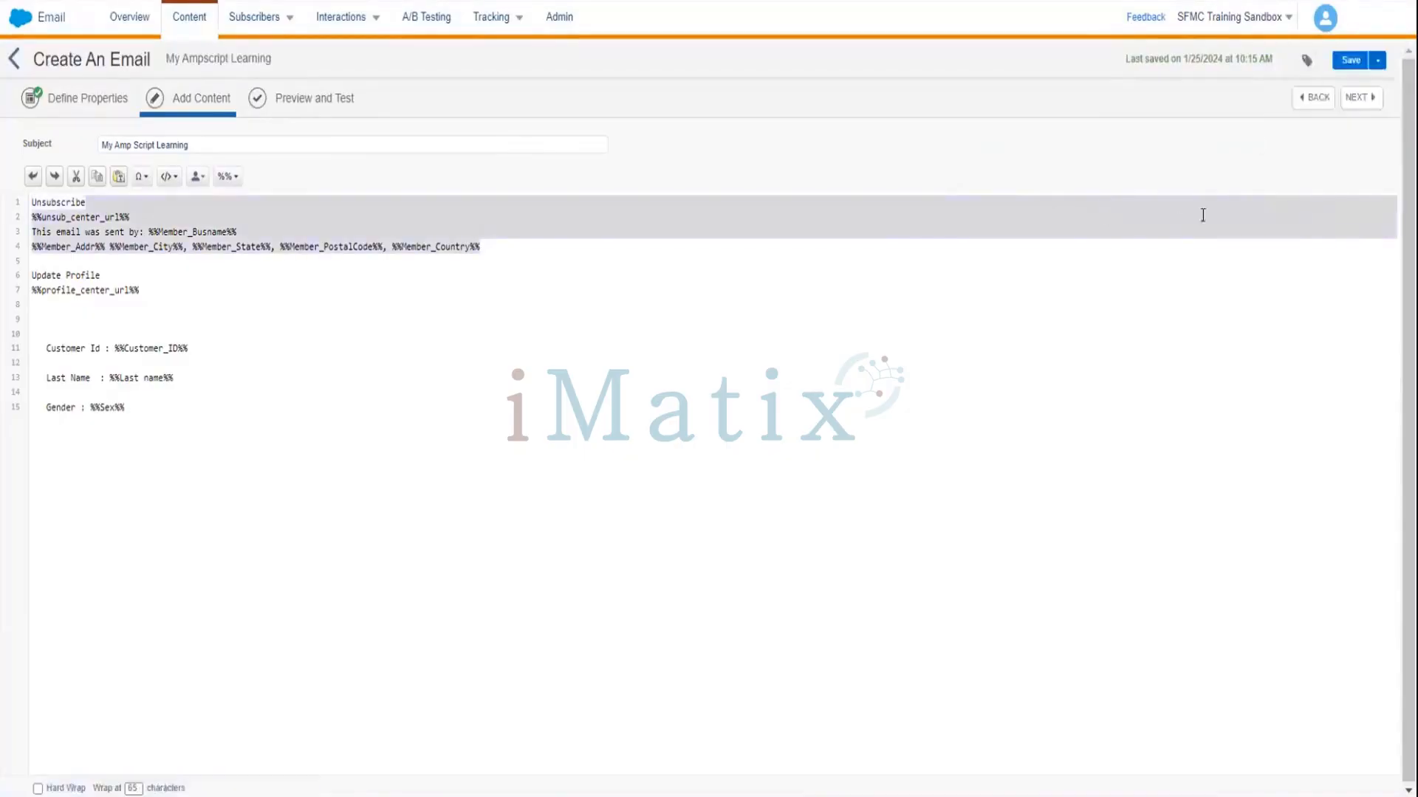
click(1351, 60)
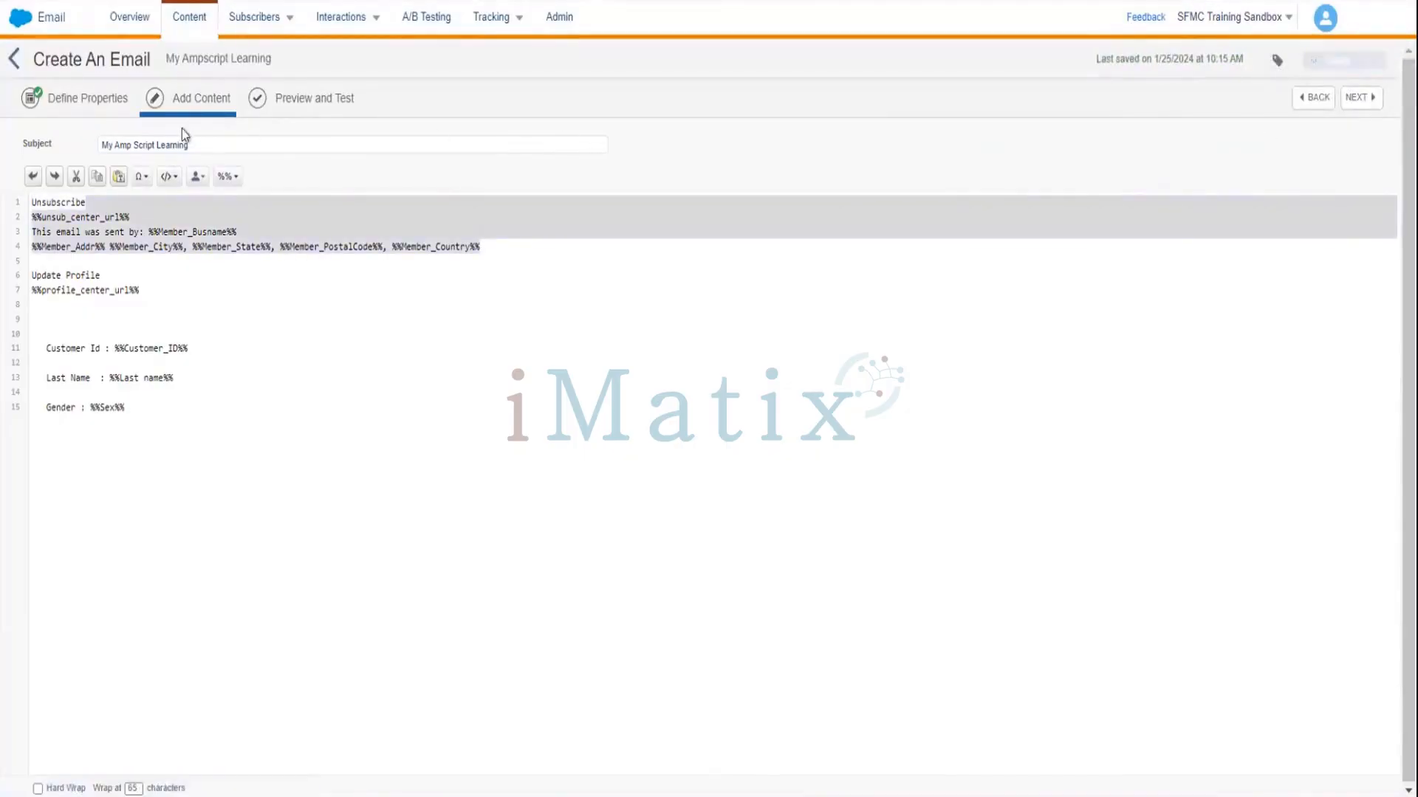
click(304, 99)
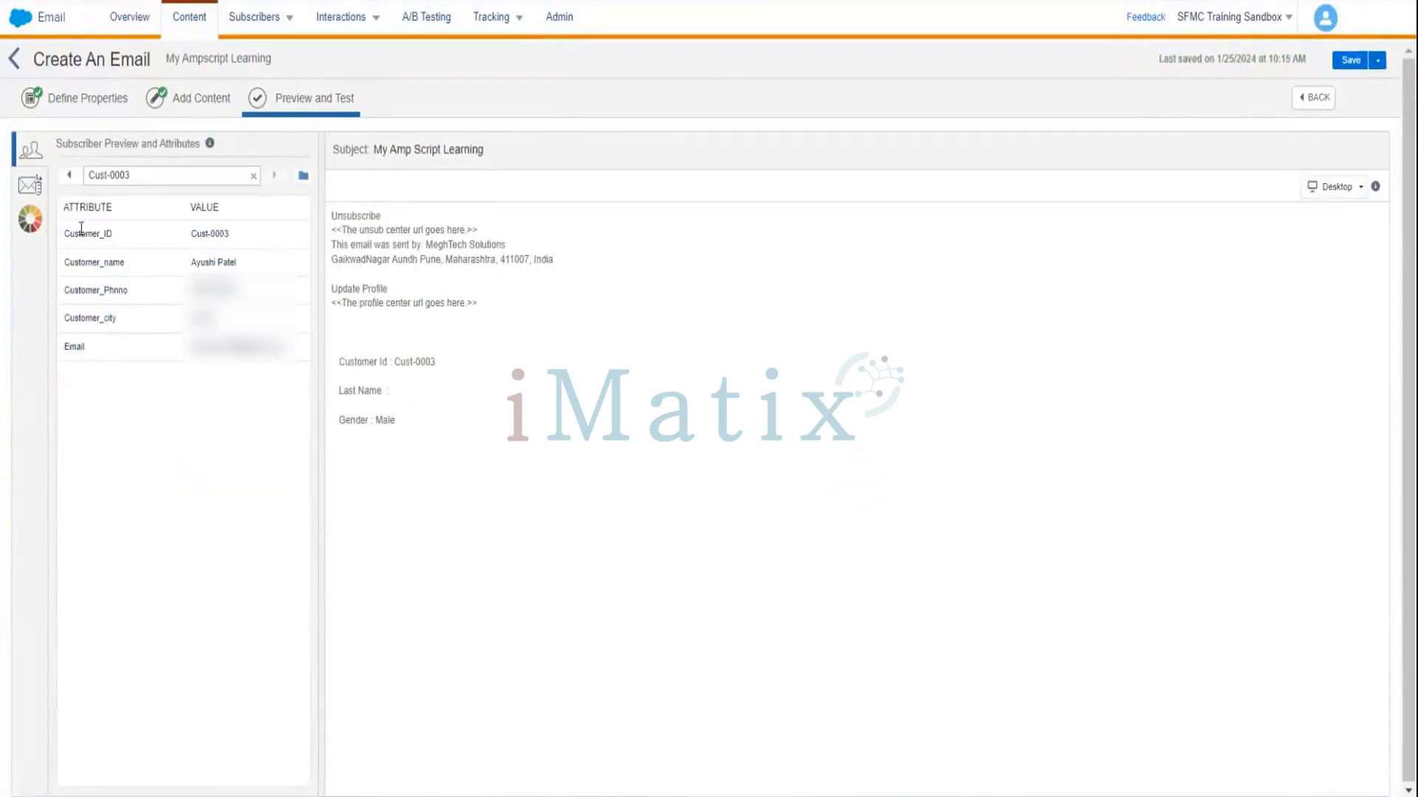
Replace Last name in the second personalization string with the Customer_name attribute copied from the preview, and preview the saved email
drag(128, 267, 63, 269)
key(ctrl+c)
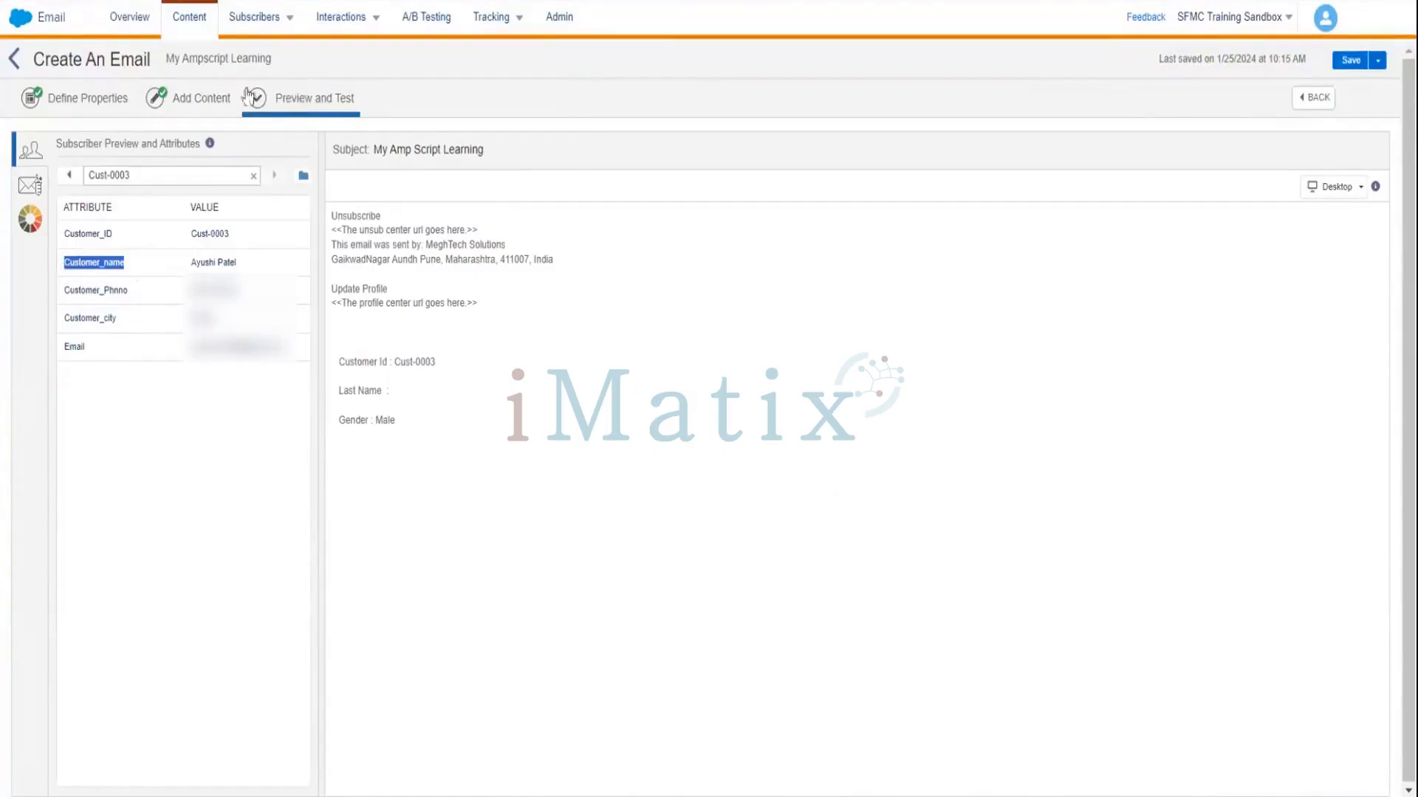
click(200, 103)
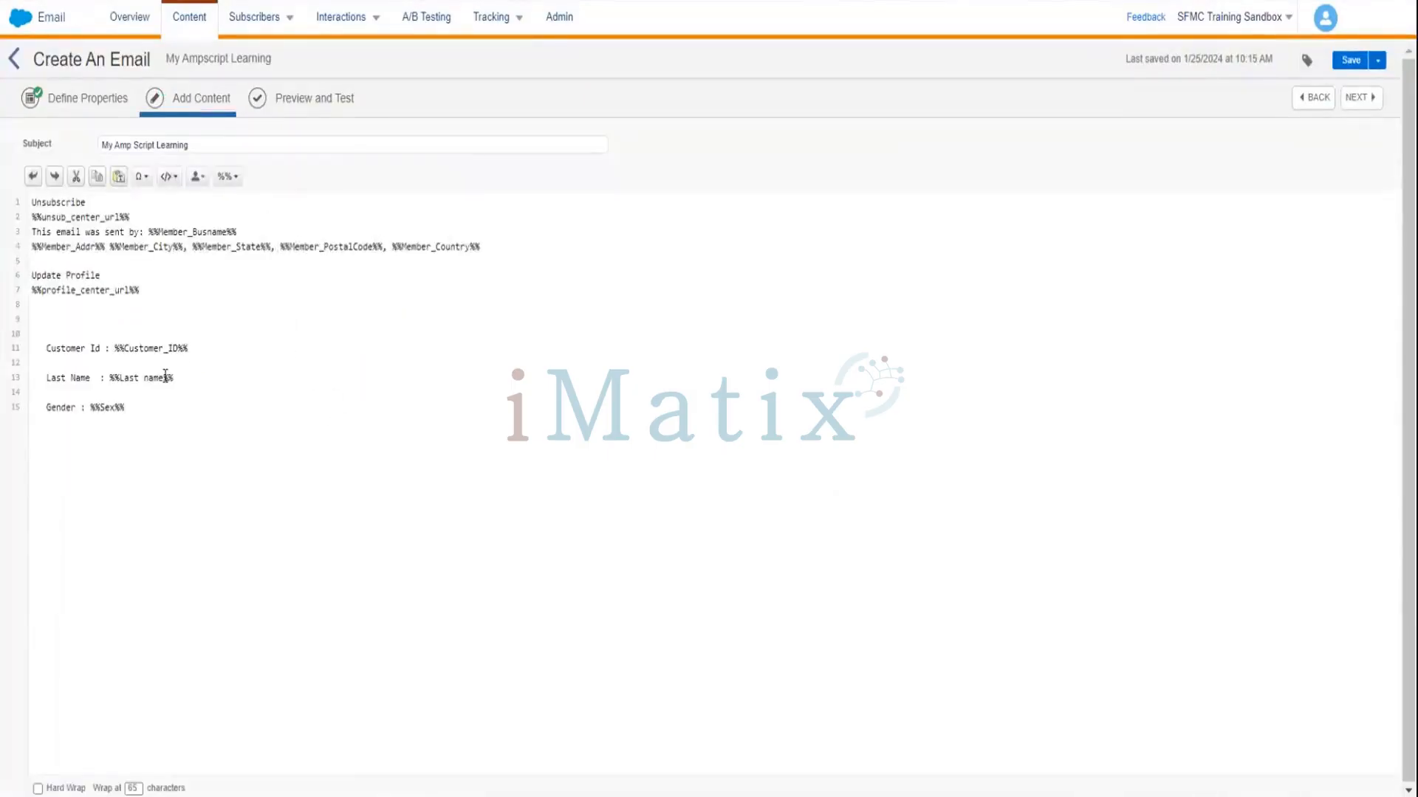
click(165, 375)
key(BackSpace)
key(BackSpace)
key(BackSpace)
key(BackSpace)
key(BackSpace)
key(BackSpace)
key(BackSpace)
key(BackSpace)
key(BackSpace)
key(ctrl+v)
click(1349, 60)
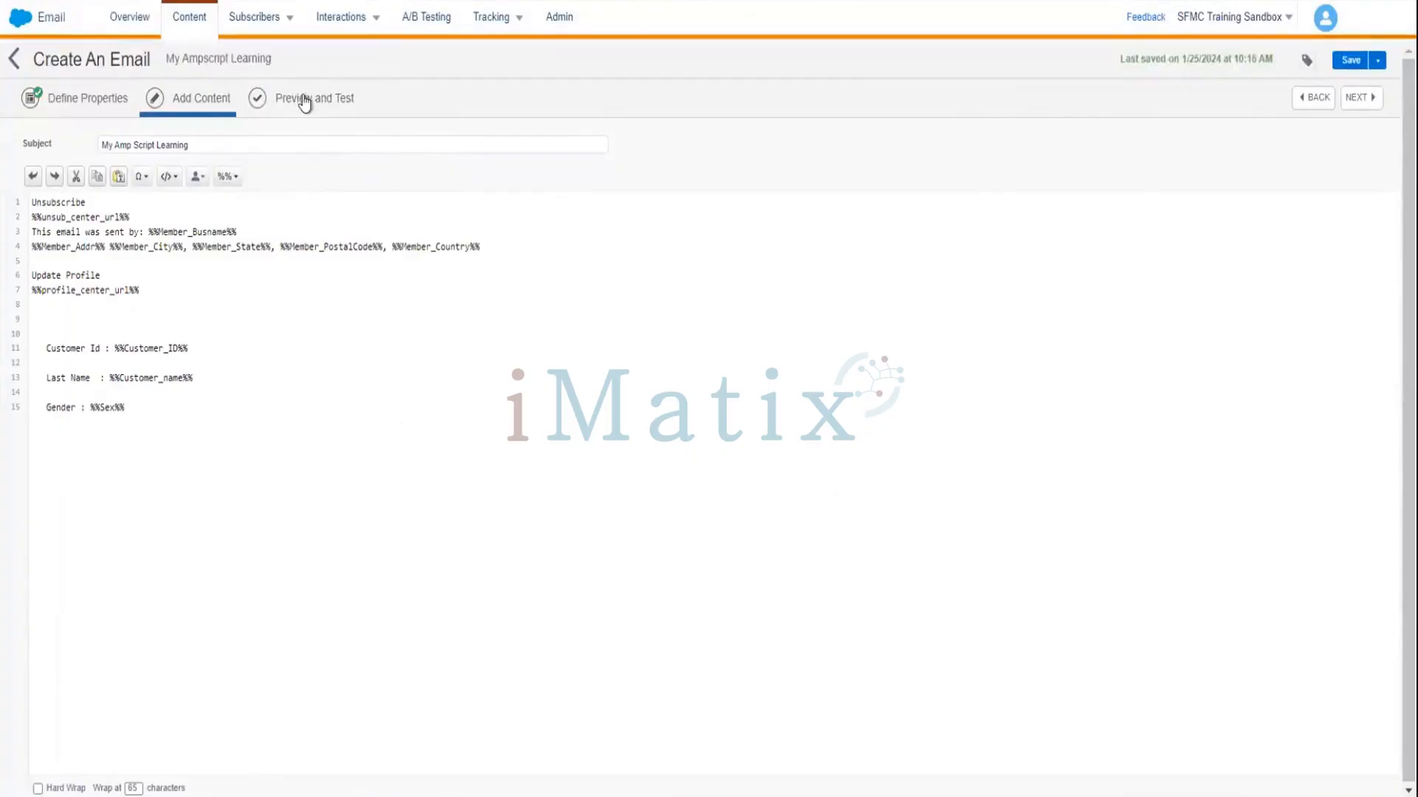
click(302, 98)
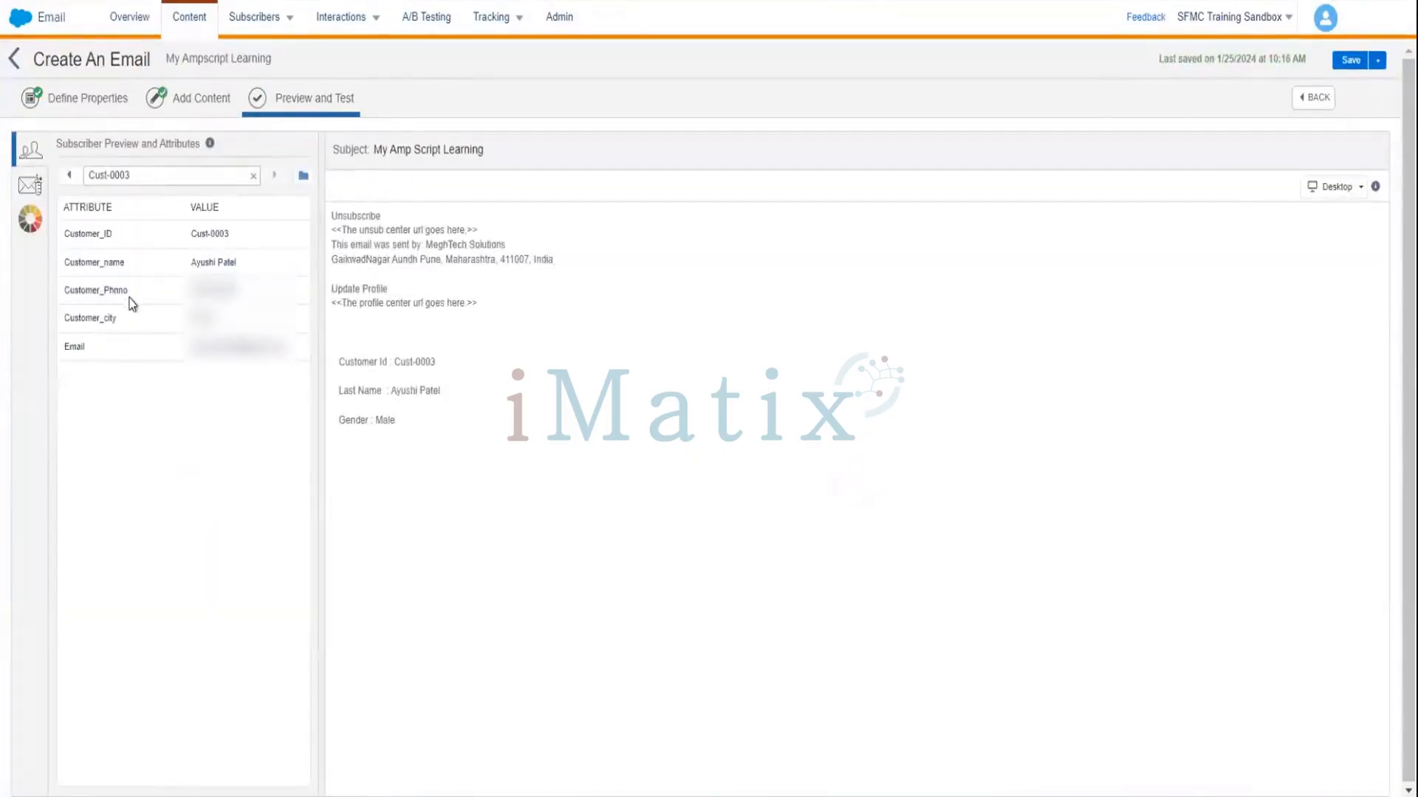
Copy the Customer_Phnno attribute name from the preview and use it to replace Customer_name in the second personalization string
drag(130, 291, 63, 294)
key(ctrl+c)
click(204, 102)
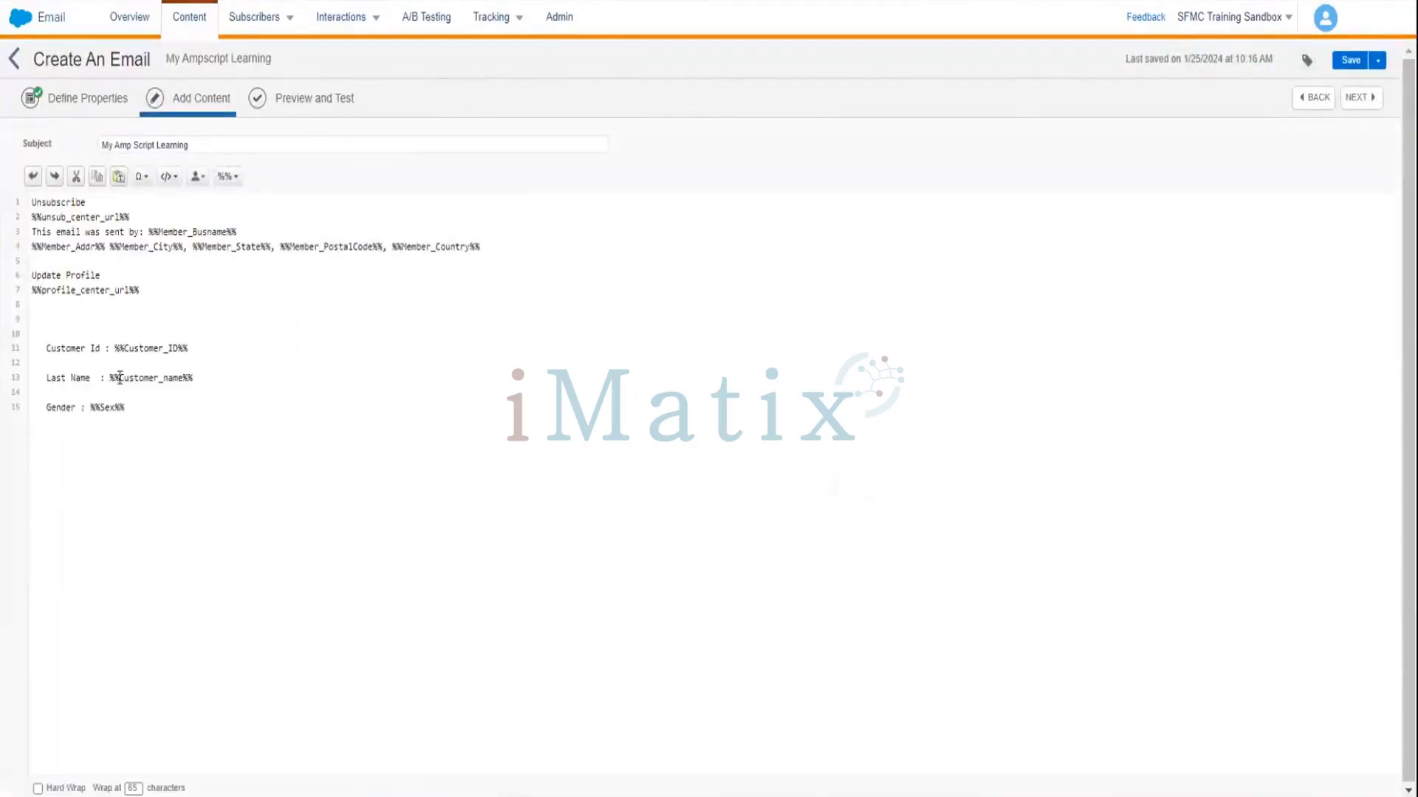
drag(119, 377, 189, 373)
key(ctrl+v)
Change the label of the Customer_Phnno line from Last Name to "Customer Phone No"
click(89, 378)
key(BackSpace)
key(BackSpace)
key(BackSpace)
key(BackSpace)
key(BackSpace)
key(BackSpace)
key(BackSpace)
key(BackSpace)
key(BackSpace)
text(Customer Phone)
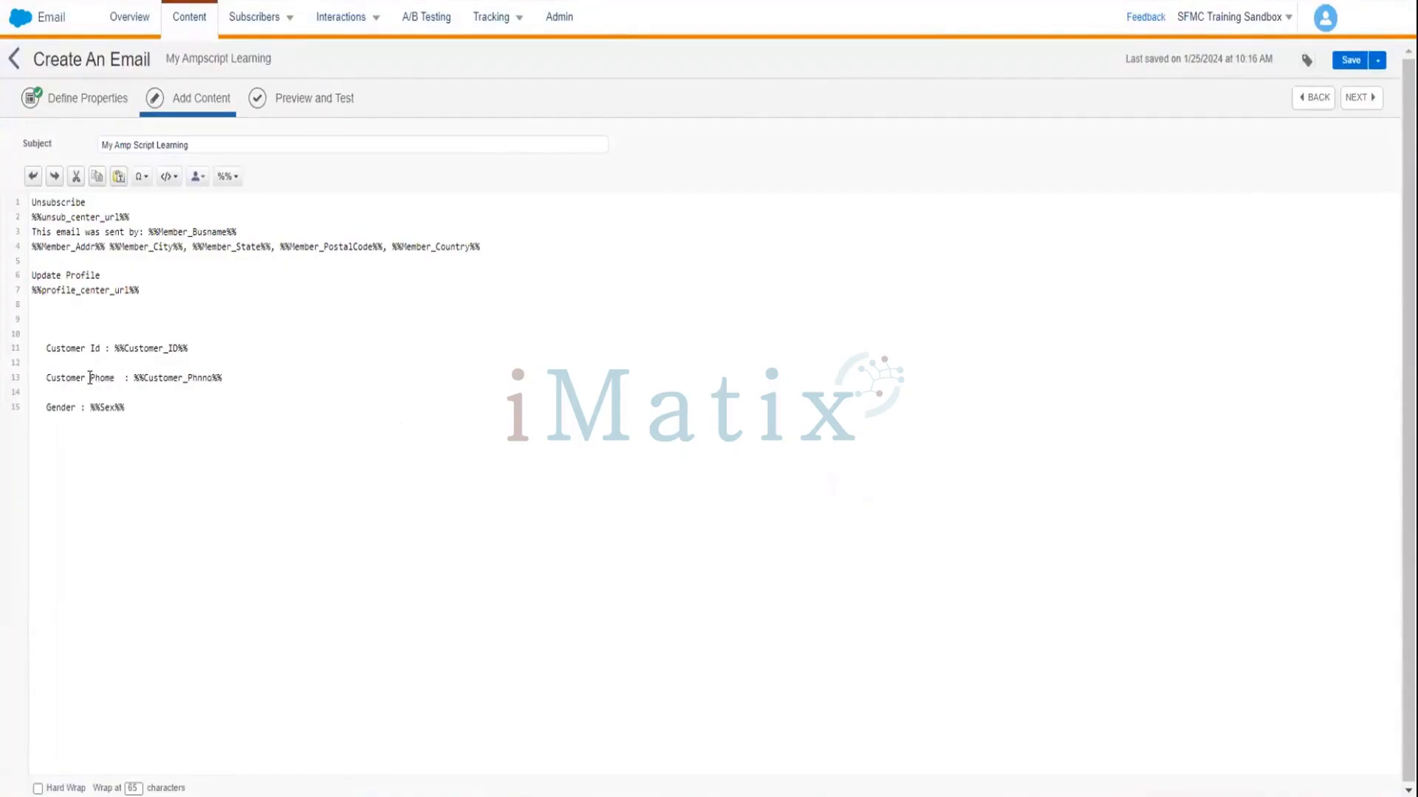
key(BackSpace)
key(BackSpace)
text(ne  No)
Change the label of the Gender line to "Email"
click(74, 407)
key(BackSpace)
key(BackSpace)
key(BackSpace)
key(BackSpace)
key(BackSpace)
key(BackSpace)
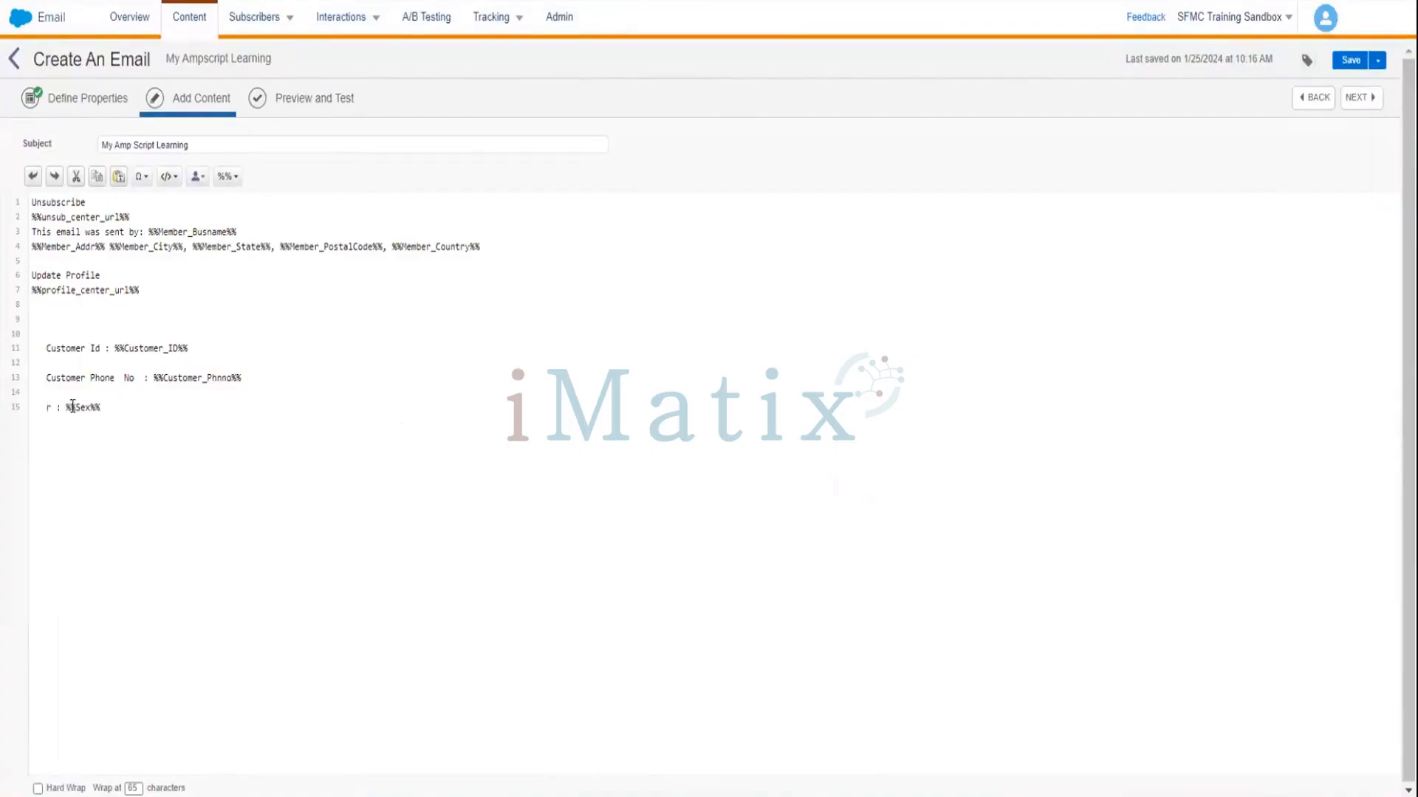
key(BackSpace)
text(Email)
Replace Sex with Customer_Email in the Email line's personalization string, and preview the saved email
click(109, 407)
key(BackSpace)
key(BackSpace)
key(BackSpace)
click(303, 101)
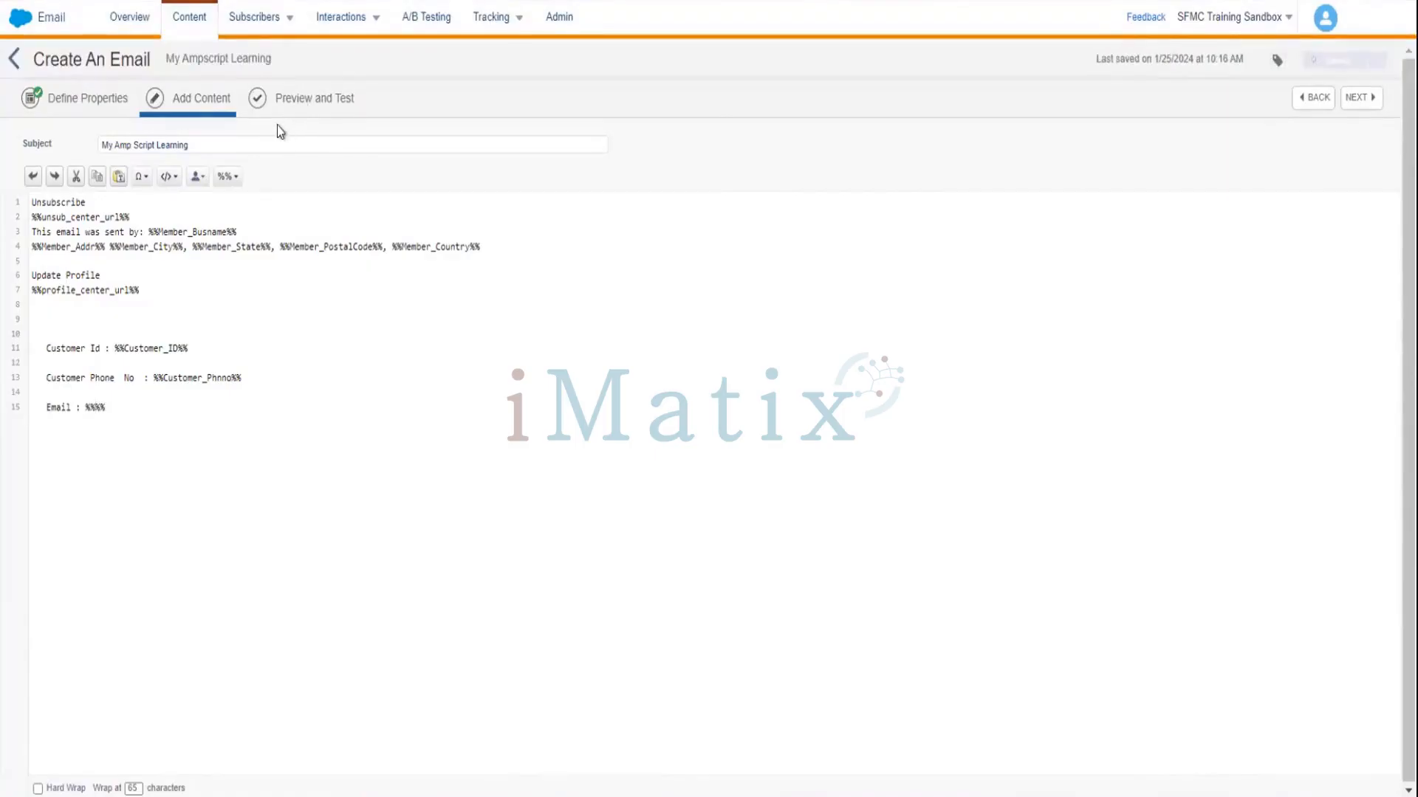
text(ust)
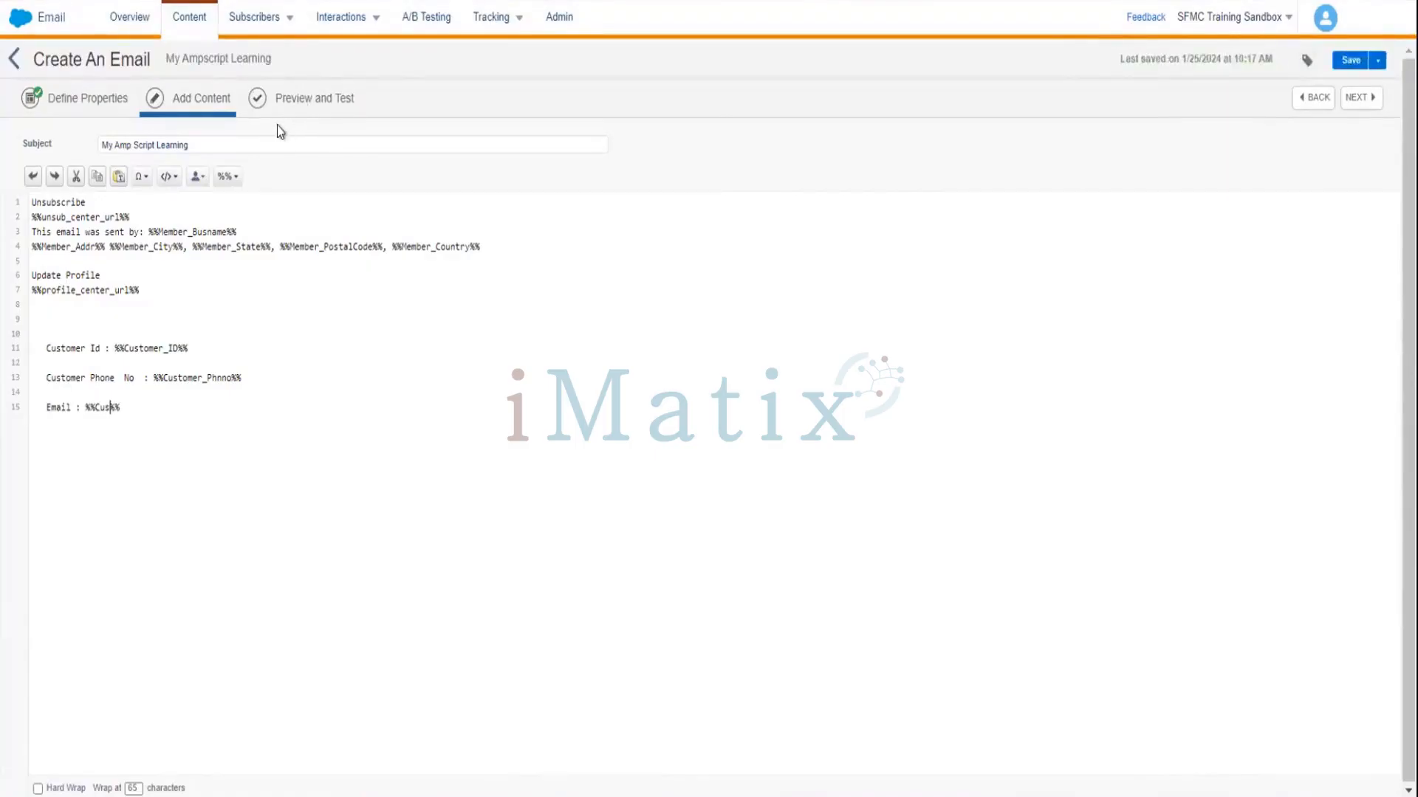
text(omer_Email)
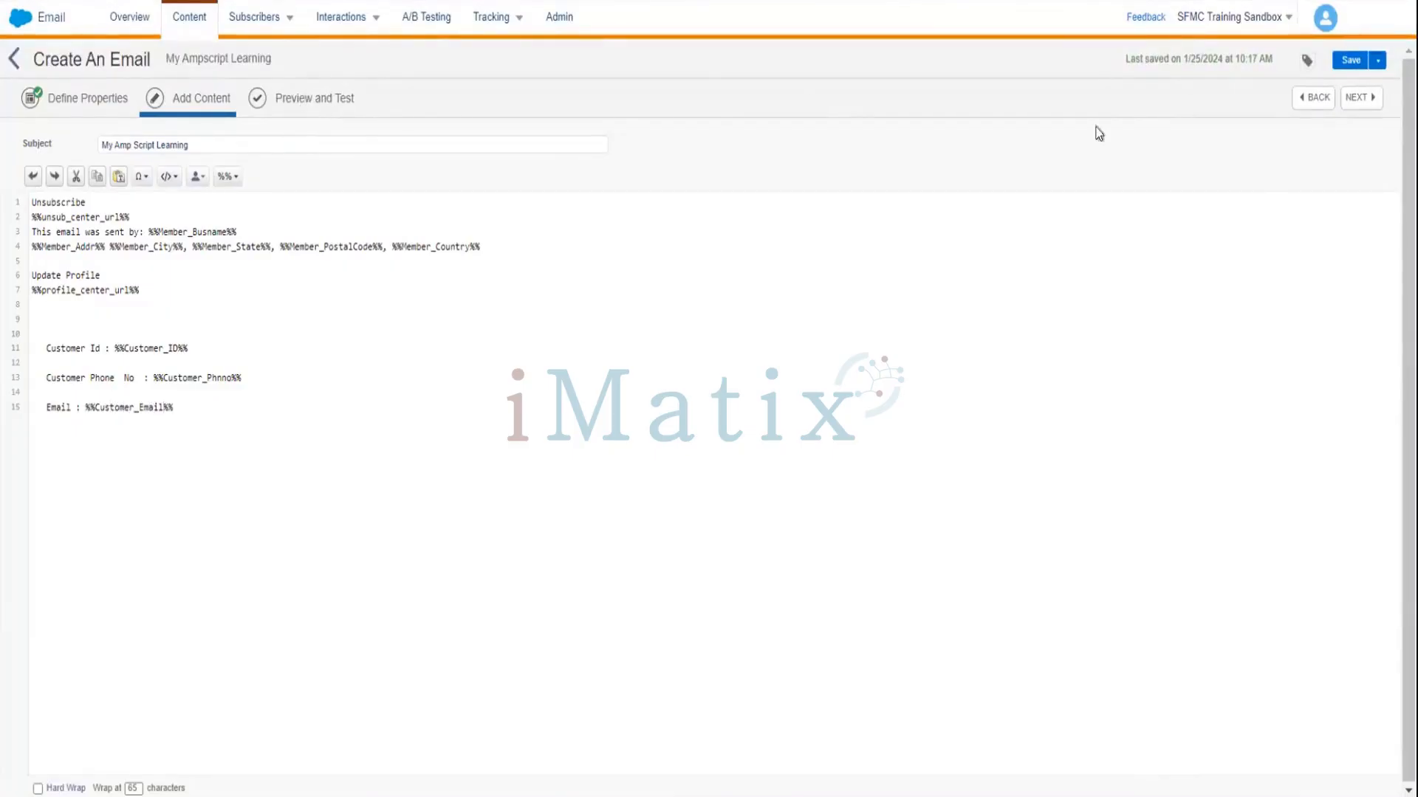
click(1349, 62)
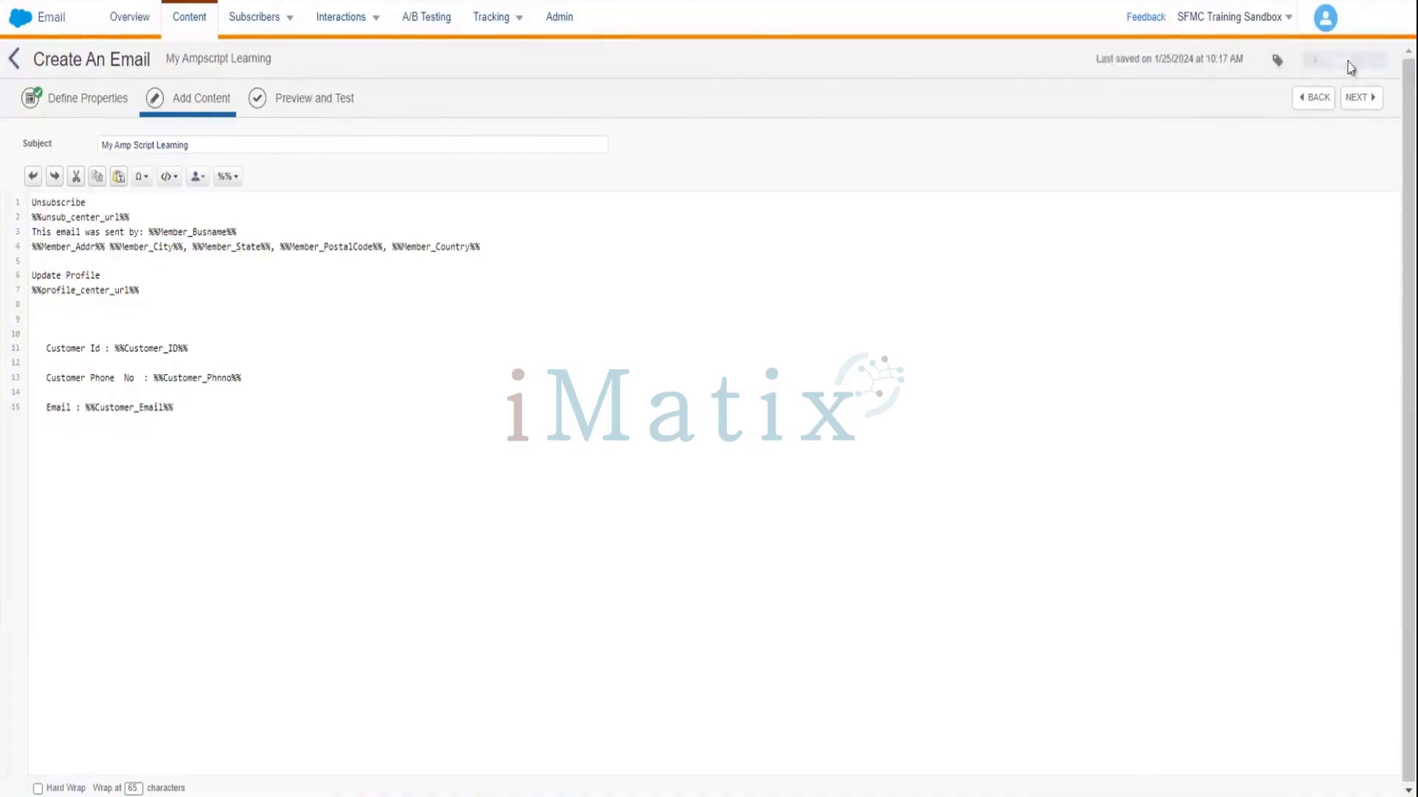
click(296, 114)
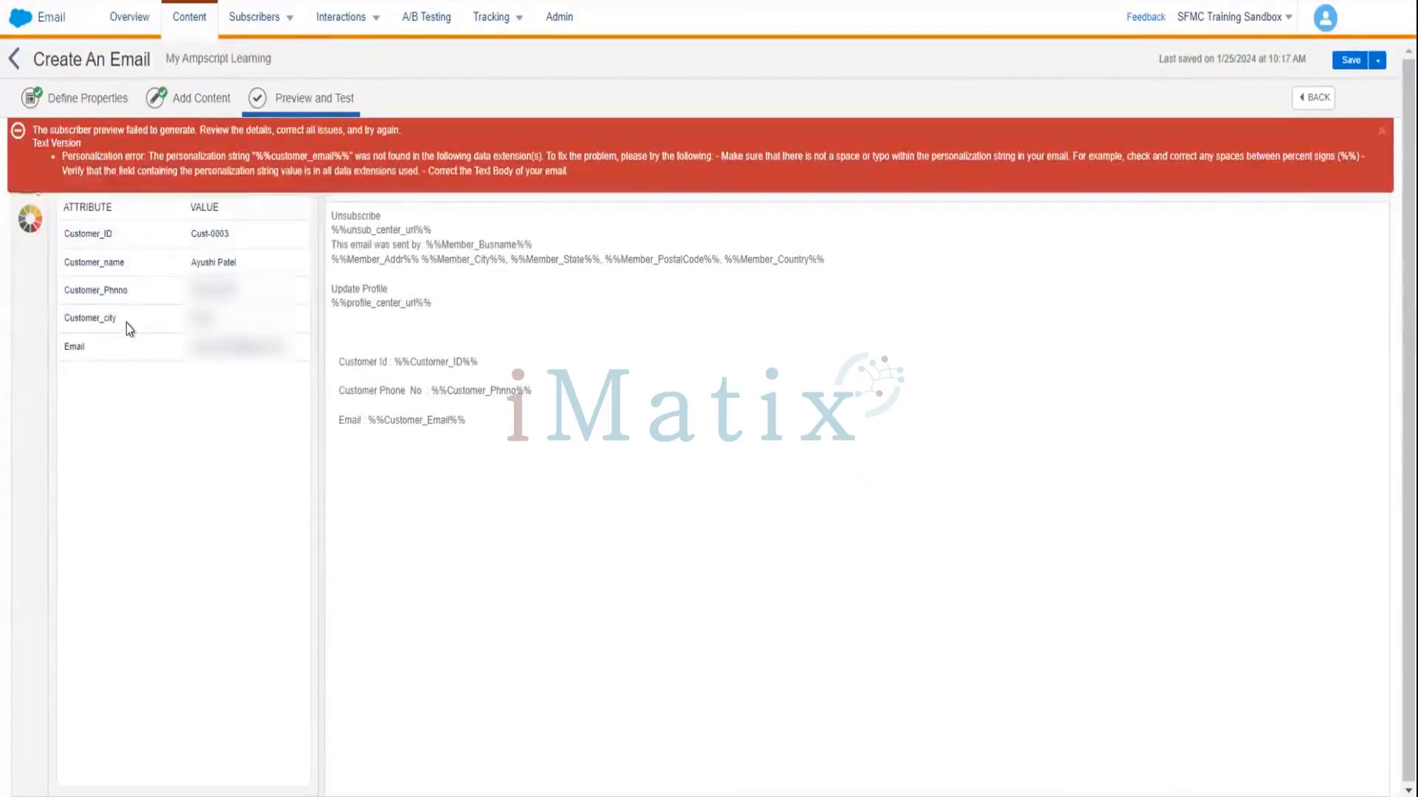
Copy the Customer_city attribute name from the preview's attribute list and return to the email content
drag(121, 321, 59, 320)
key(ctrl+c)
click(201, 101)
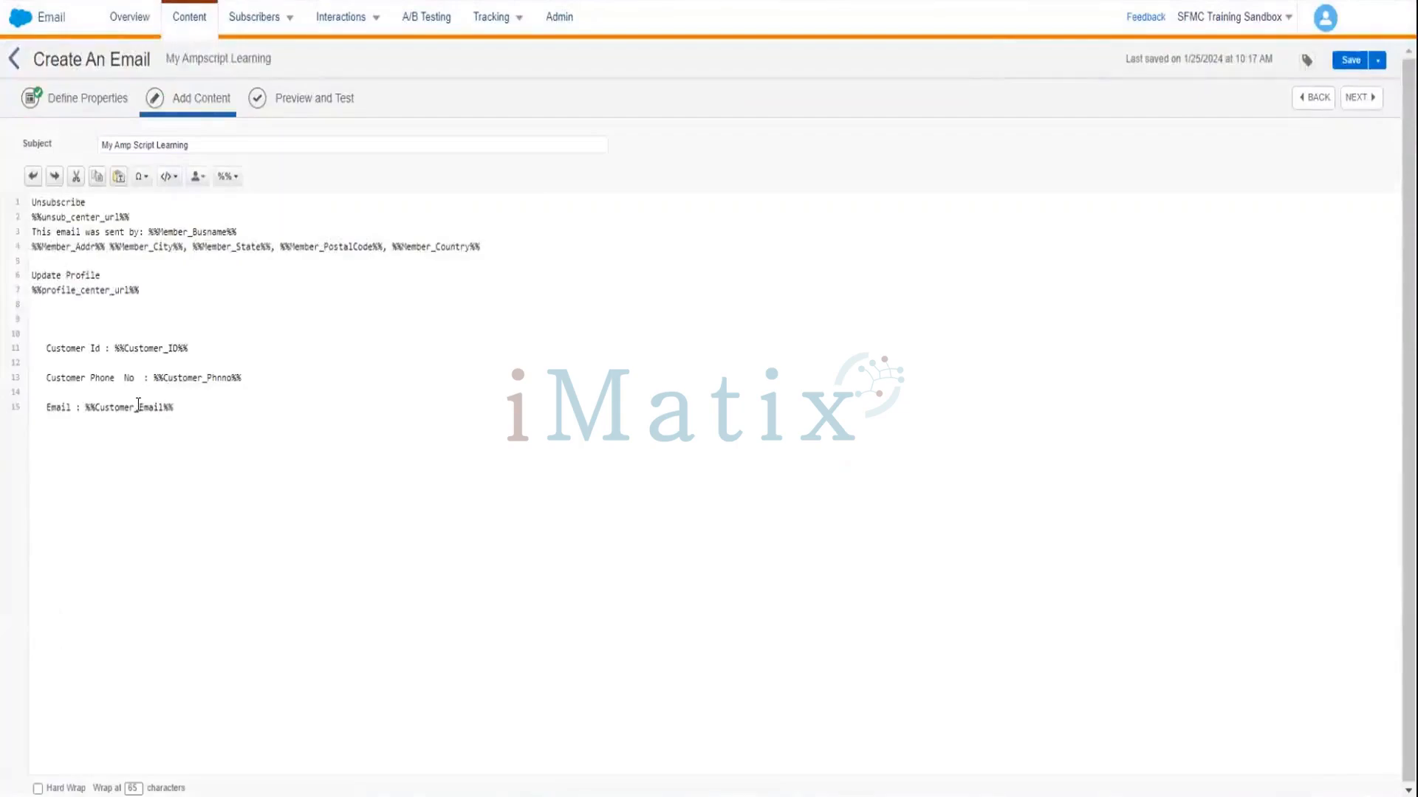
Remove the Customer_ prefix from the Email line's personalization string so that it reads %%Email%%
click(138, 405)
key(BackSpace)
key(BackSpace)
key(BackSpace)
key(BackSpace)
key(BackSpace)
key(BackSpace)
key(BackSpace)
key(BackSpace)
key(BackSpace)
Add a "City :" line after a blank line below Email, containing the copied attribute as %%Customer_city%%
key(Return)
text(C)
click(144, 420)
text(ity  :)
key(ctrl+v)
text(%%)
text(%%)
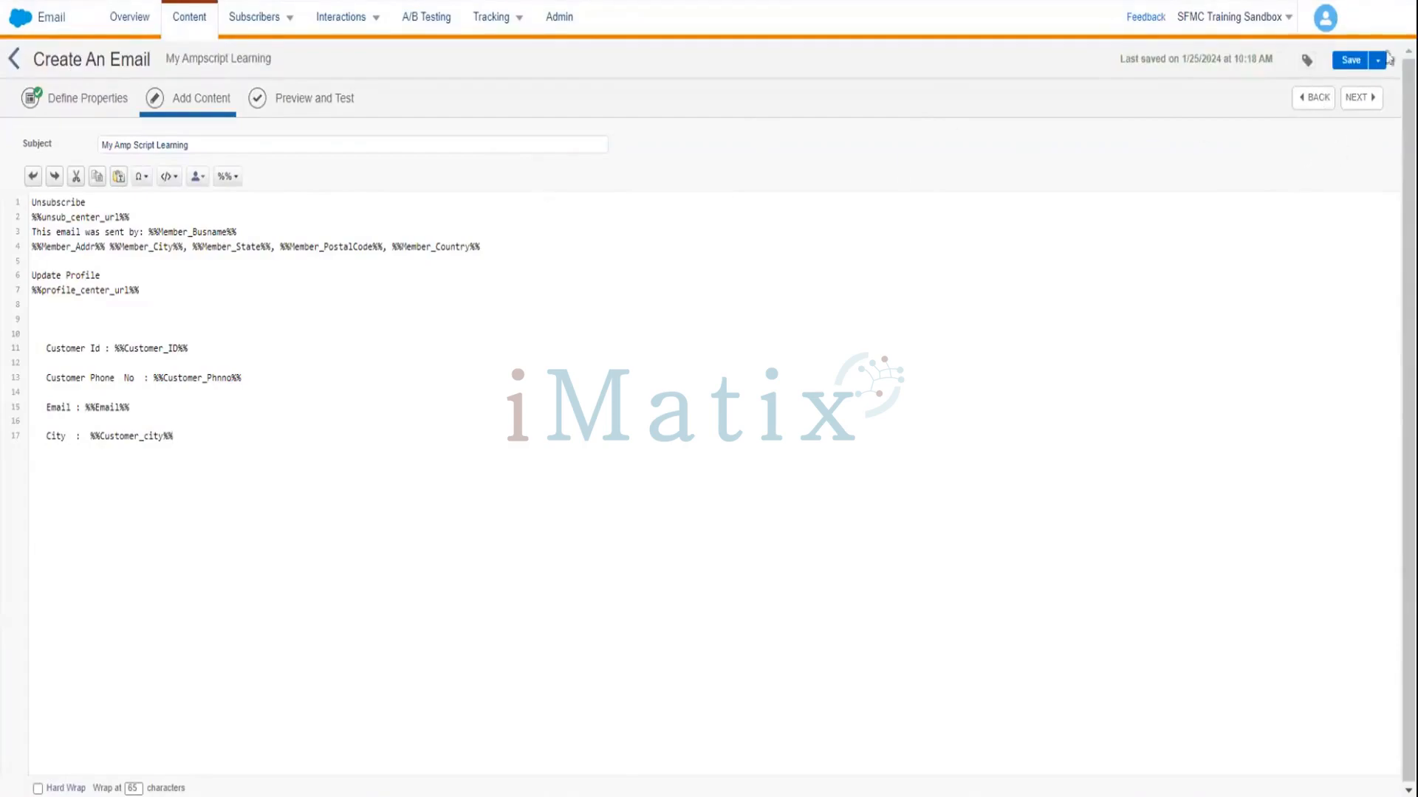
Save the email with its city line and preview it for the selected subscriber
click(1348, 63)
click(313, 98)
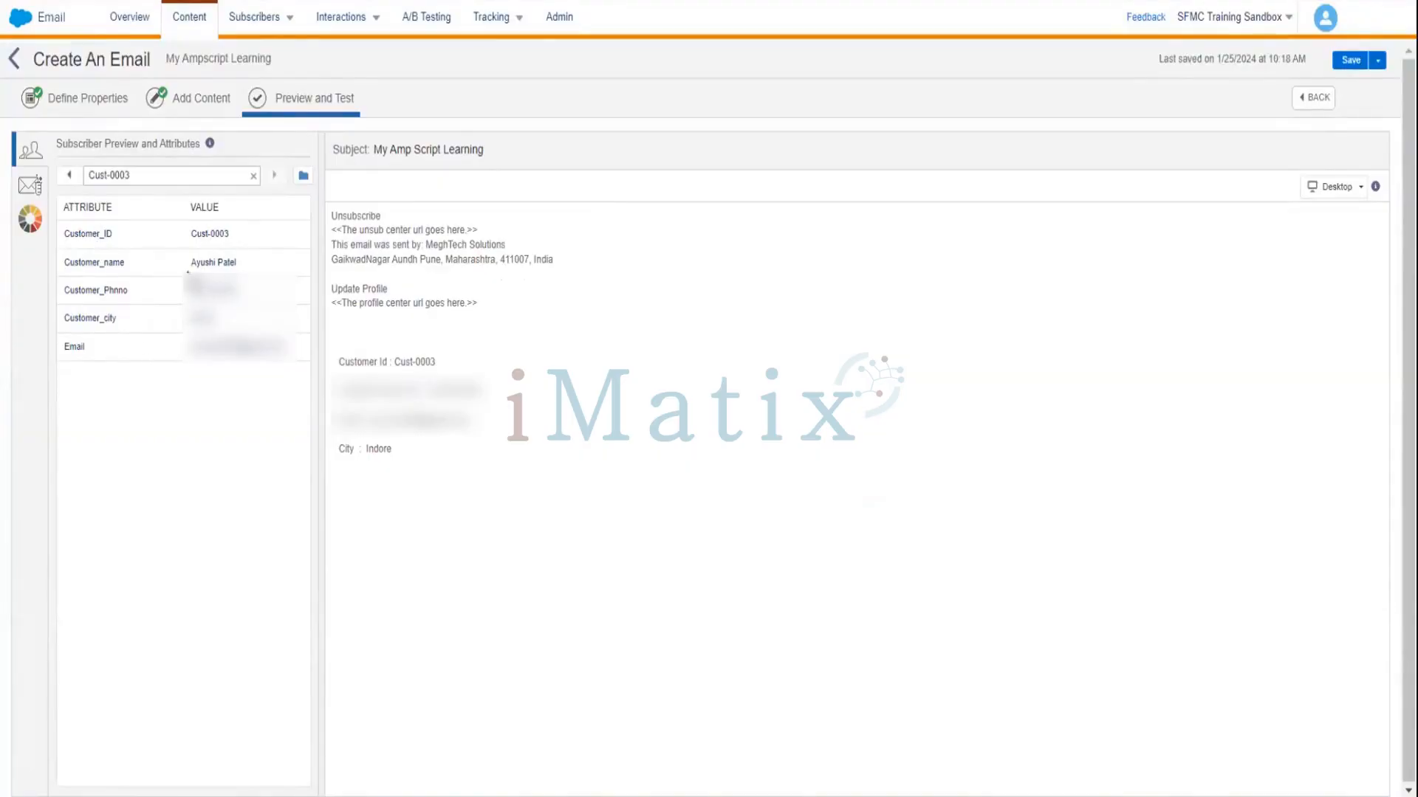
click(303, 178)
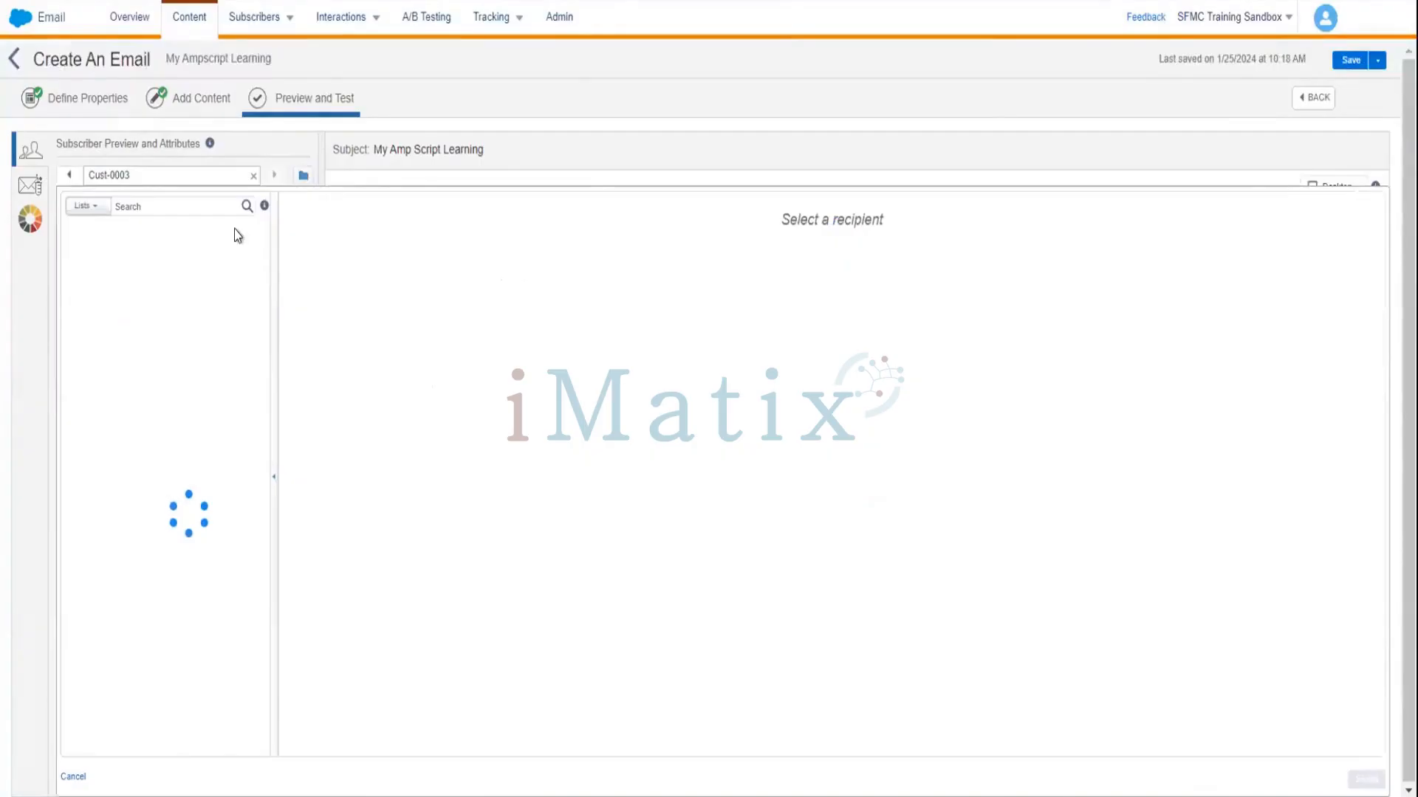
click(138, 175)
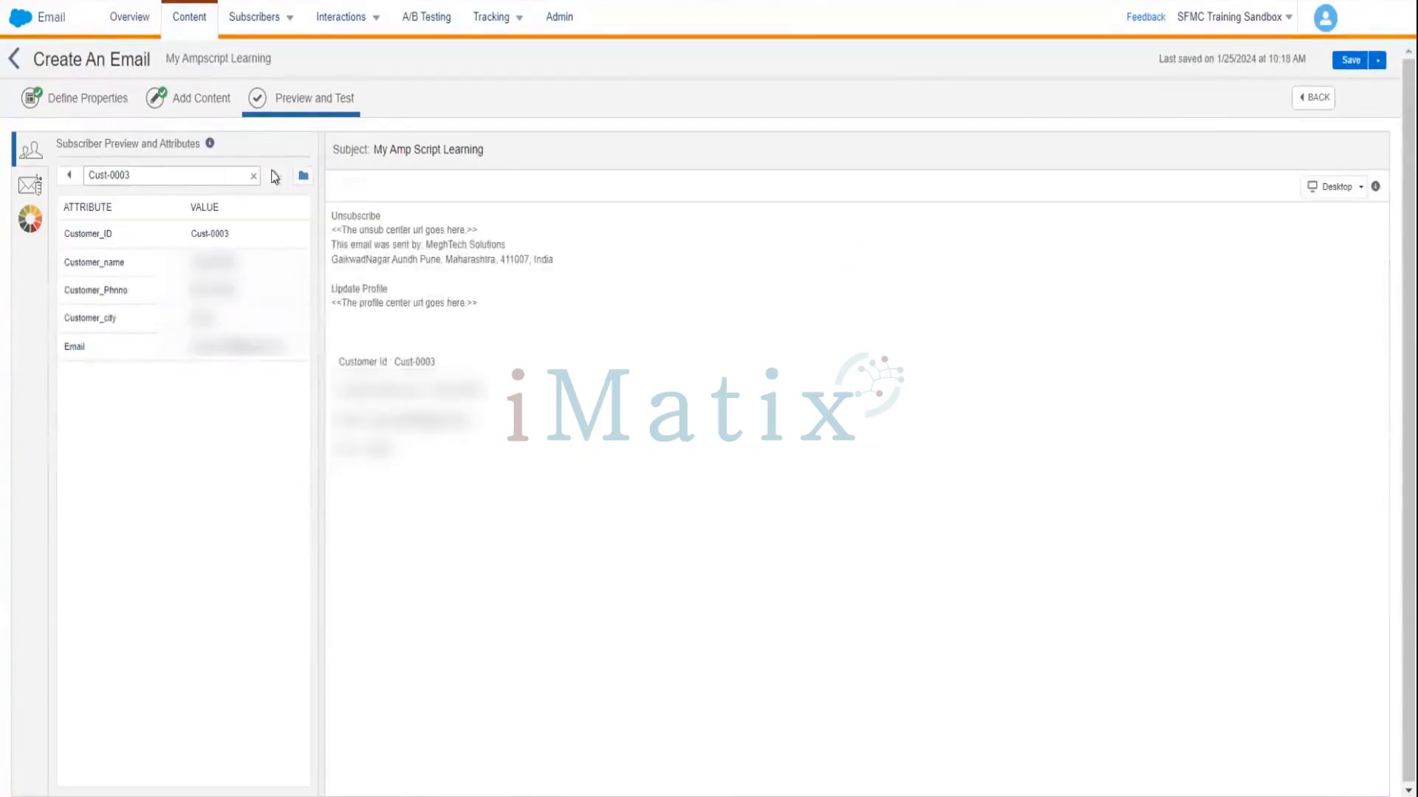
Browse the preview recipients under Data Extensions and open the Customer_Info data extension in the Alok_DE folder
click(297, 180)
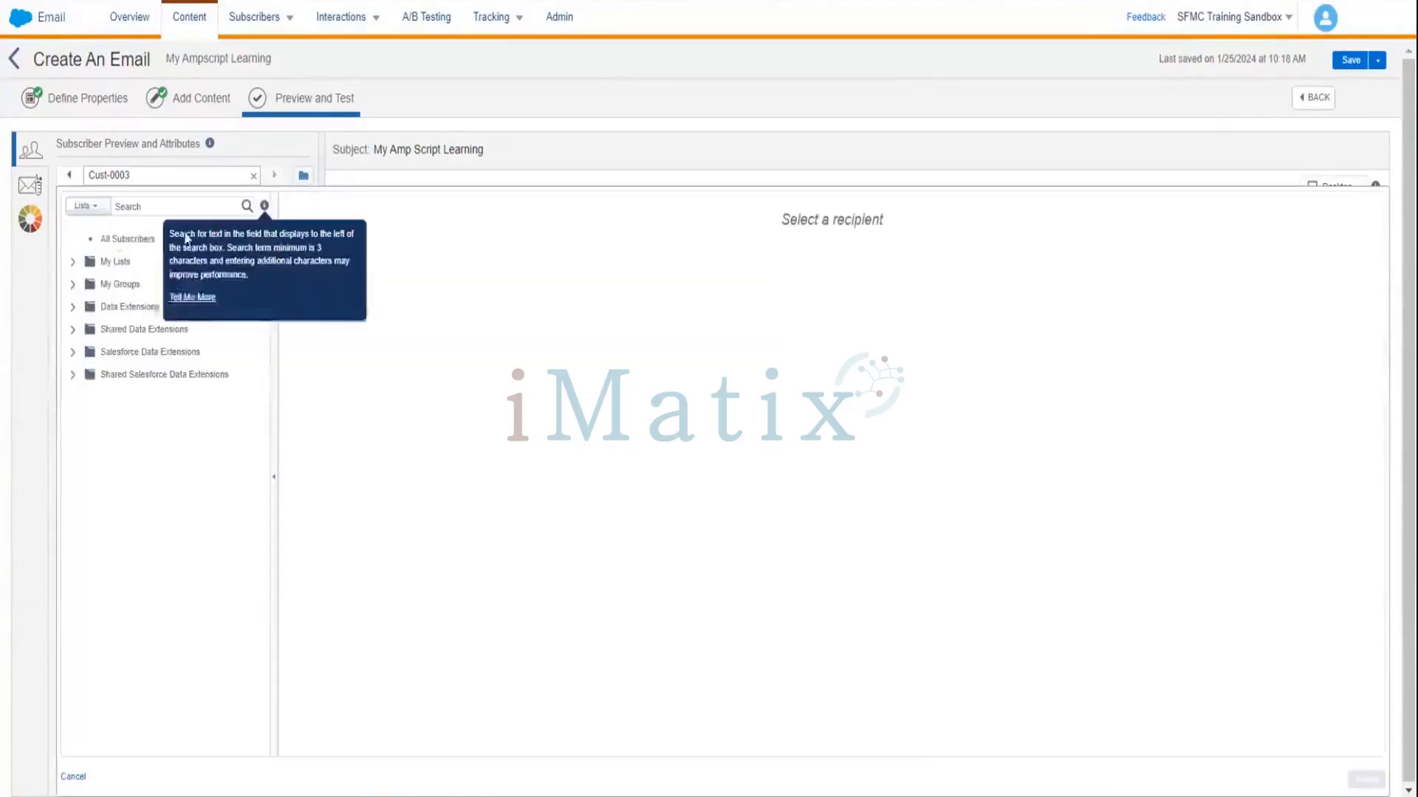
click(73, 307)
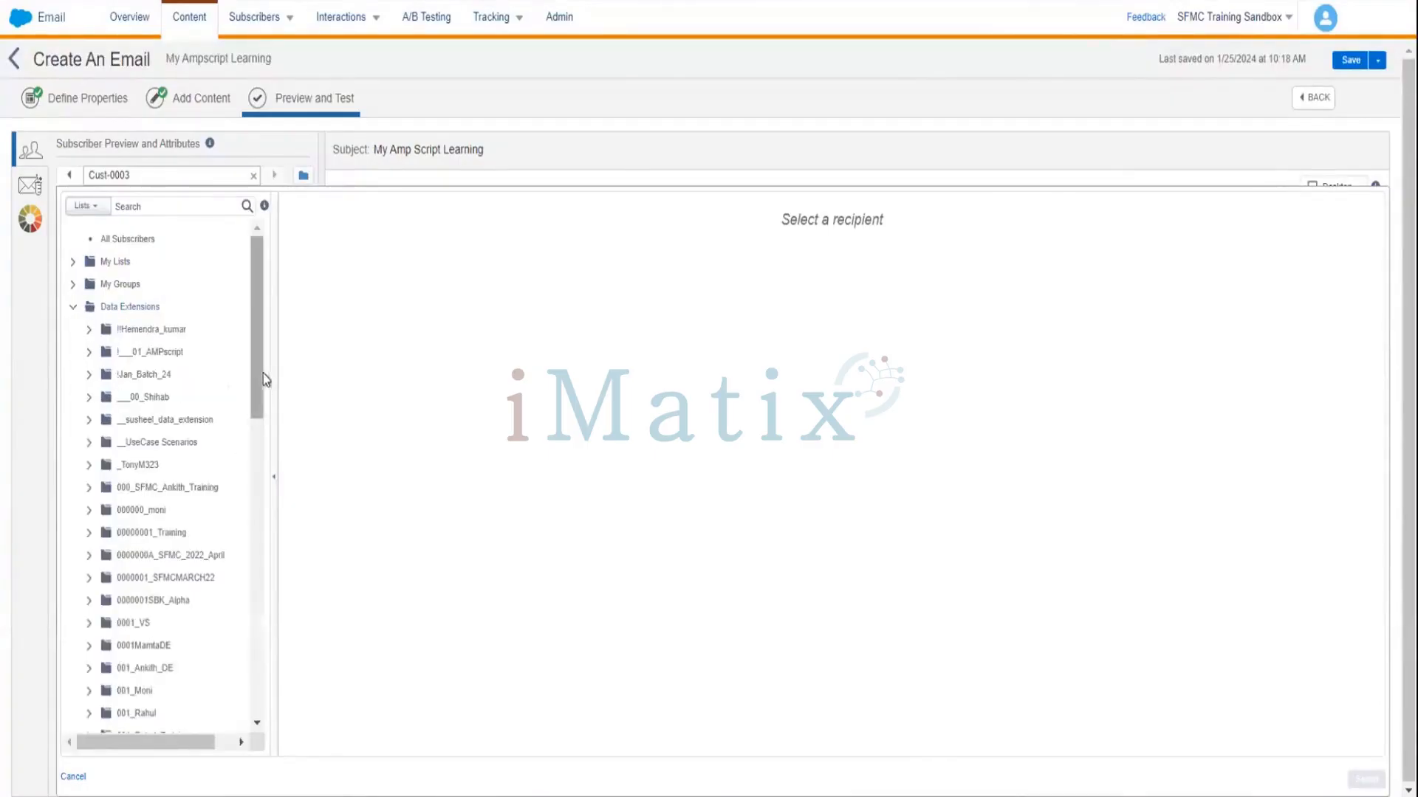
drag(259, 375, 252, 531)
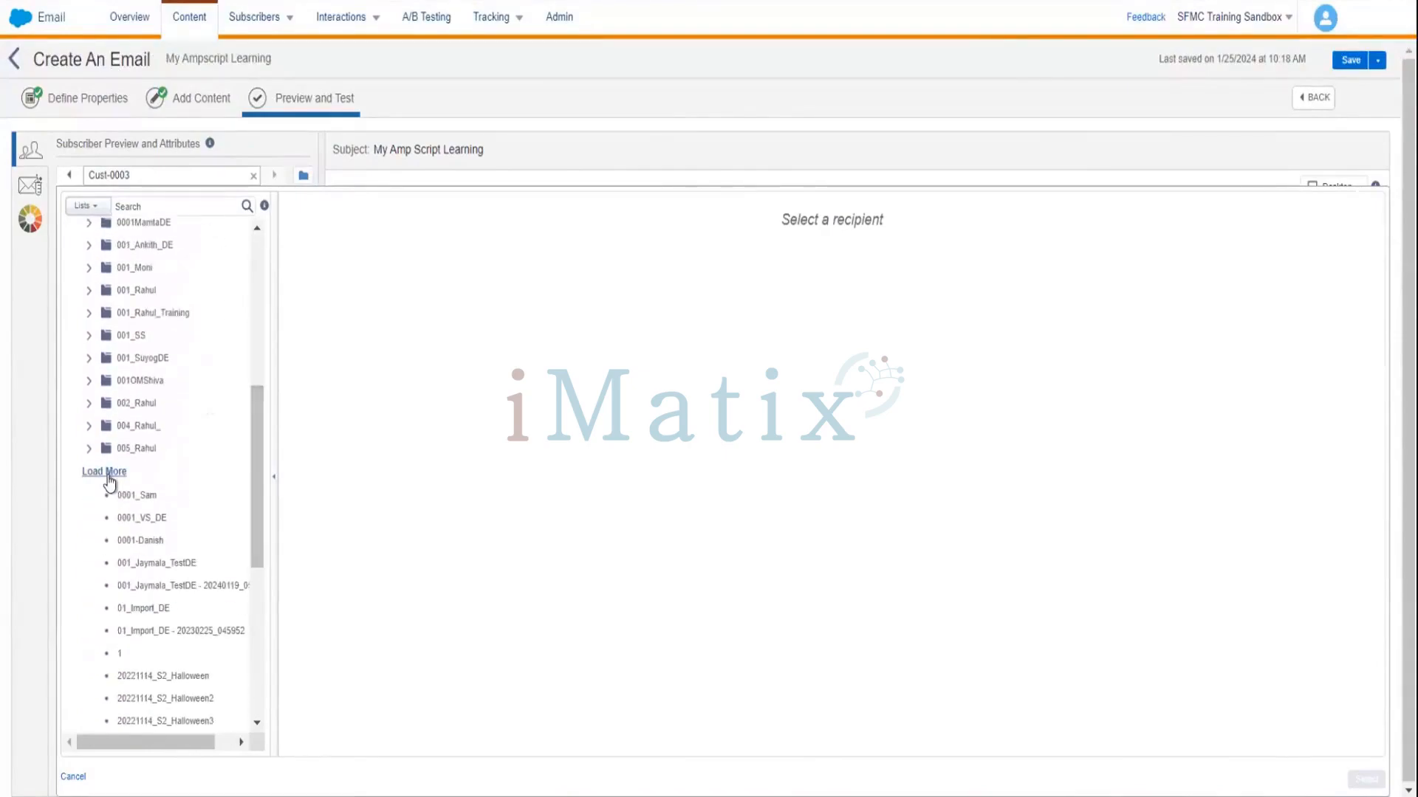
click(107, 473)
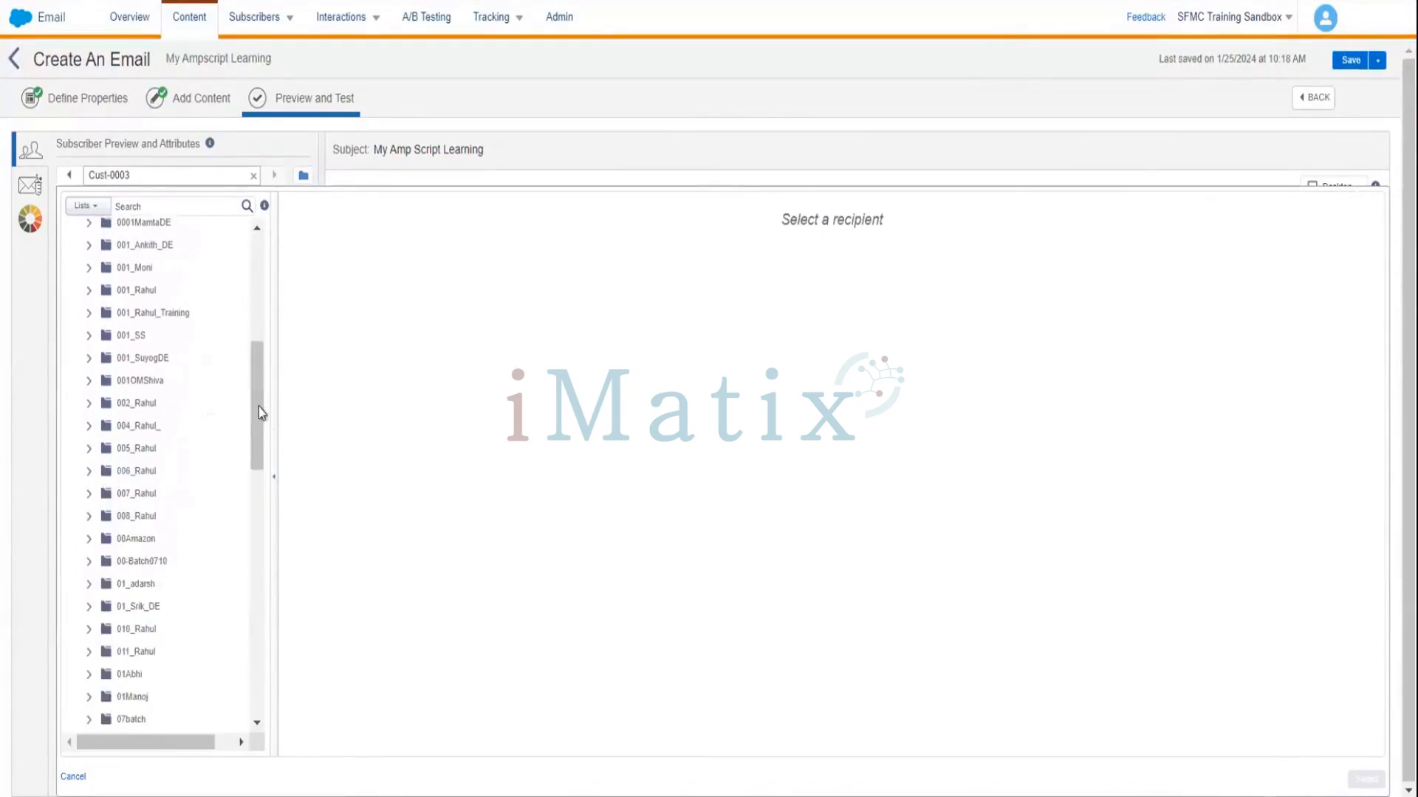
drag(254, 401, 241, 507)
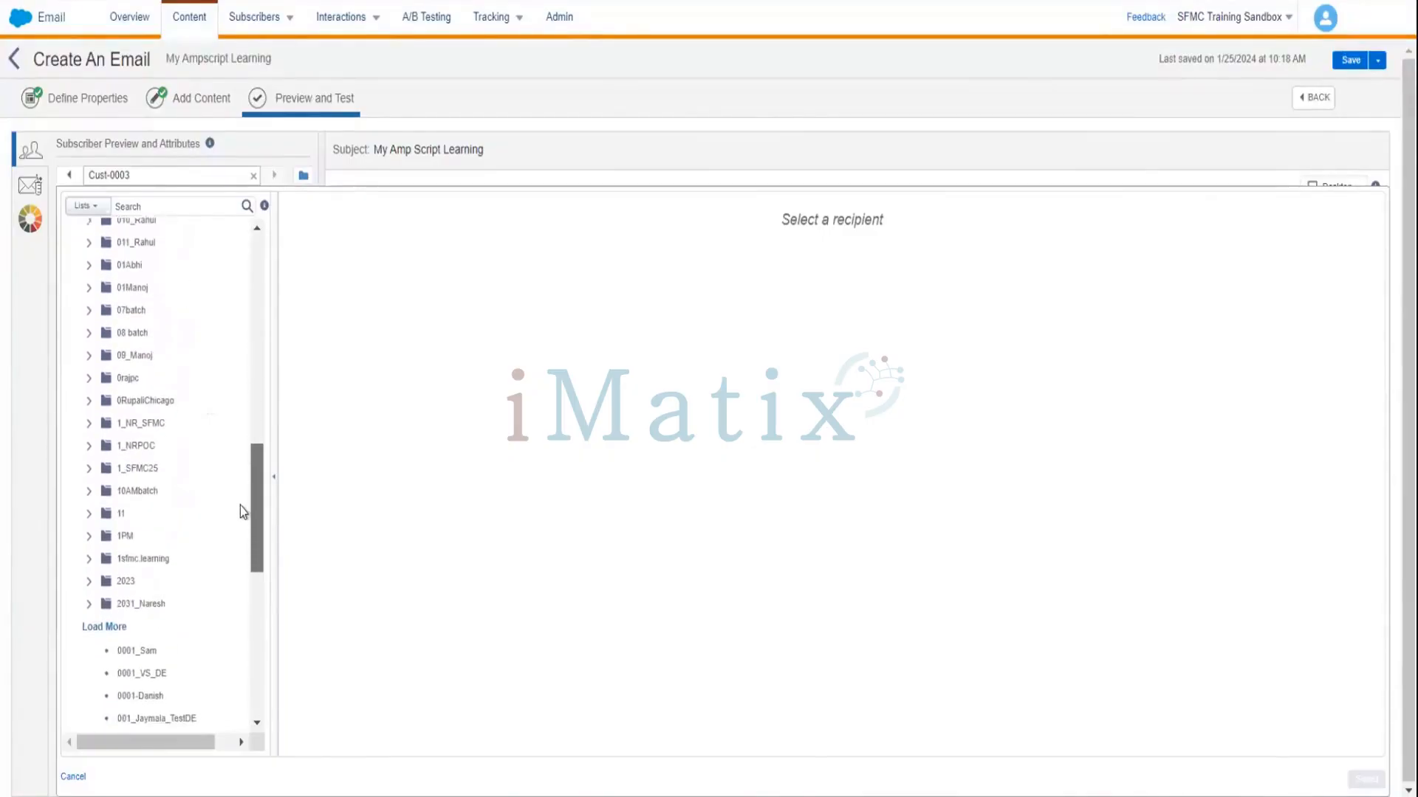
click(107, 625)
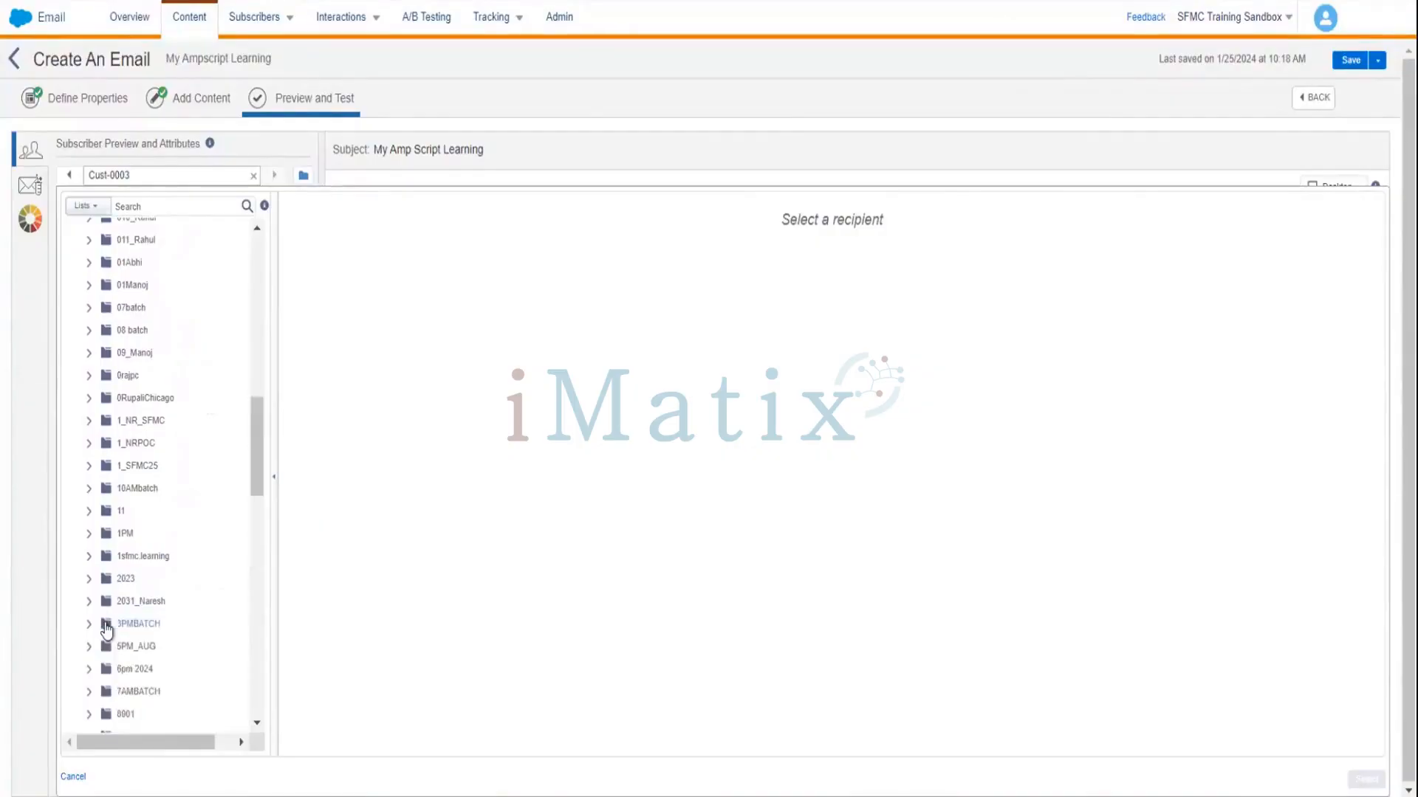
drag(256, 458, 241, 582)
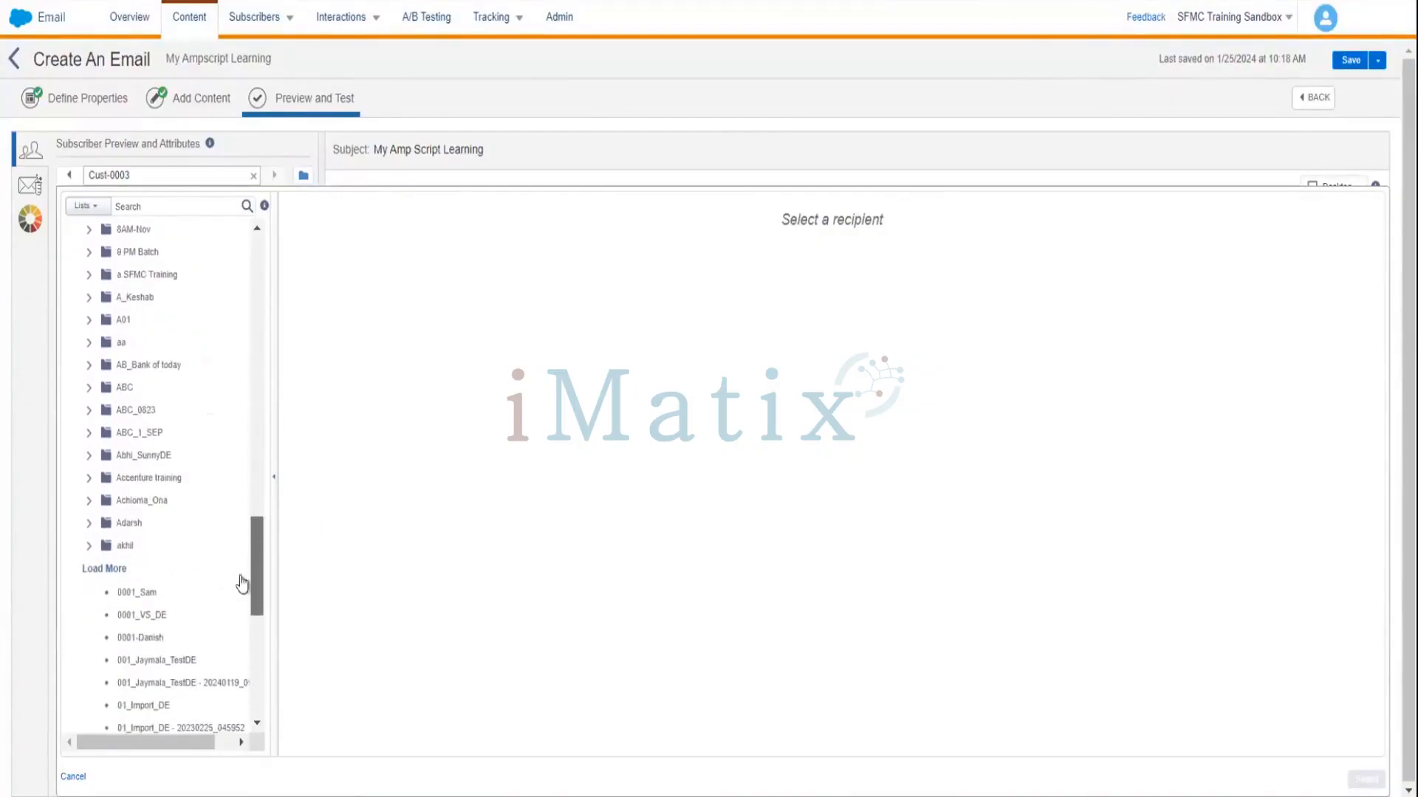
click(107, 569)
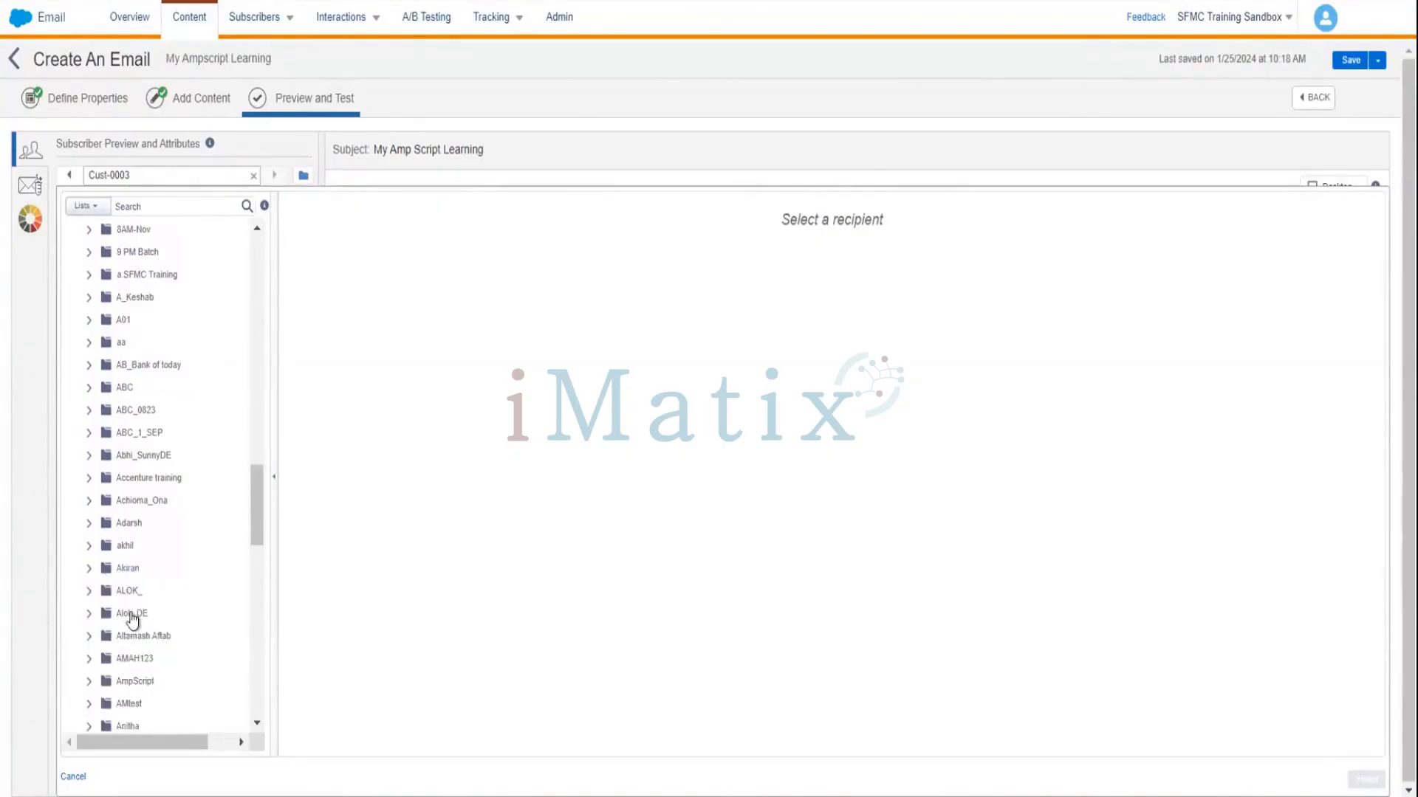
click(132, 616)
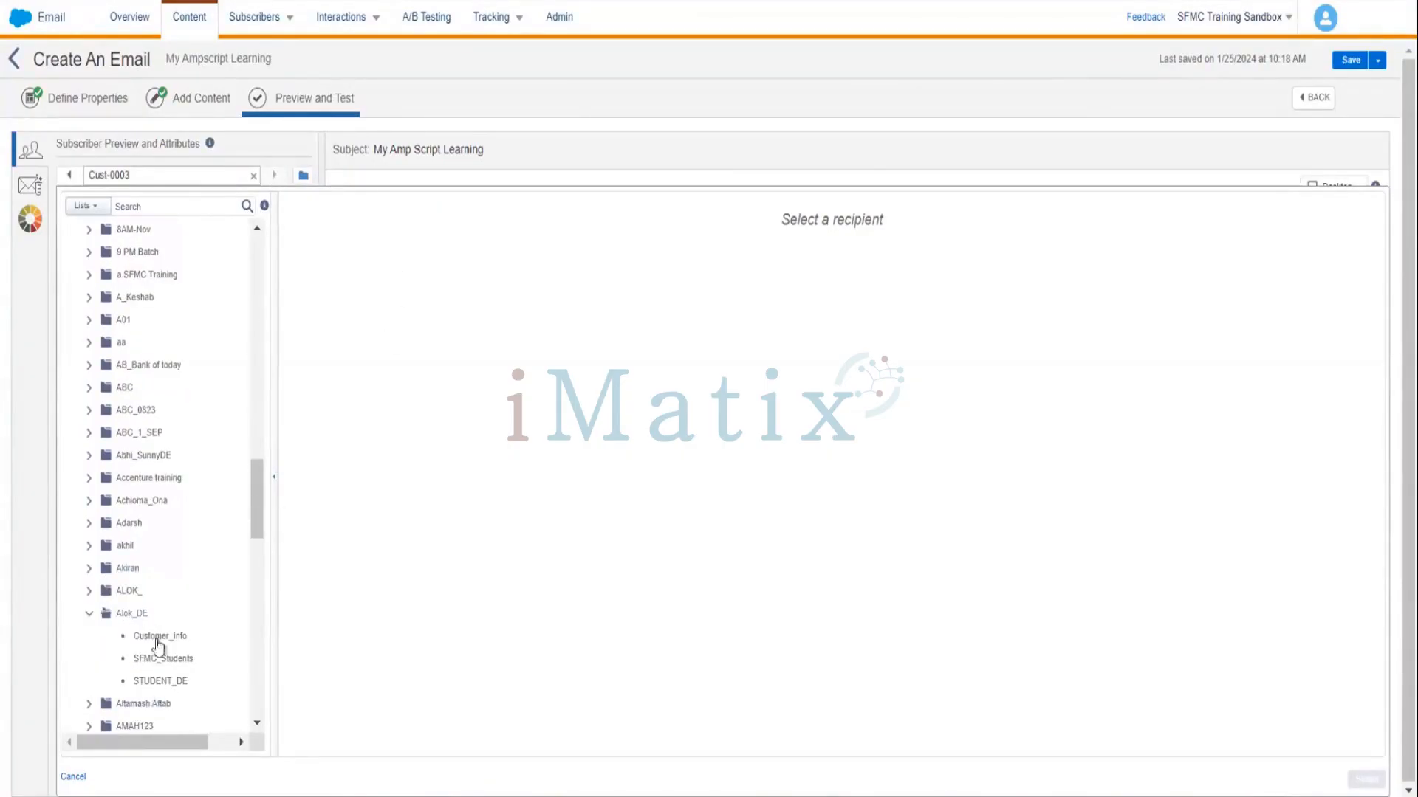
click(158, 635)
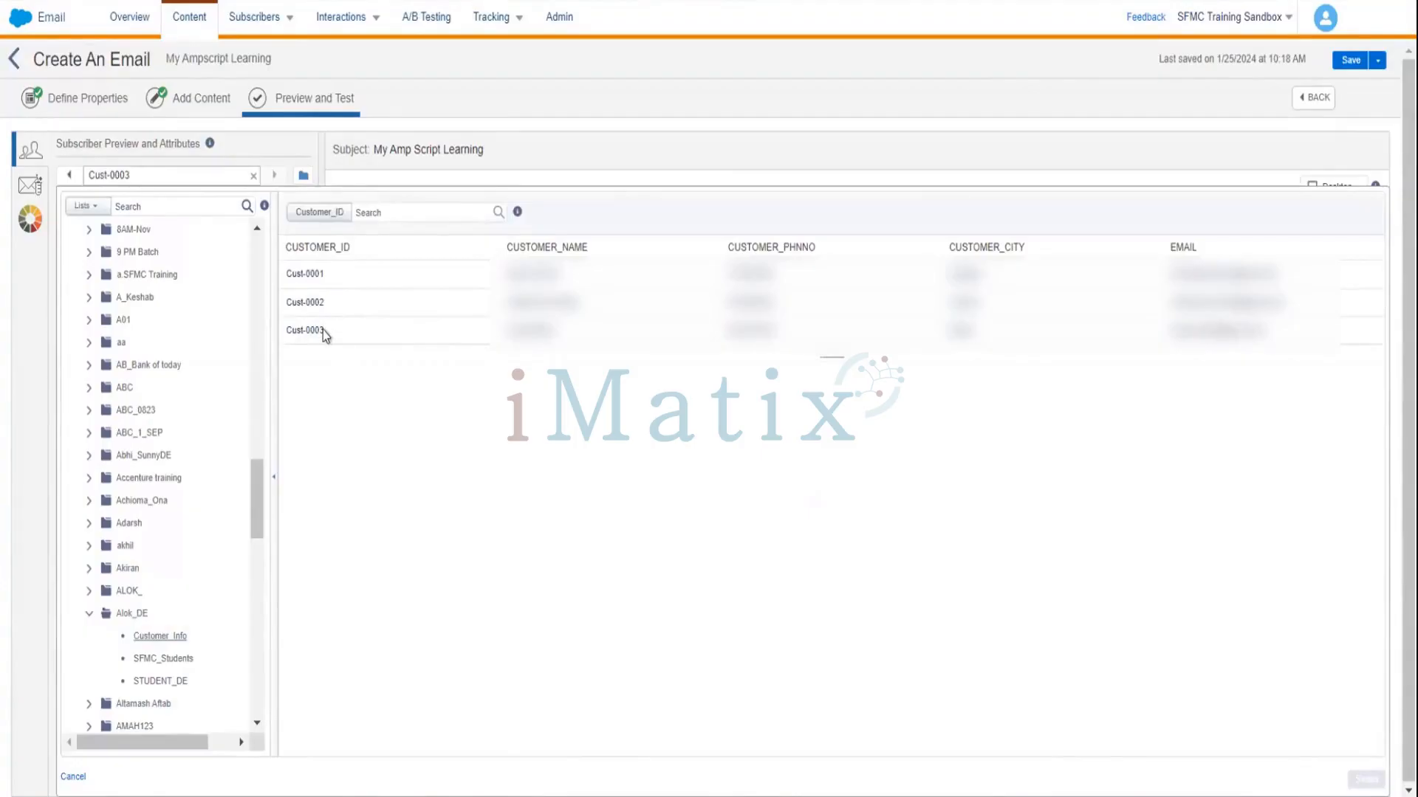
Examine the second and third customer records in Customer_Info and return to the preview without choosing another recipient
mouse_move(322, 330)
mouse_down()
mouse_move(269, 332)
mouse_move(316, 330)
mouse_up()
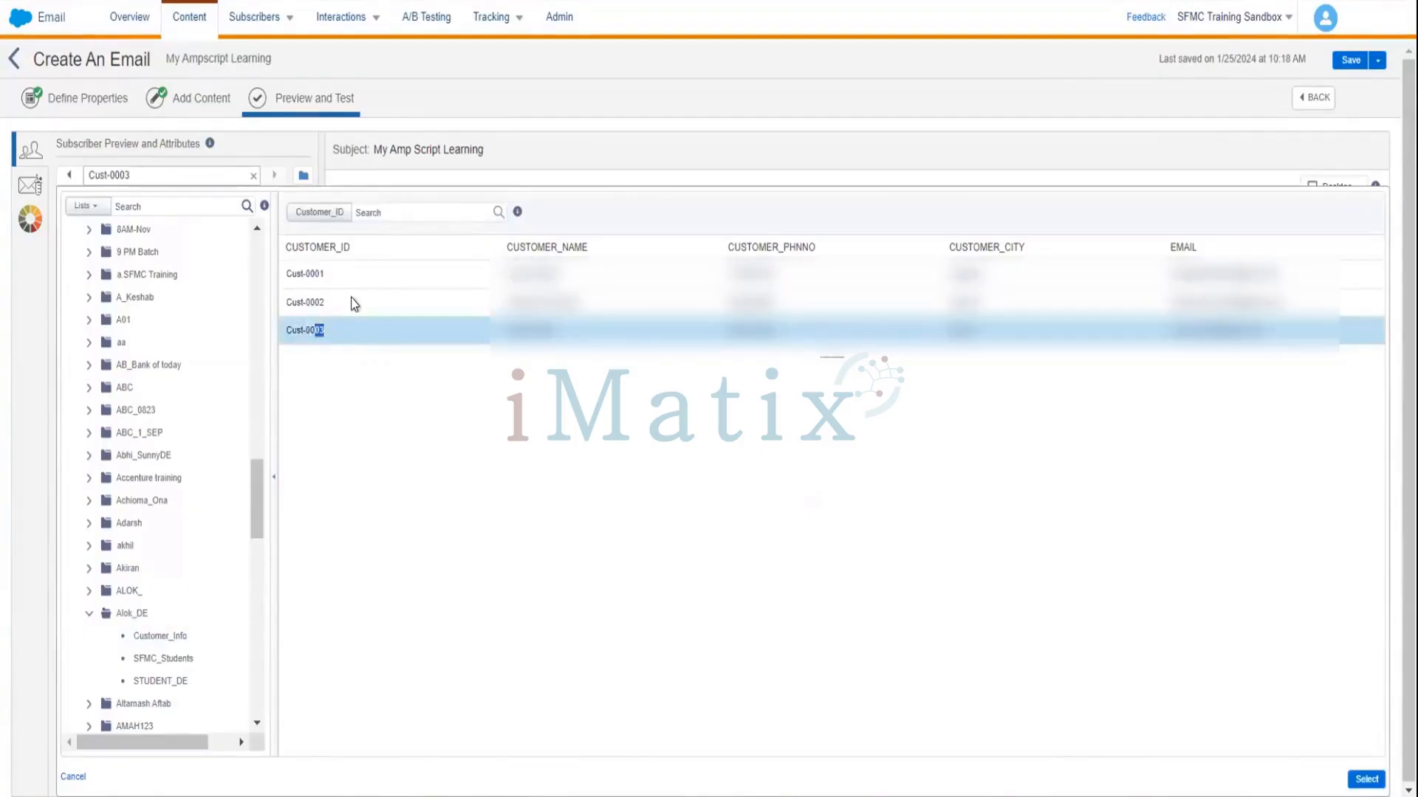
click(345, 301)
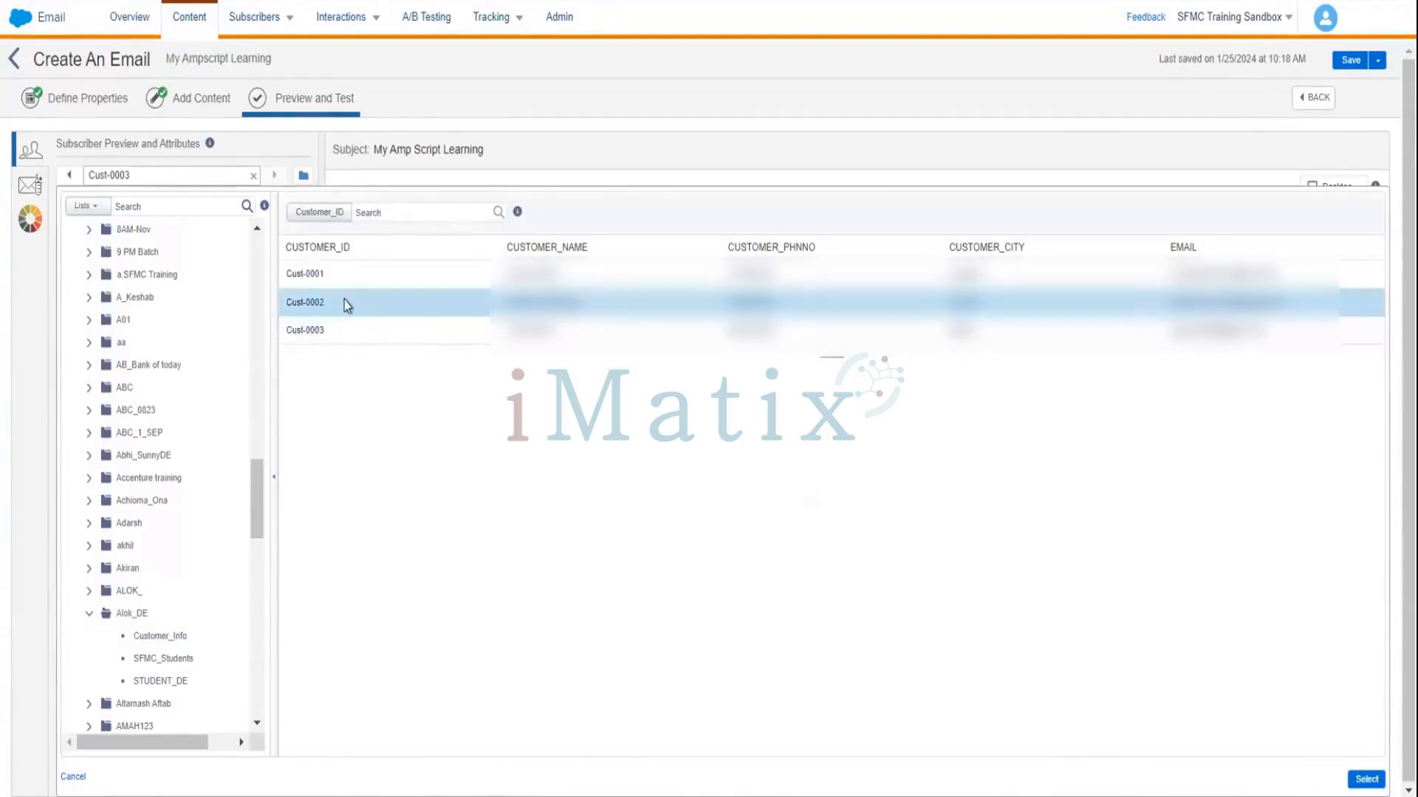
drag(332, 303, 274, 310)
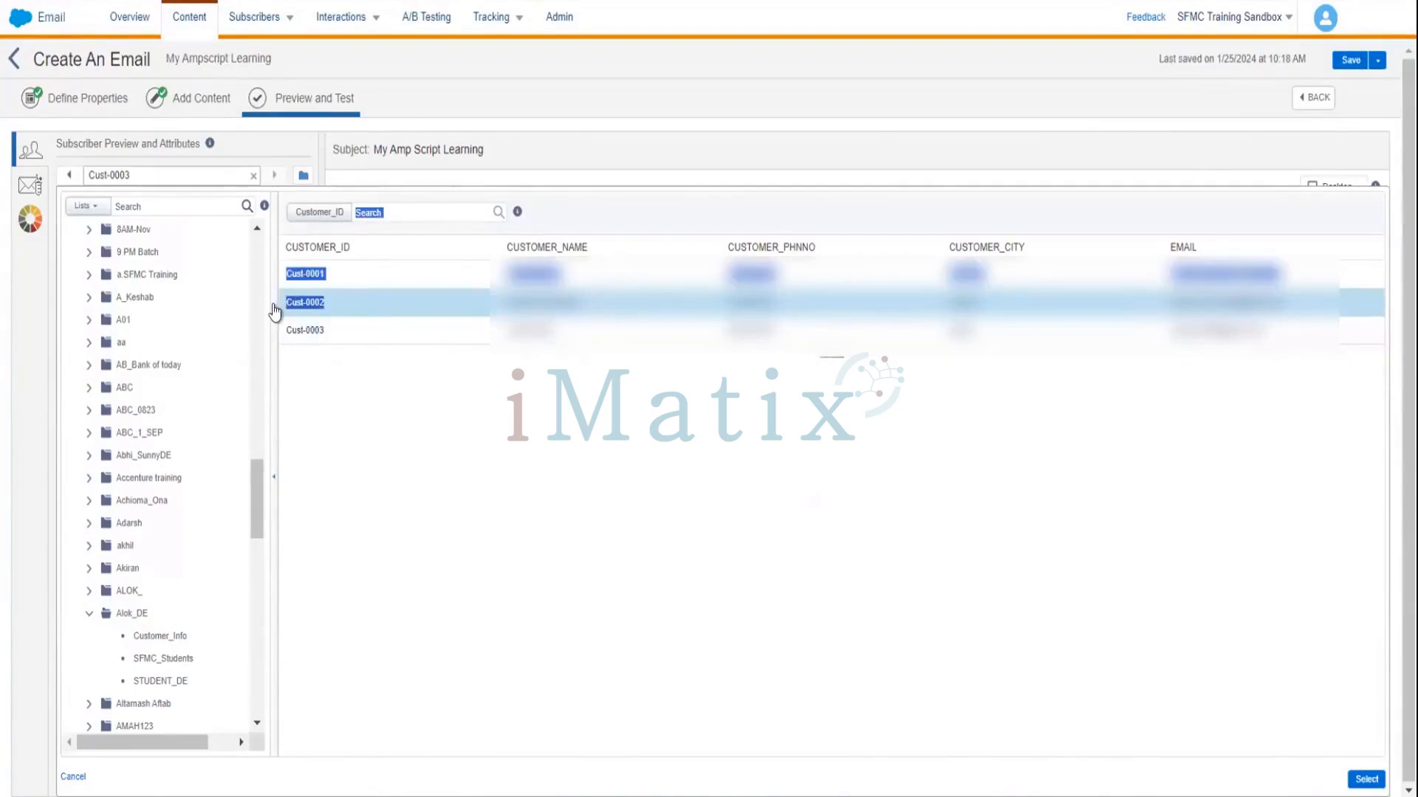
click(328, 305)
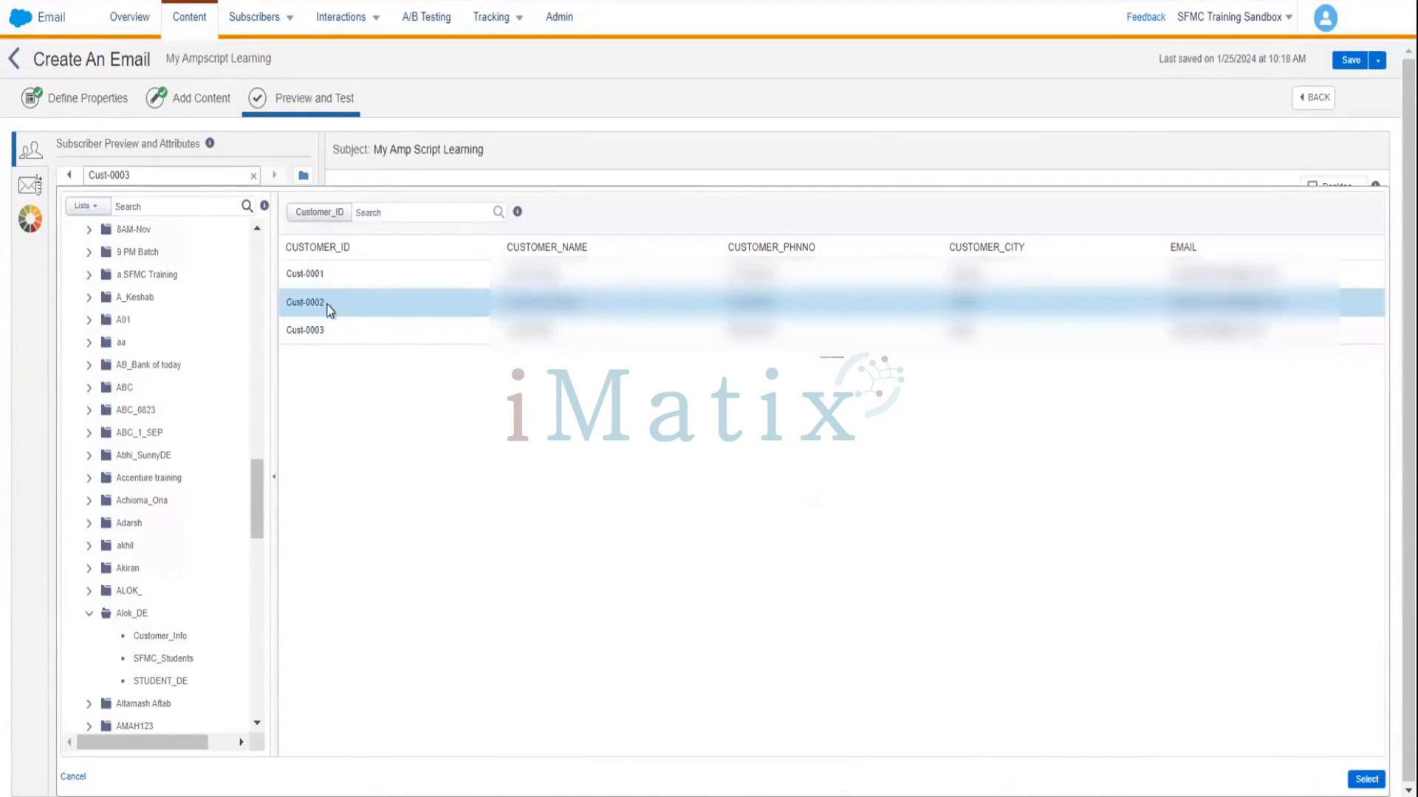
drag(327, 304, 287, 302)
click(292, 96)
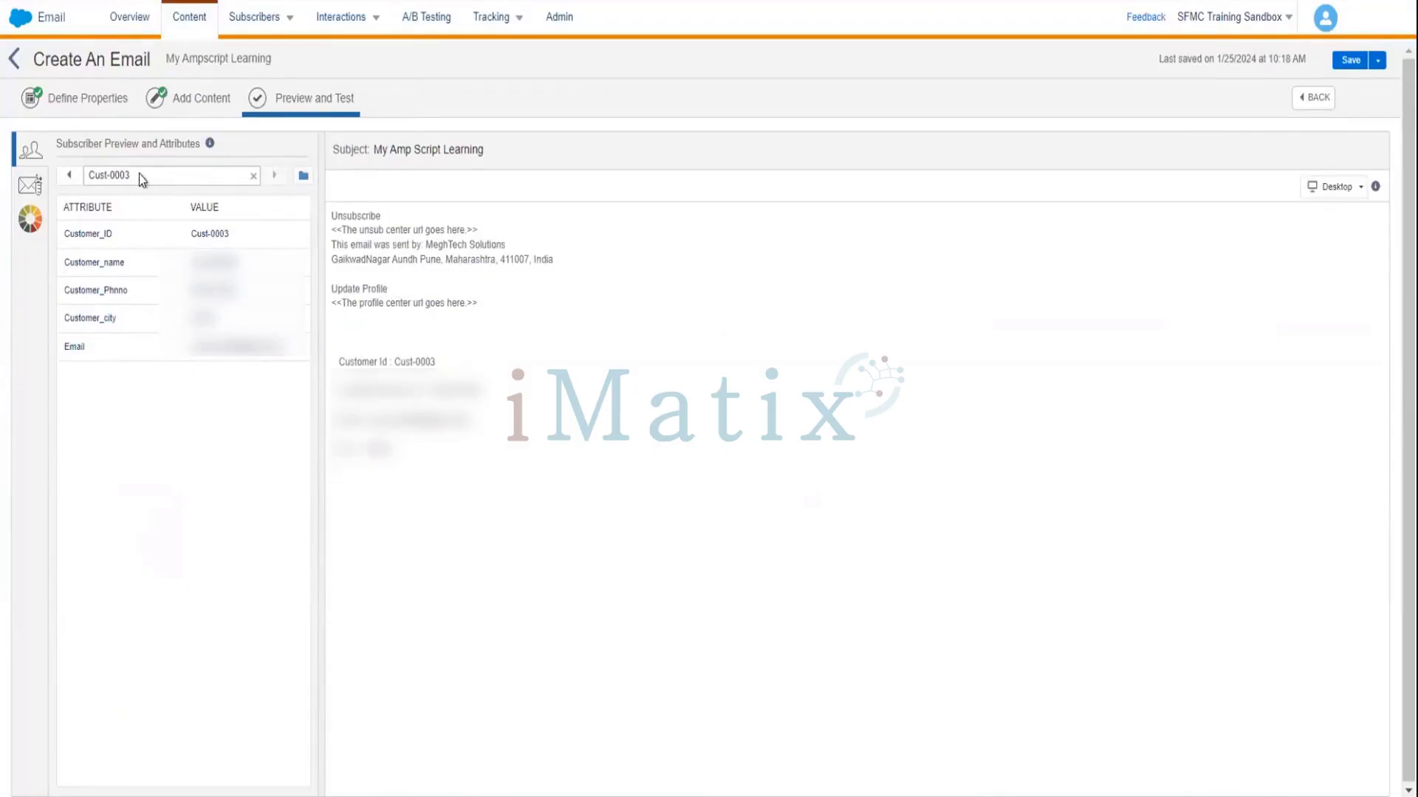
Preview the email for the two preceding Customer_Info records, stepping back to the first customer
drag(138, 174, 67, 182)
click(68, 177)
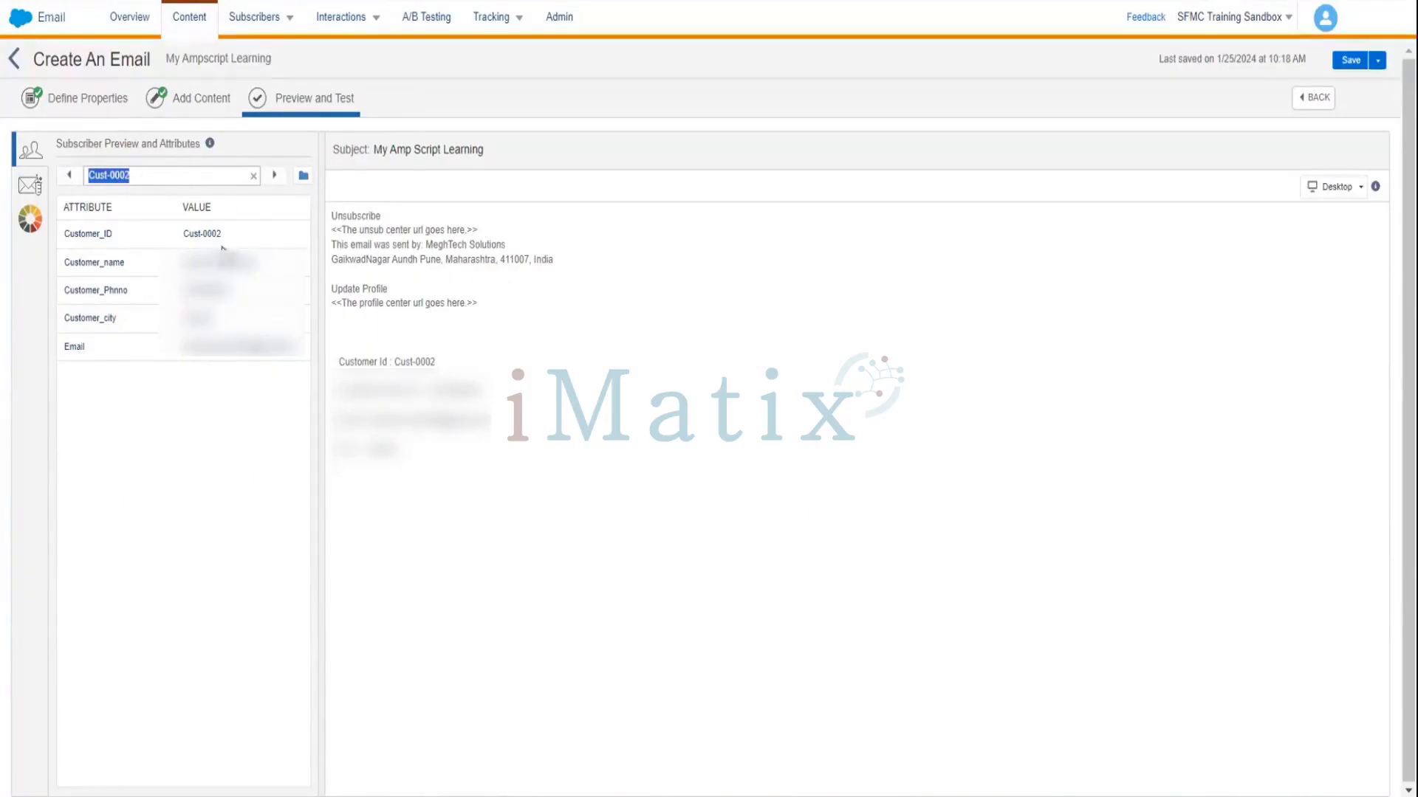
click(67, 178)
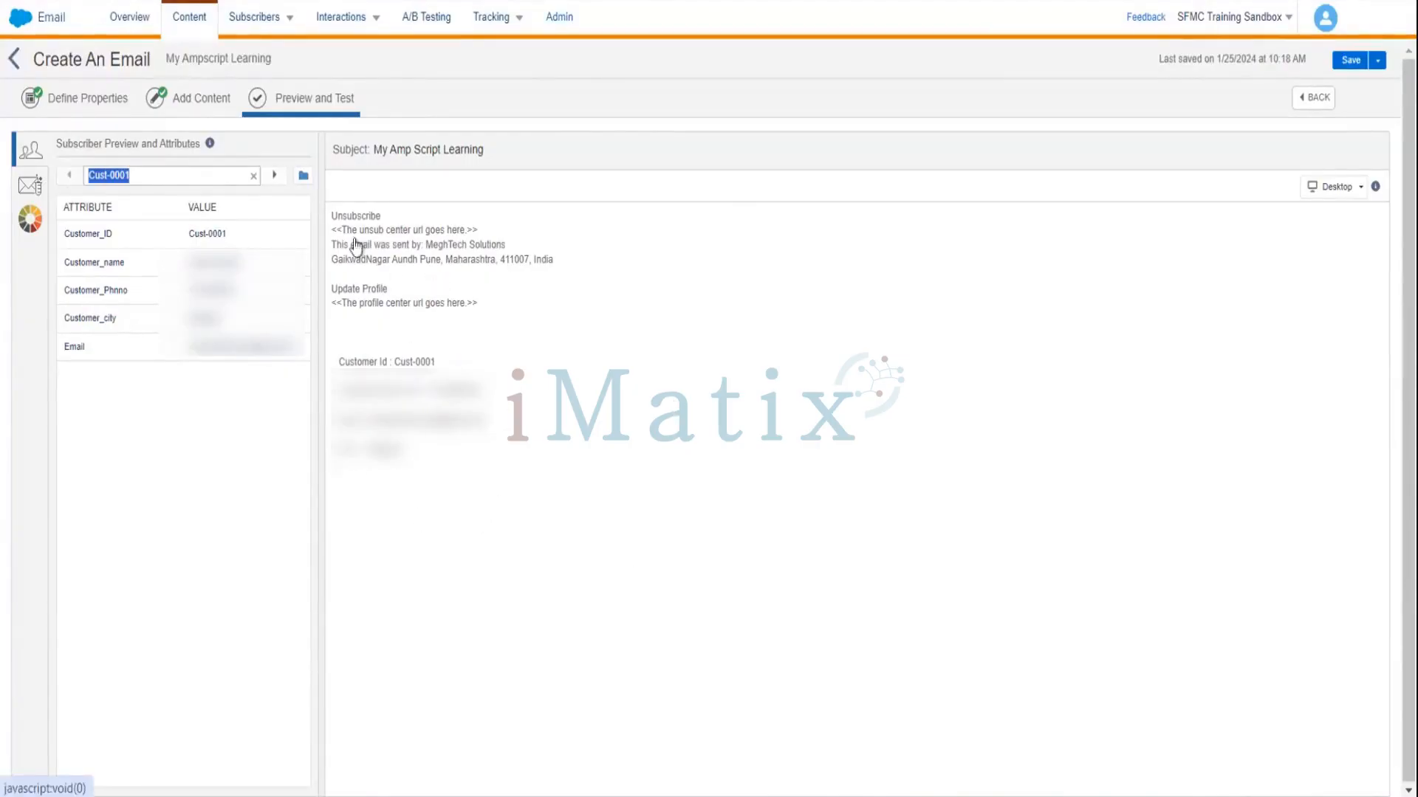
Return to the email's content editing stage and examine the personalization strings, highlighting the %%Customer_ID%% string on the Customer Id line
click(208, 106)
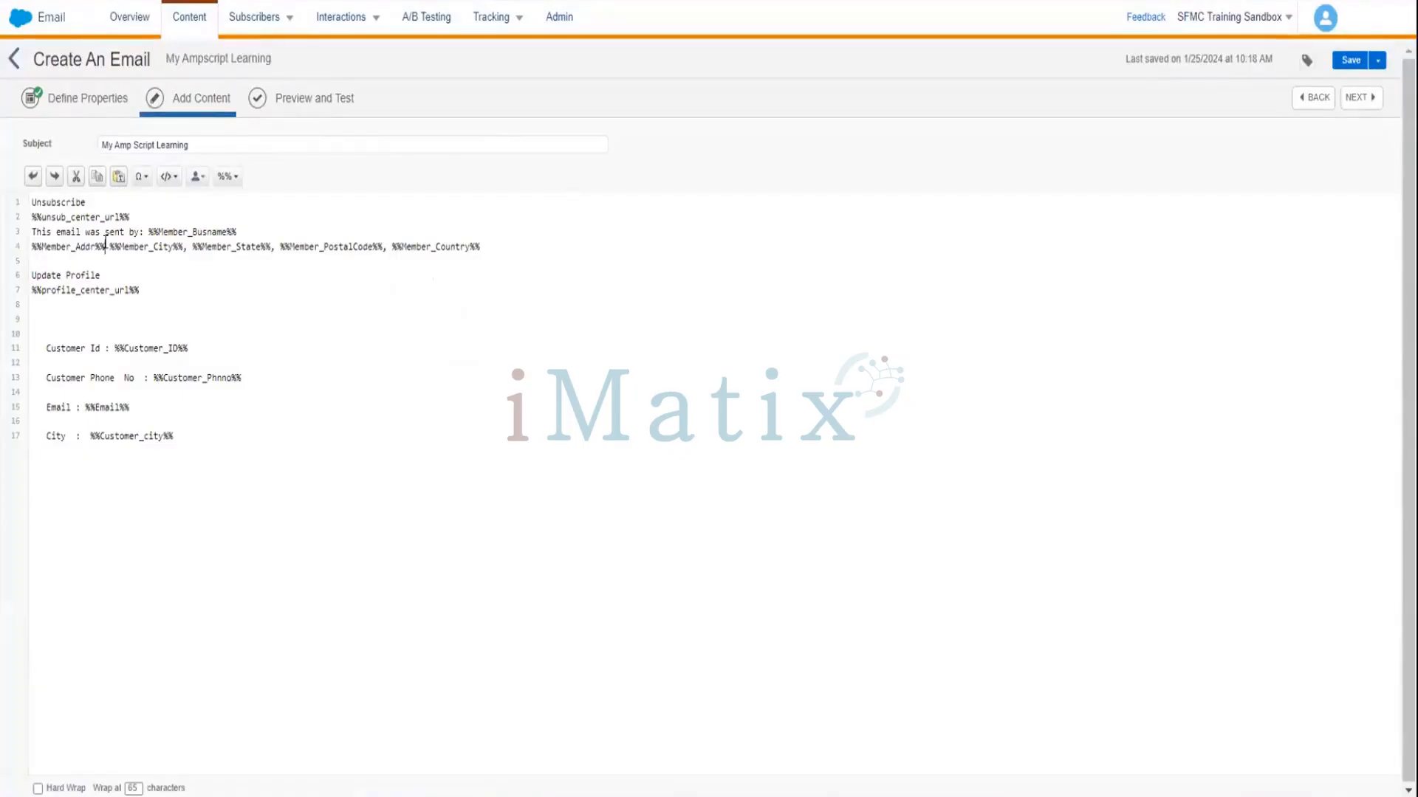
click(106, 246)
drag(202, 346, 98, 346)
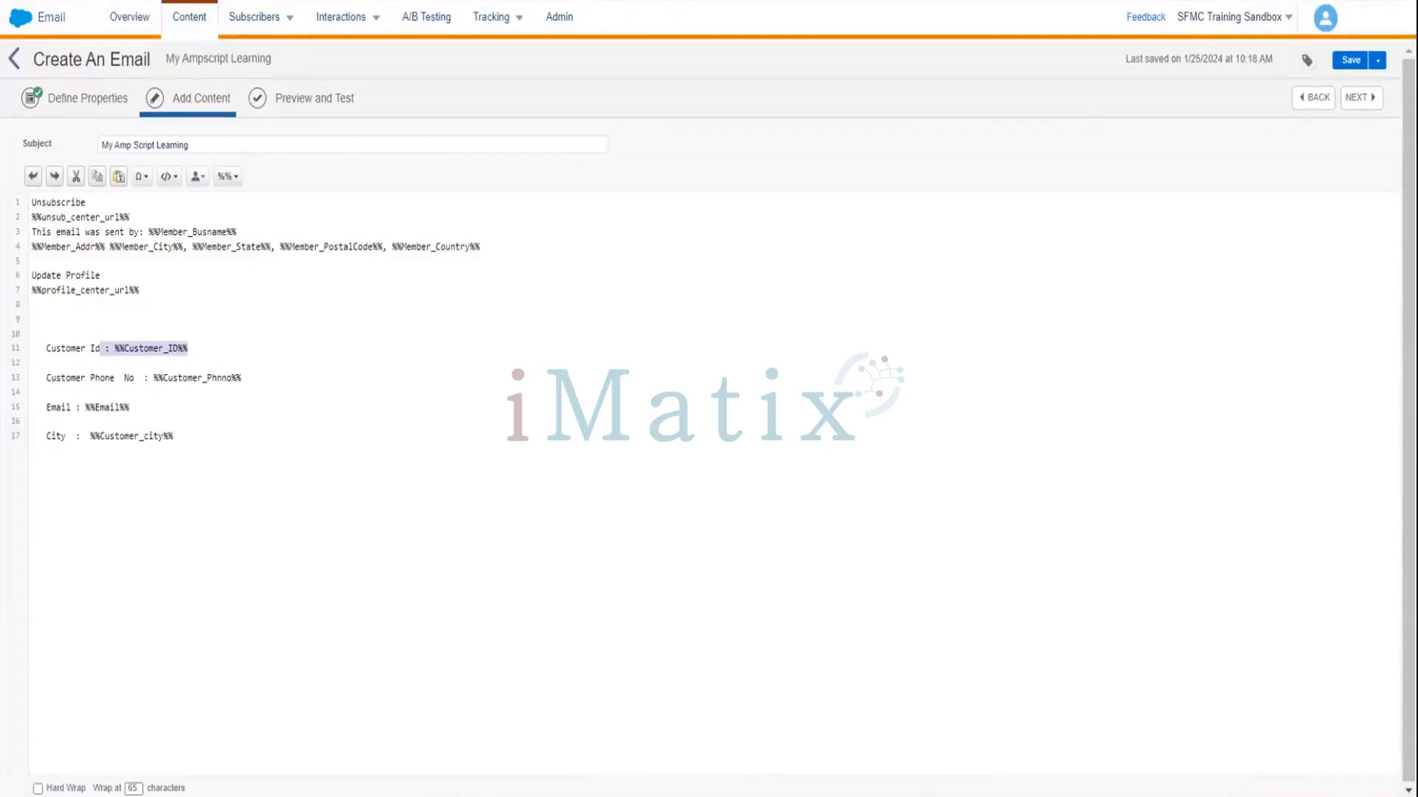
Switch to the SFMC-Master-PPT presentation in PowerPoint and review the "What is AMPscript" slide
key(alt+Tab)
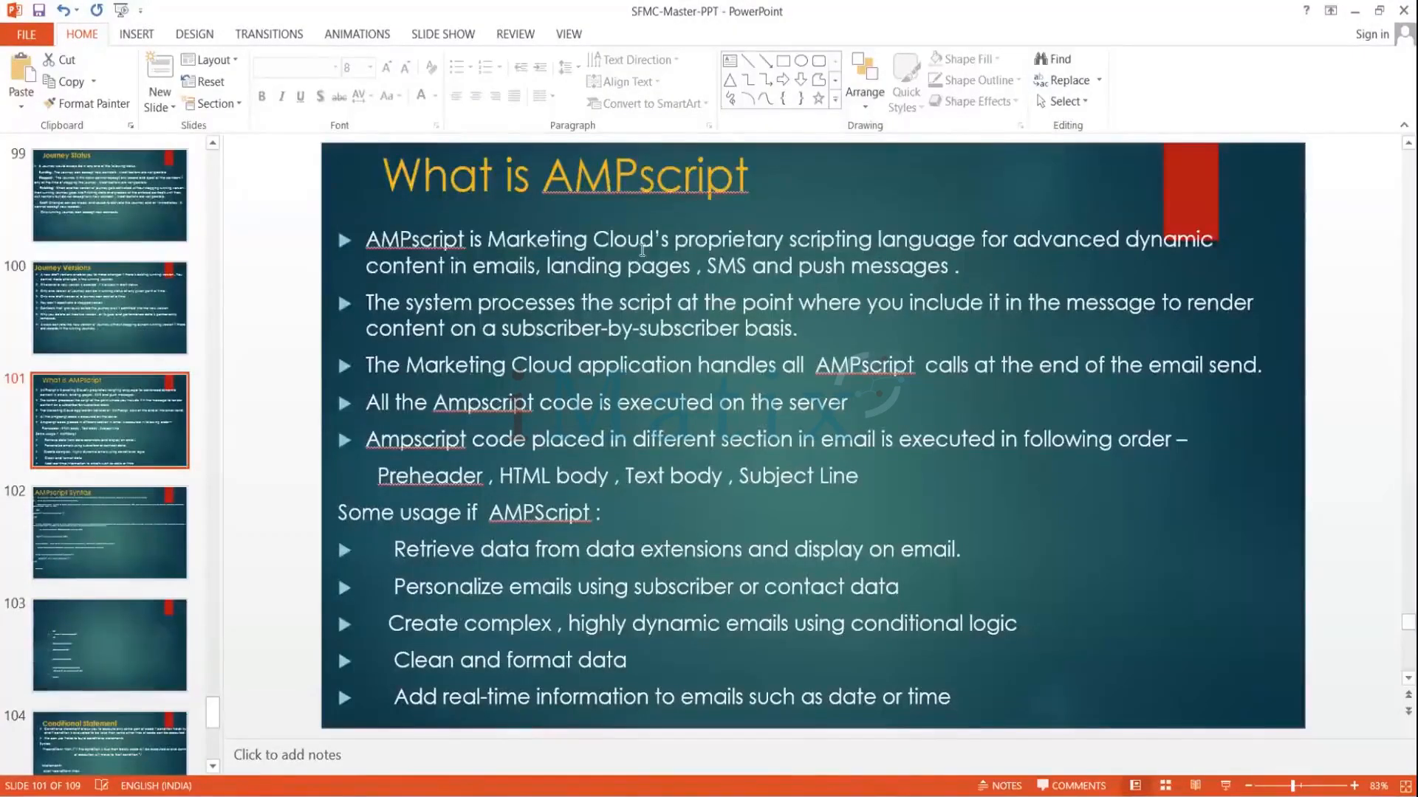
click(749, 238)
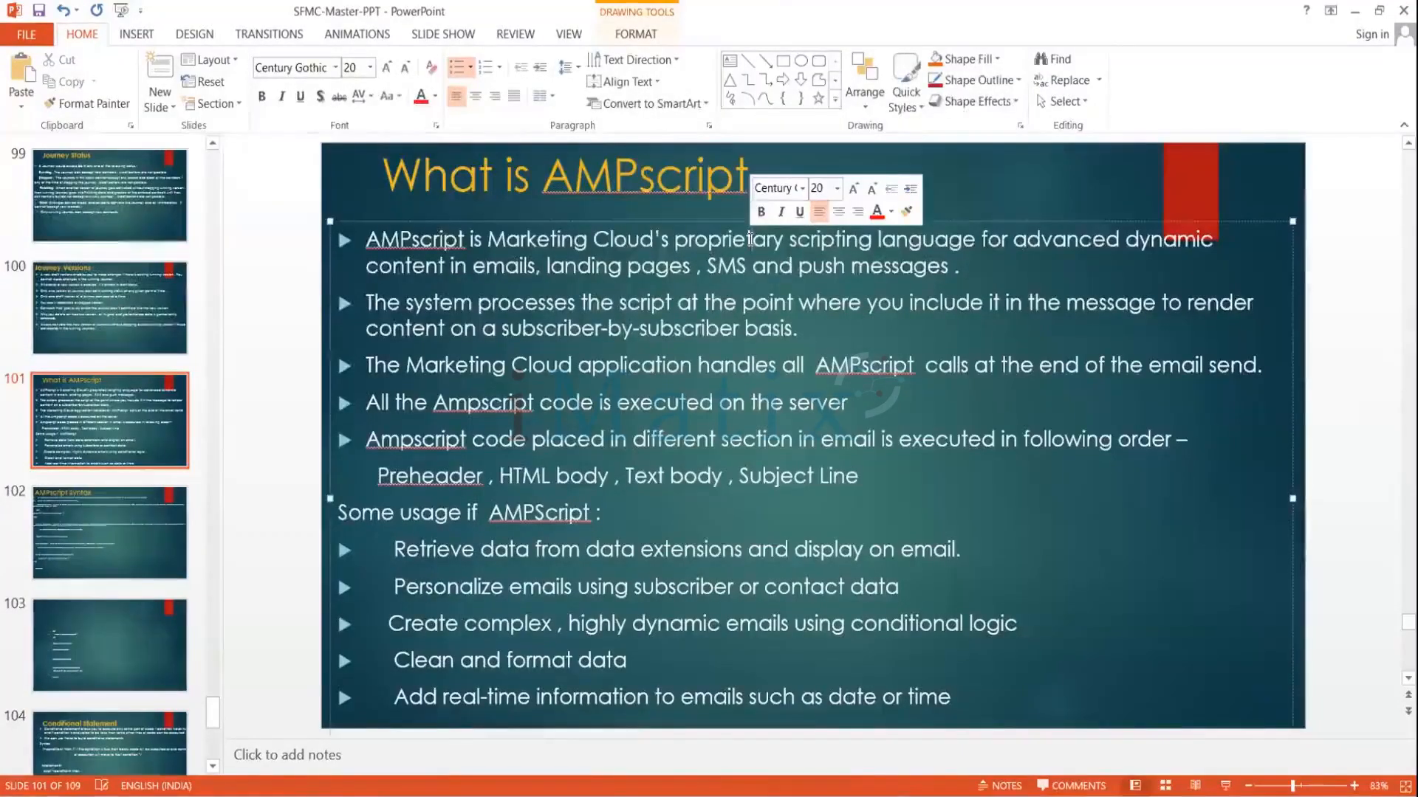